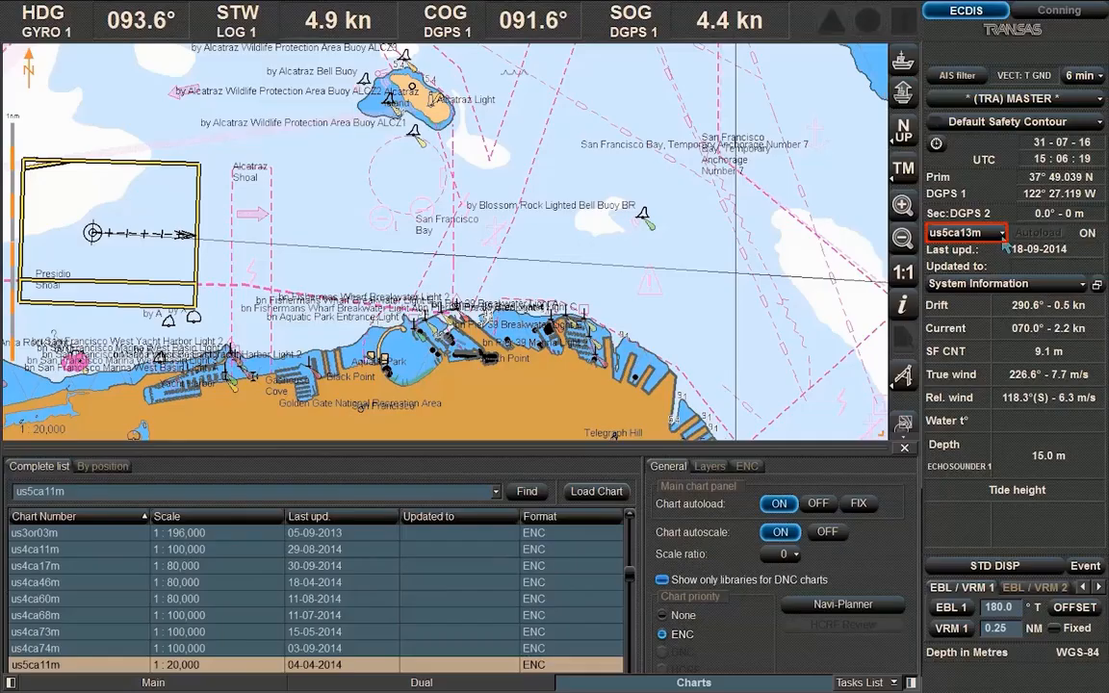
Switch the displayed chart from us5ca13m to the 1:80,000 chart us4ca17m
click(1001, 234)
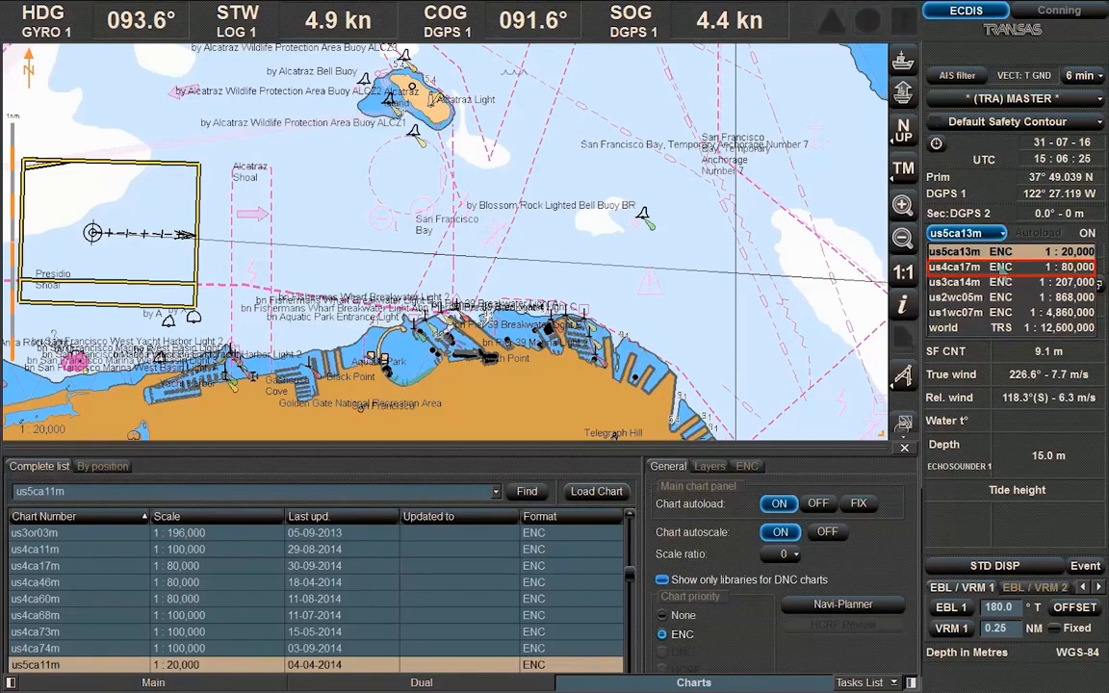
click(1001, 268)
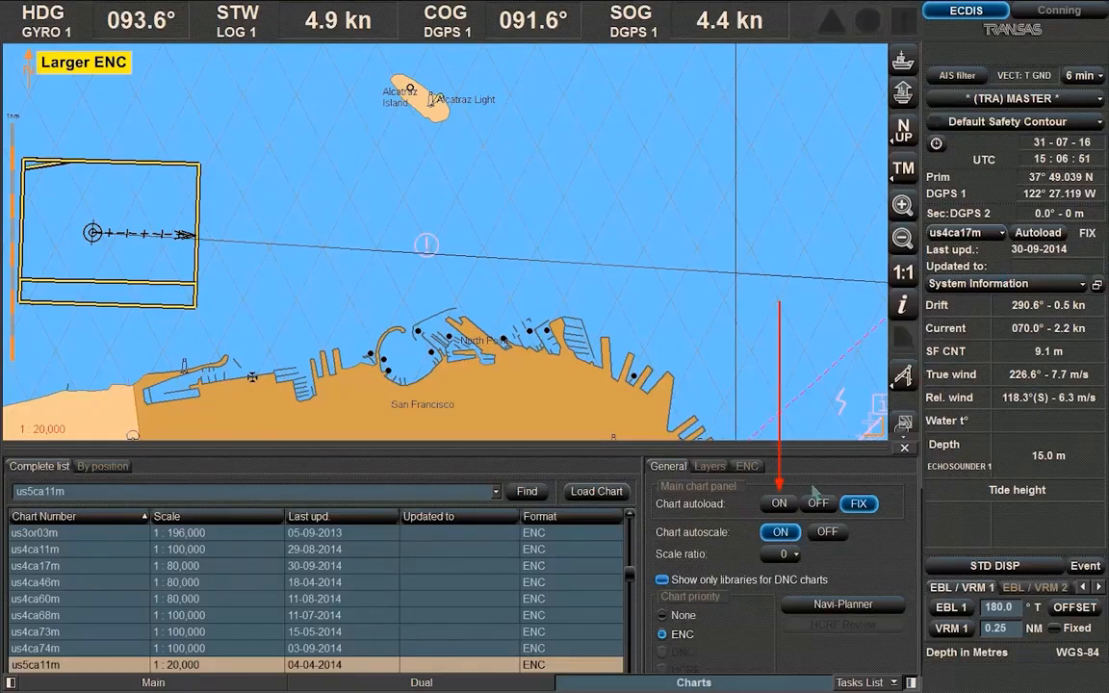
Set chart autoload to ON, try FIX, then switch autoload back ON from the side panel
click(779, 503)
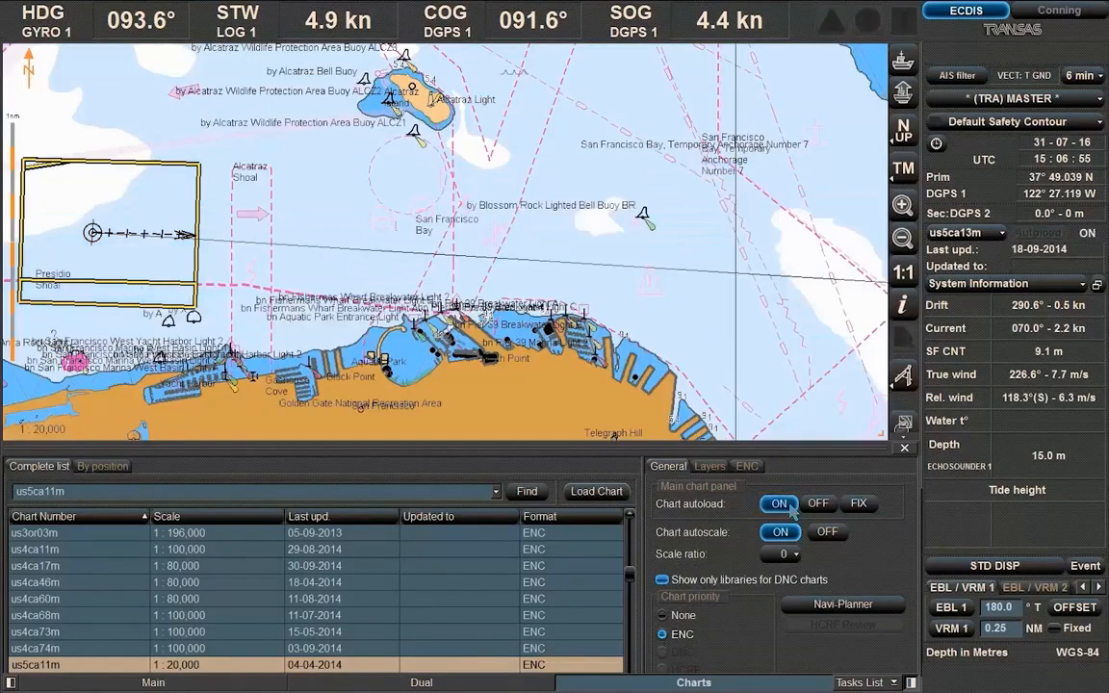
click(854, 507)
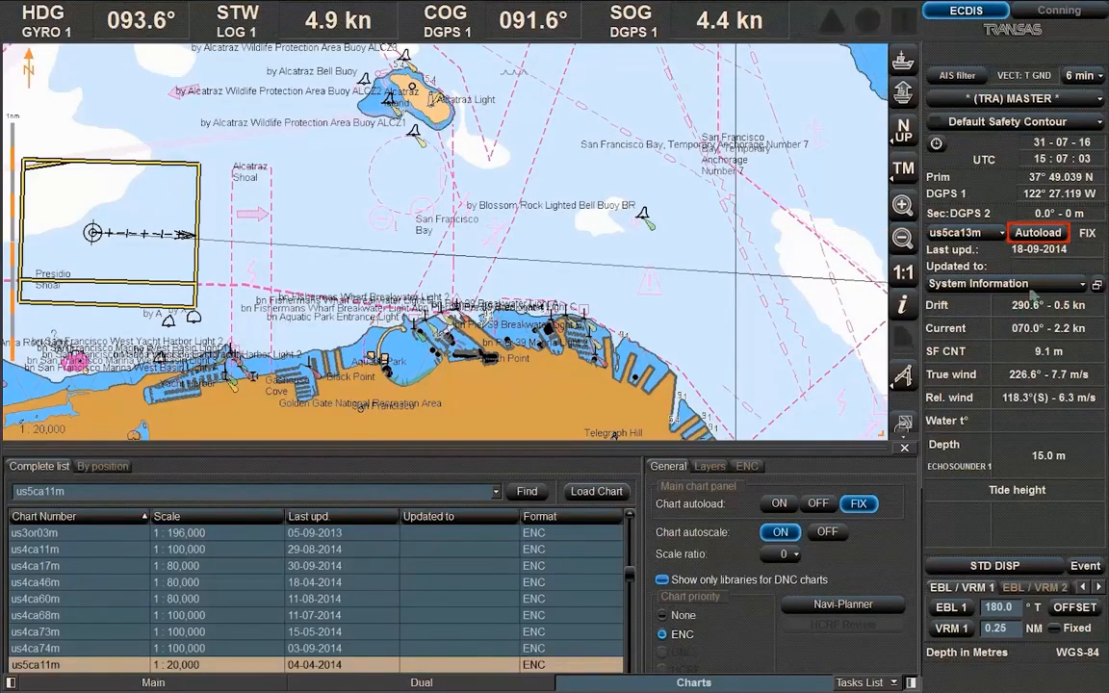
click(1062, 240)
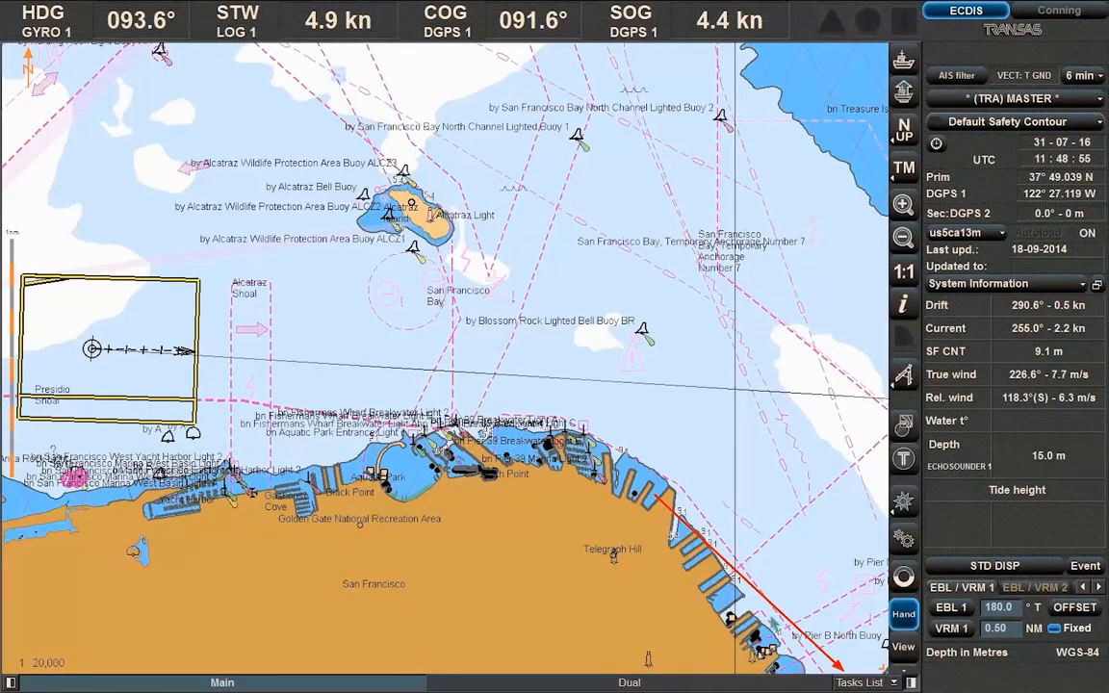
Show the Charts task panel and list the charts covering the current position
click(857, 682)
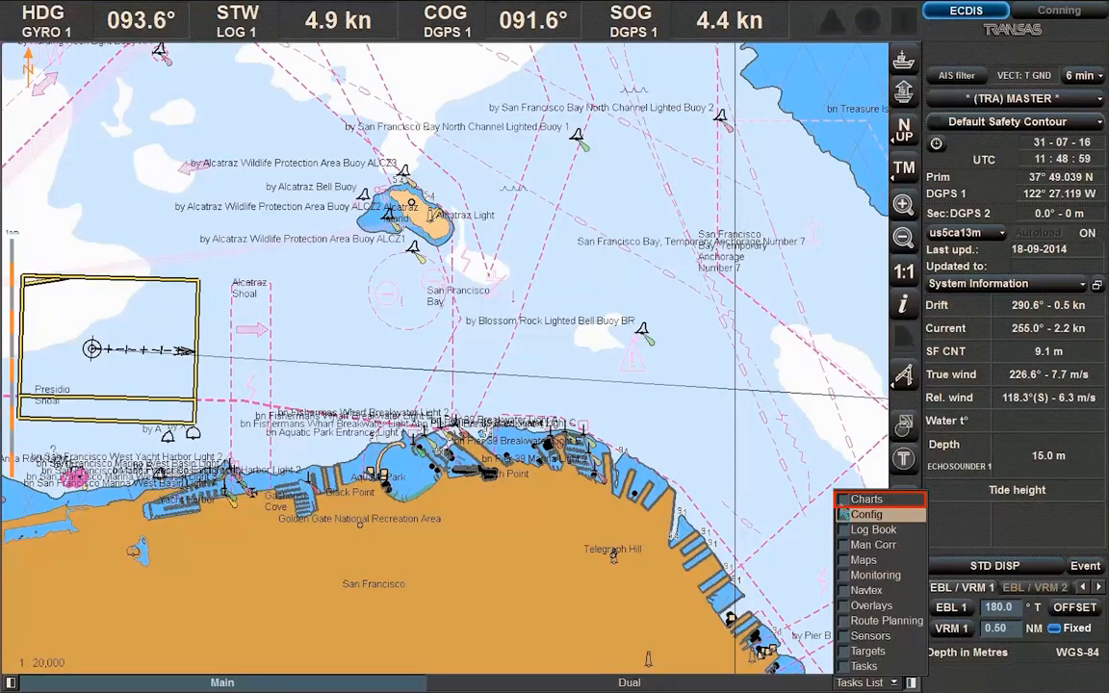
click(864, 499)
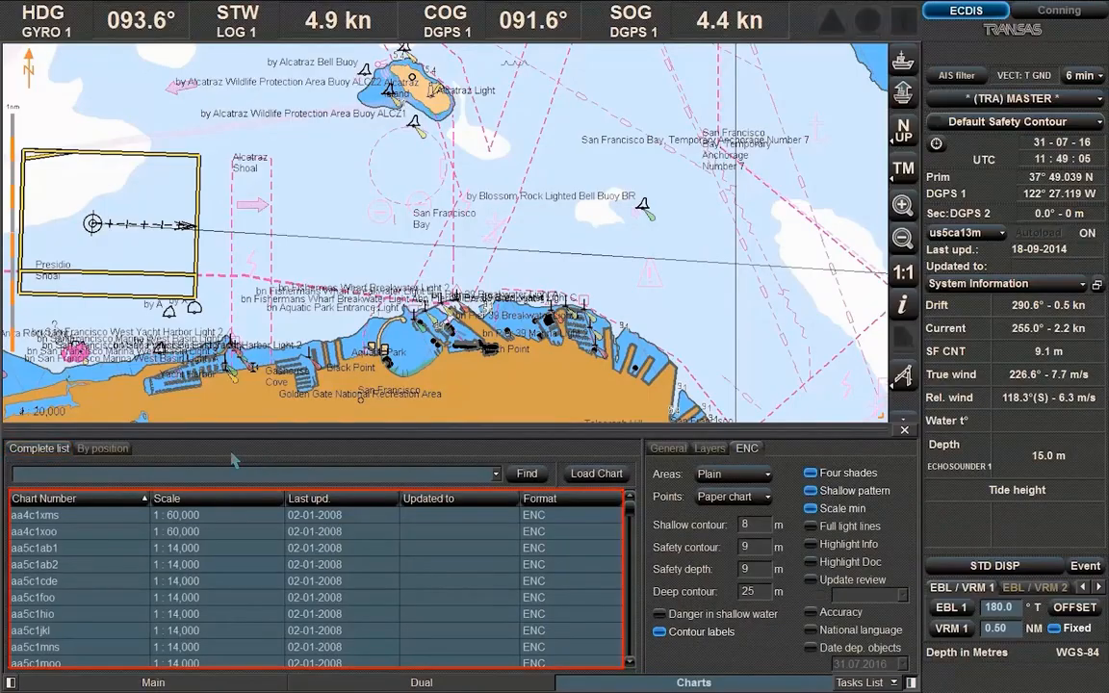
click(103, 448)
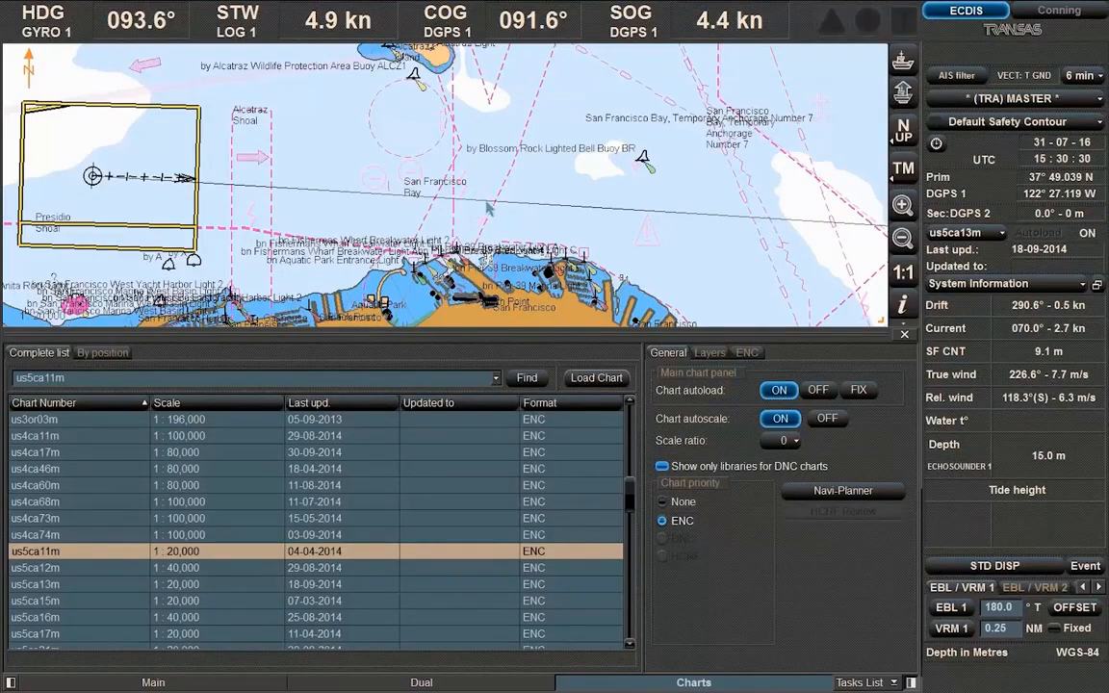
Turn on the Scale bar, Grid and Chart boundaries chart layers
click(717, 355)
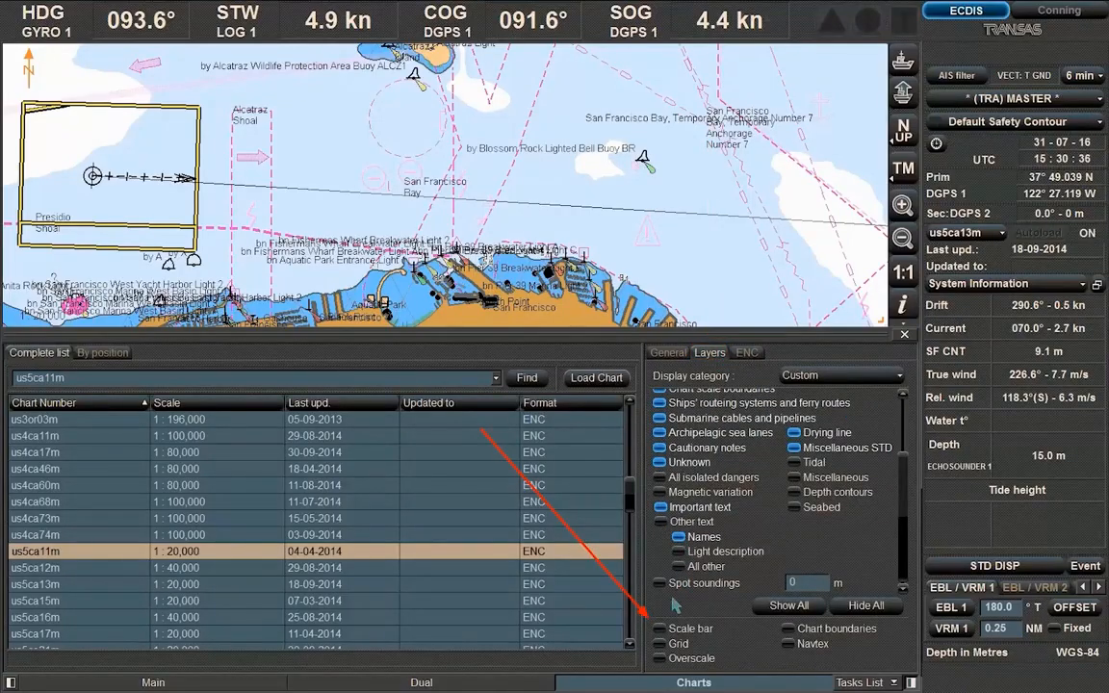
click(661, 628)
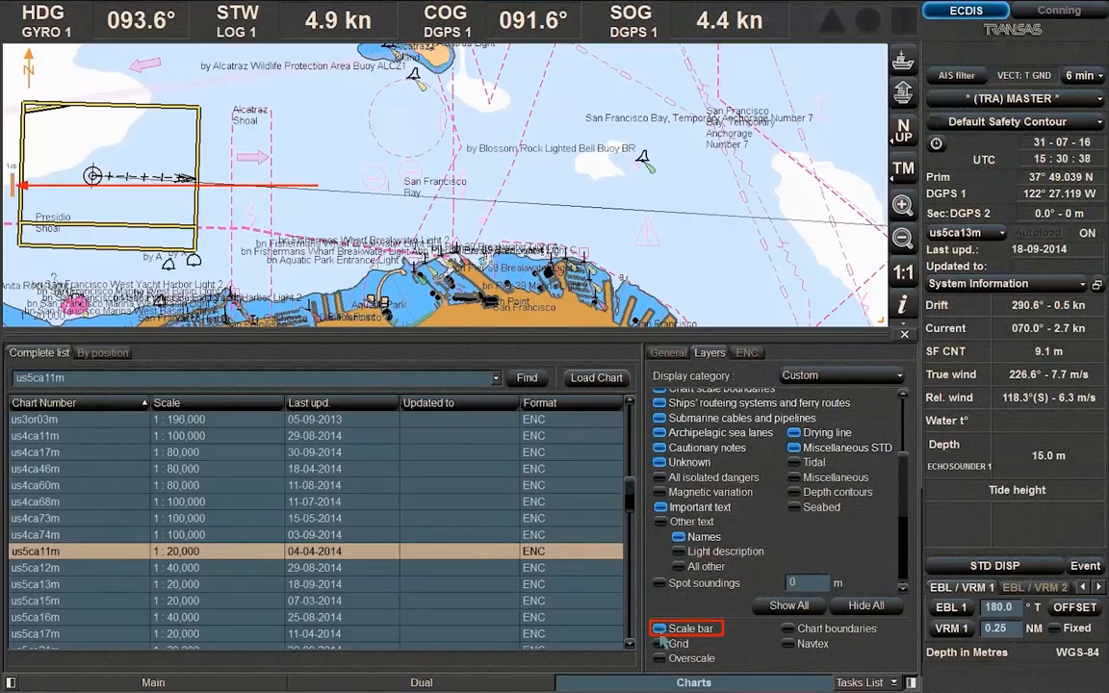
click(660, 644)
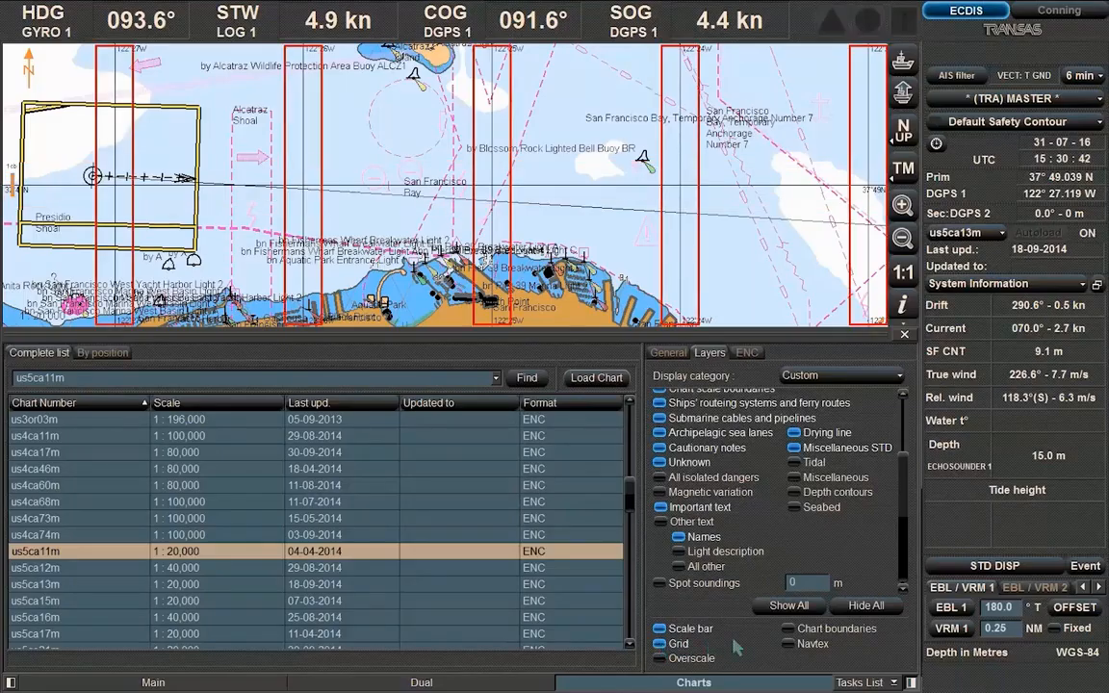
click(789, 629)
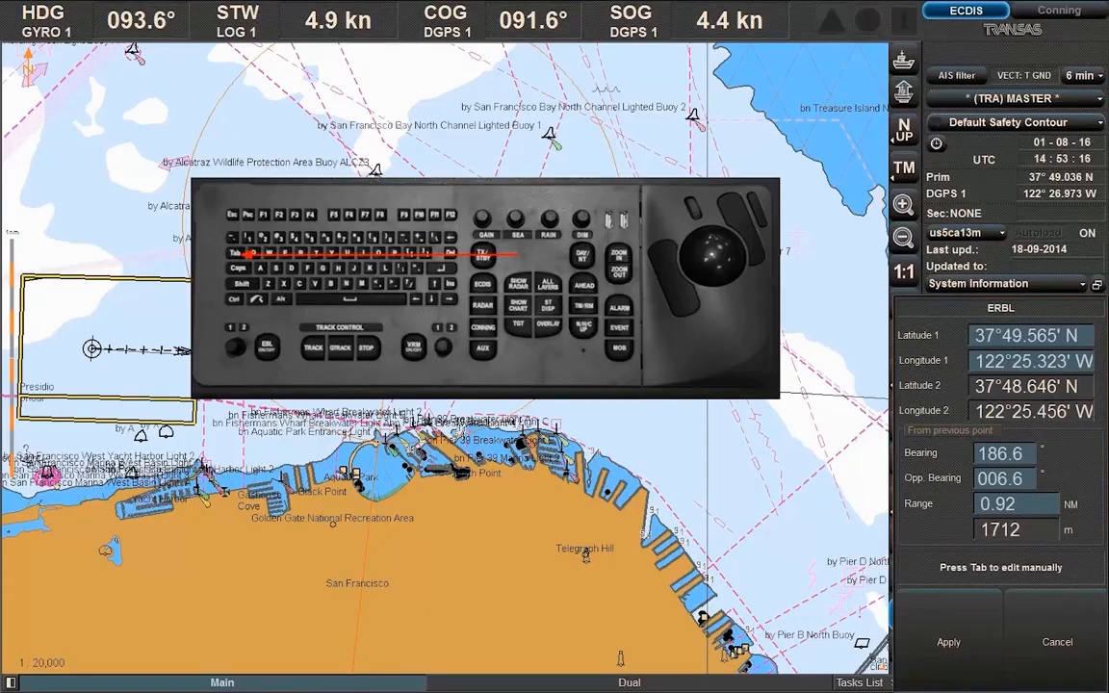
Set the ERBL range to 1.00 NM on bearing 186.6° and apply it
key(Tab)
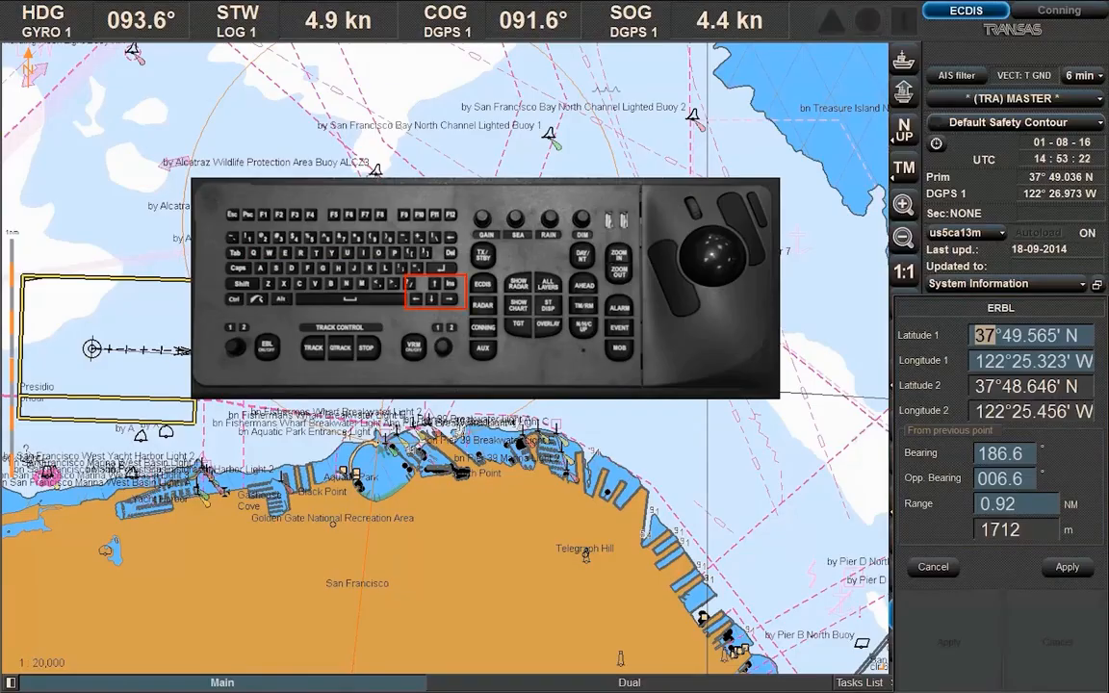
key(Right)
key(Right)
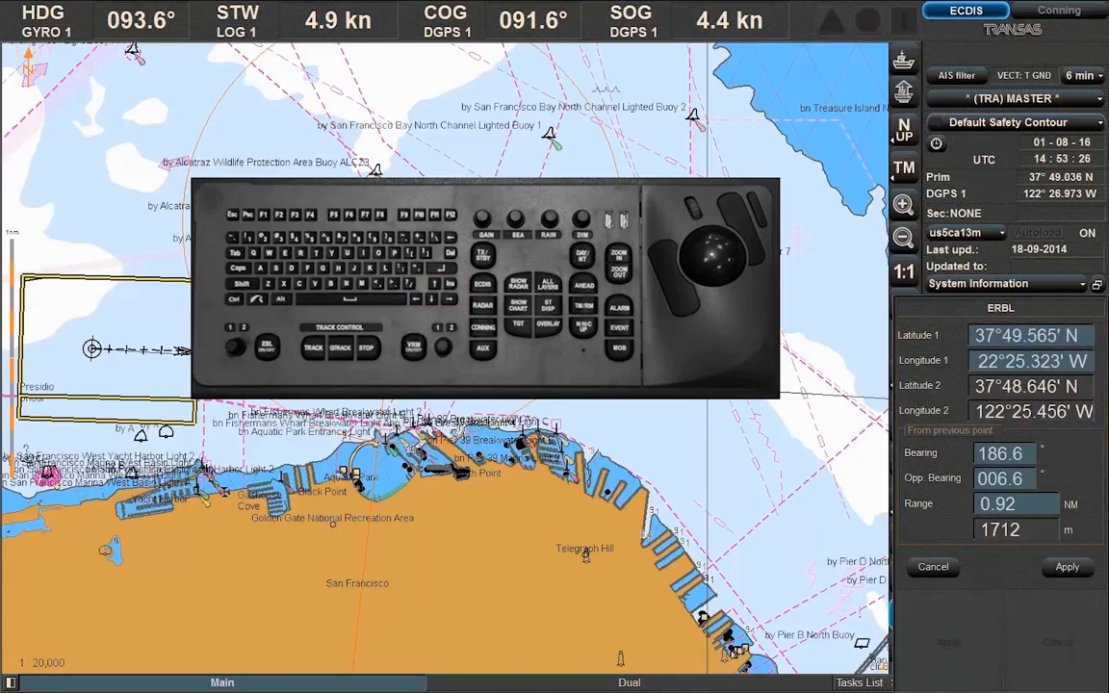
key(Right)
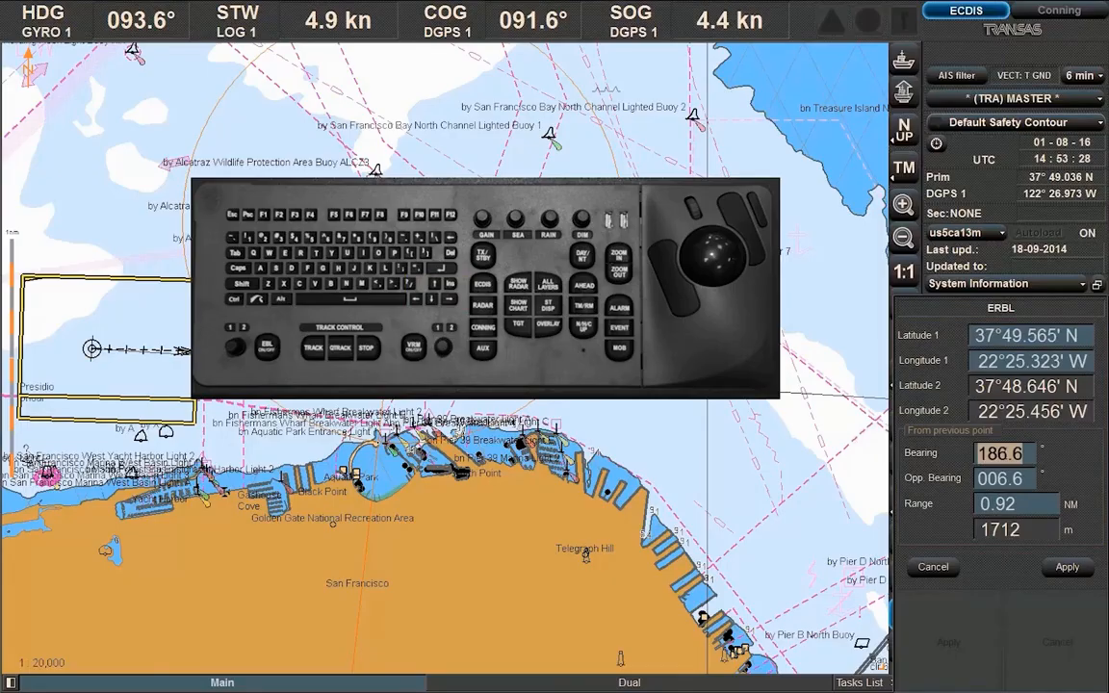
key(Return)
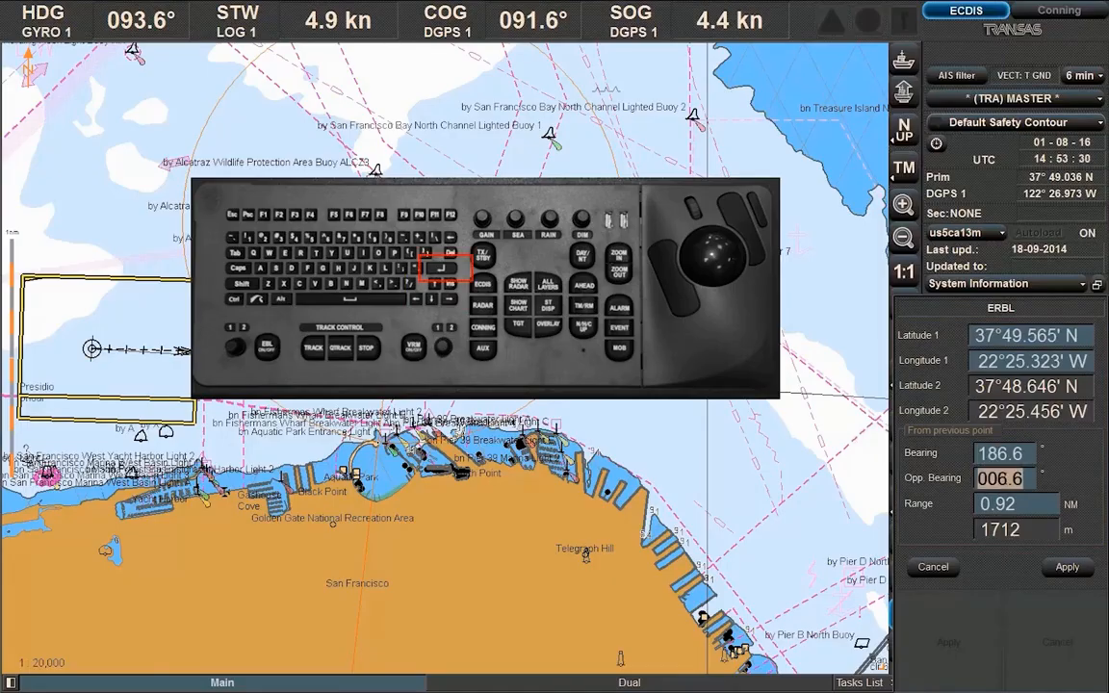
key(Return)
text(1)
click(1067, 567)
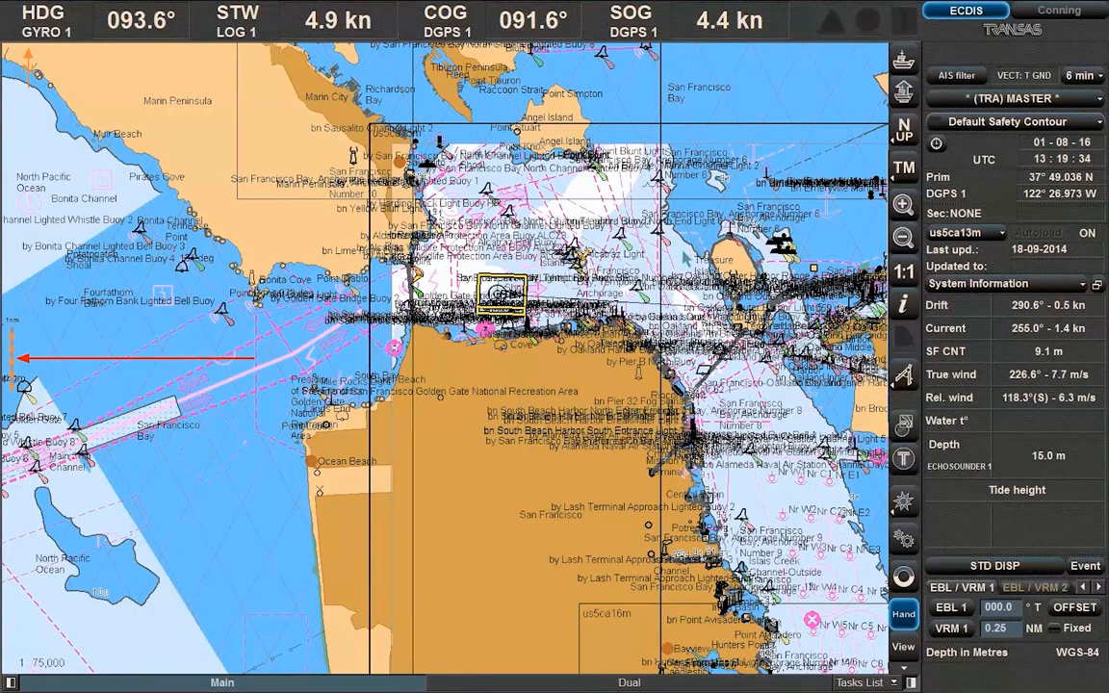
Zoom out to 1:100,000, then scroll back in to 1:20,000 around own ship
key(minus)
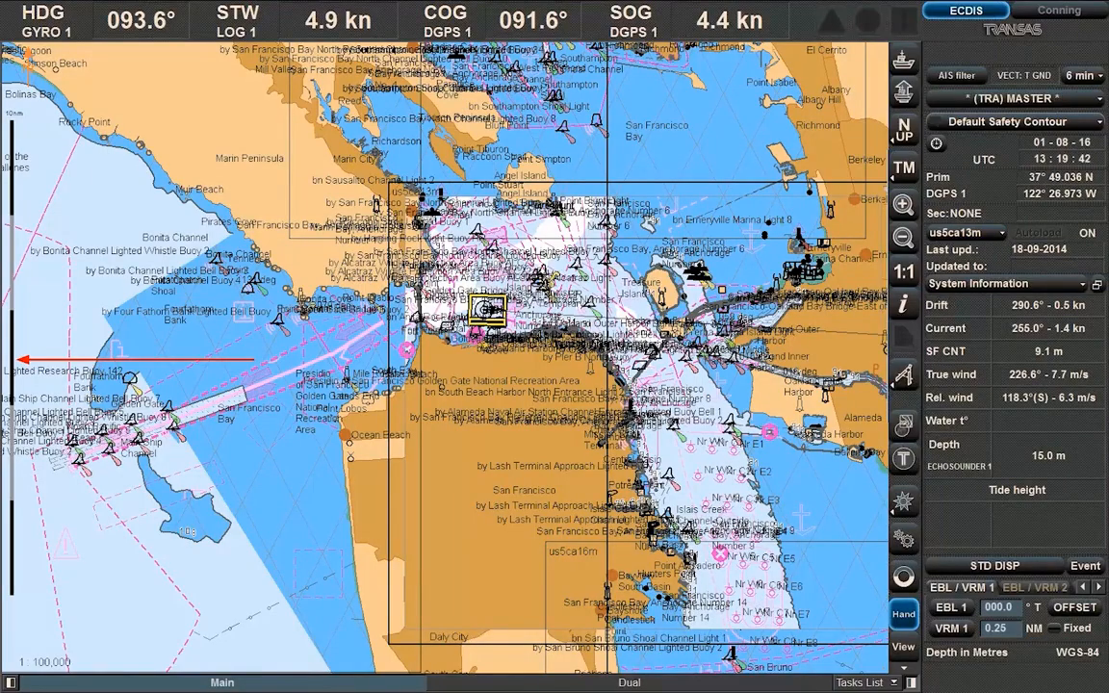
scroll(488, 310, up, 10)
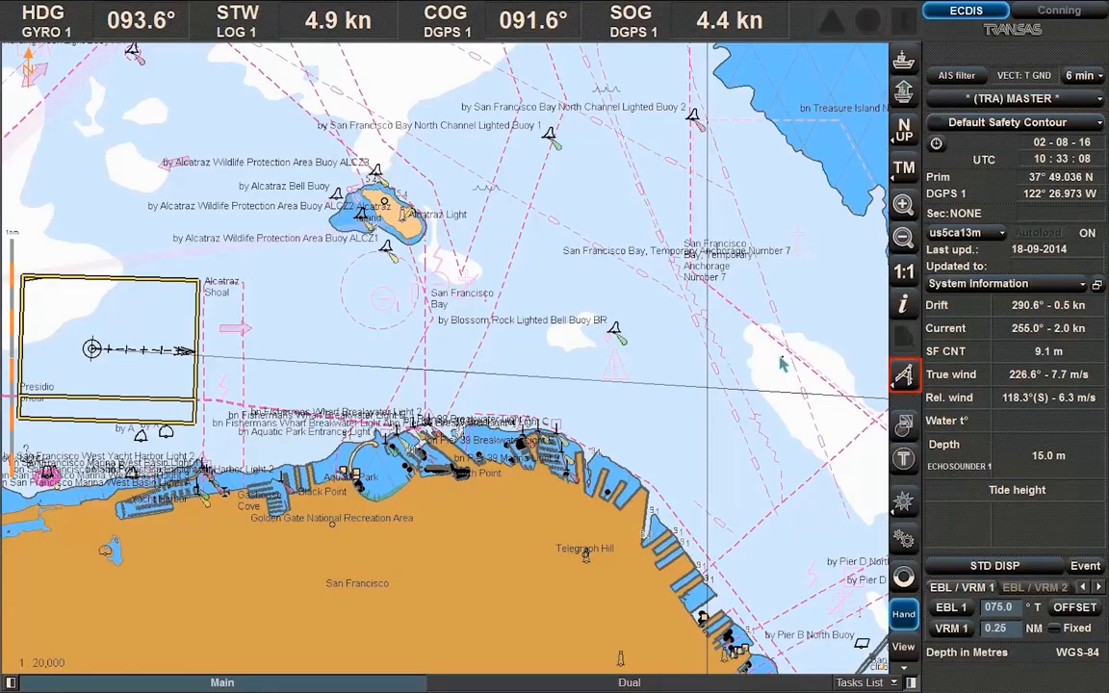
Mark a rhumb-line distance point at true bearing 100° and range 2 NM from own ship
click(903, 375)
click(838, 375)
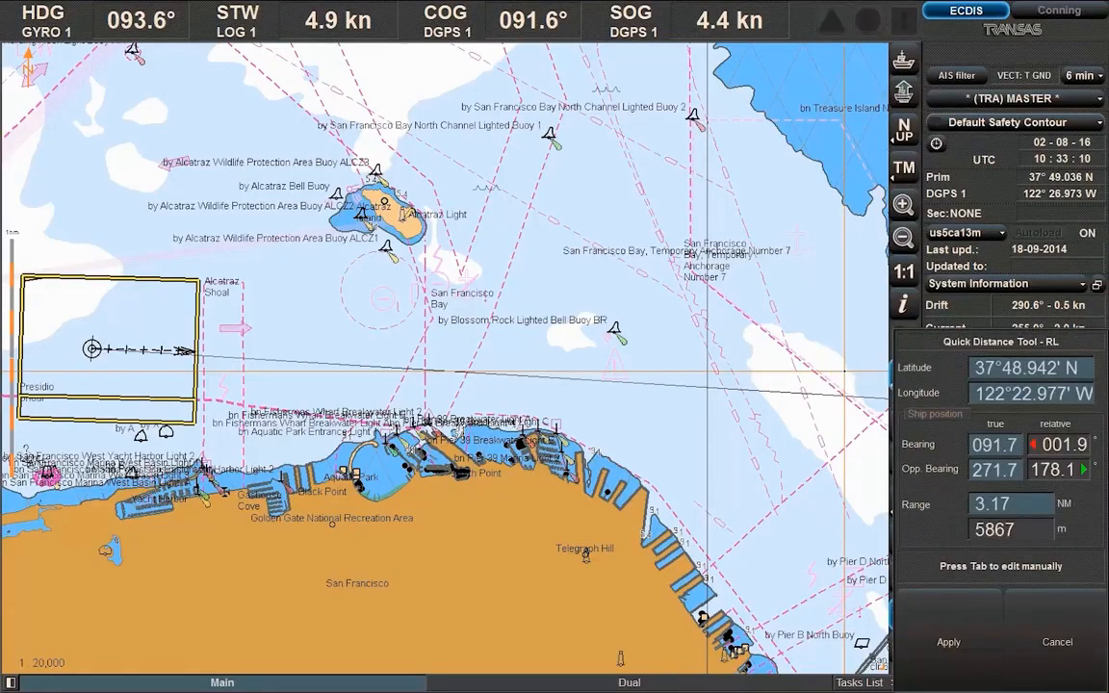
key(Tab)
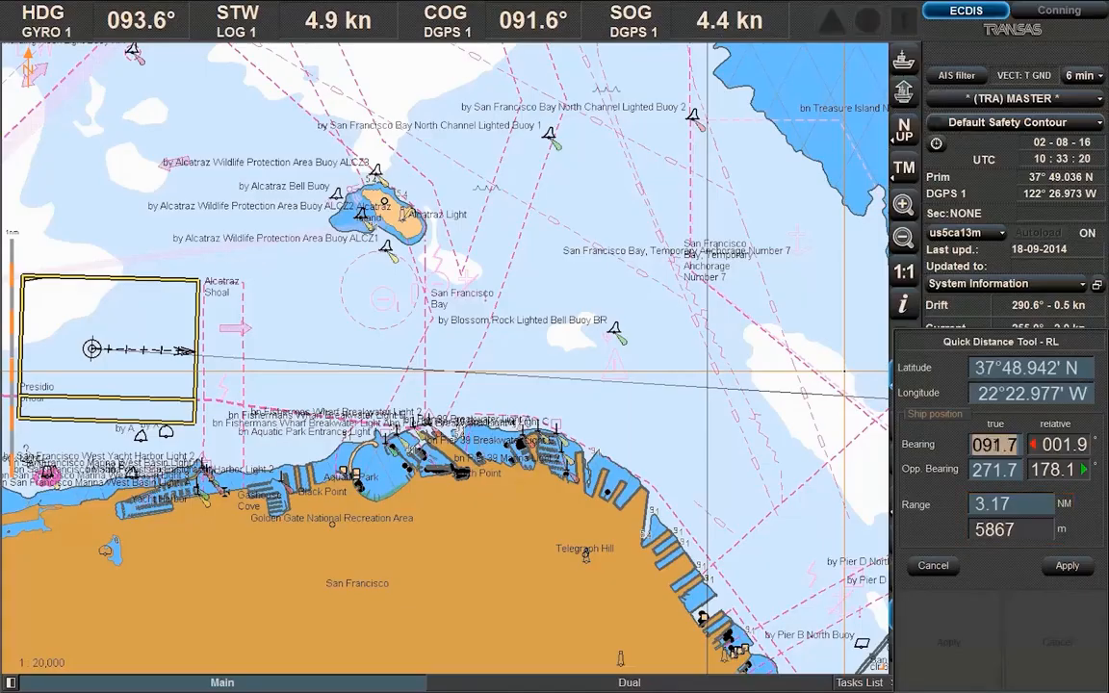
text(100)
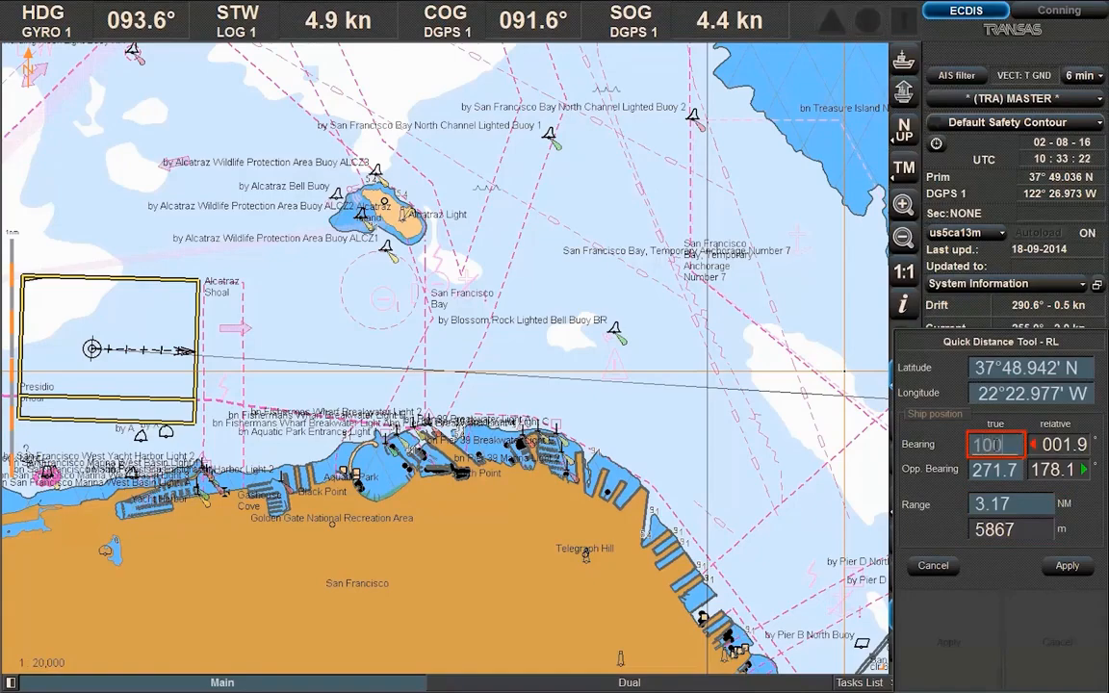
click(1011, 505)
text(2)
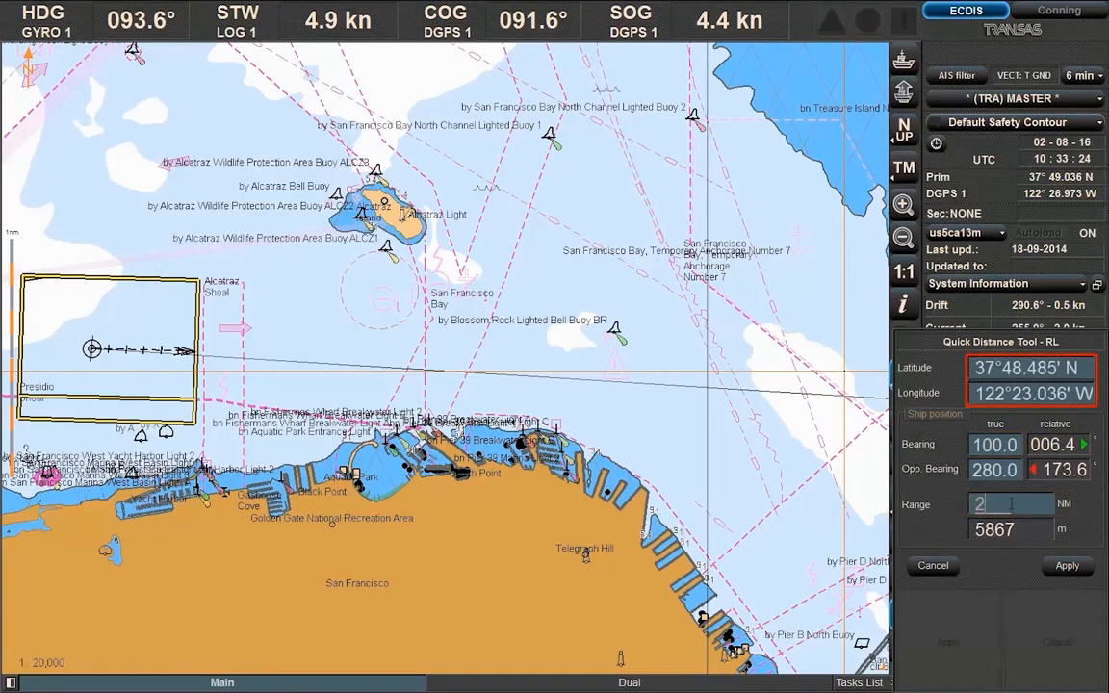
click(1068, 567)
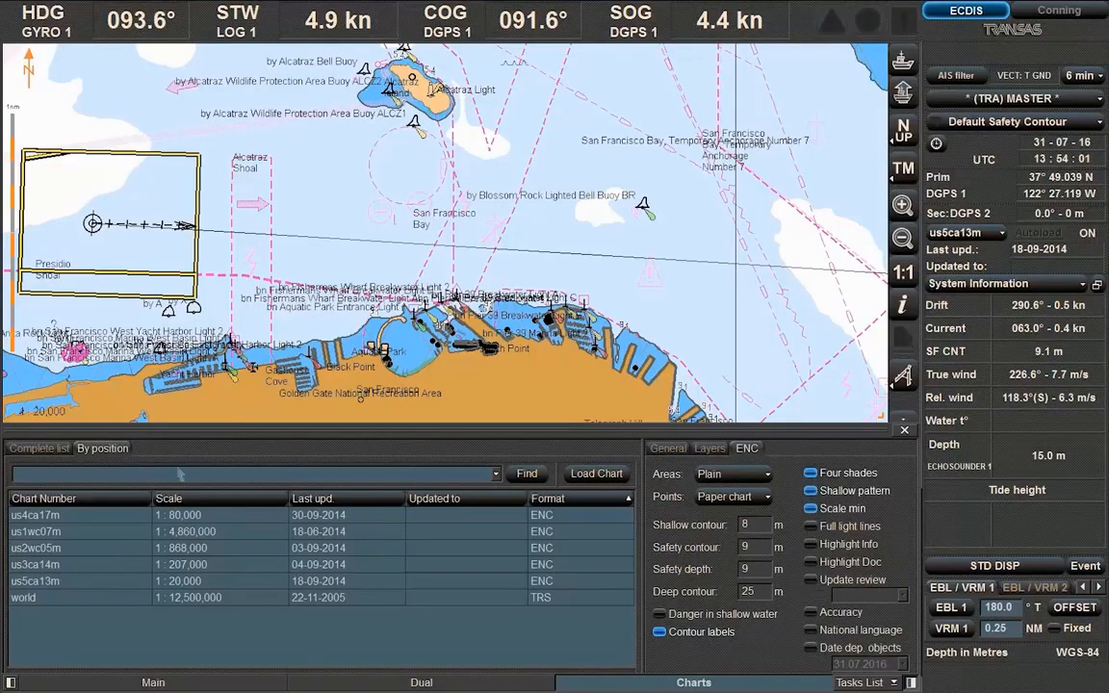
Load us4ca17m from the By position list, then load the detailed us5ca13m chart
click(130, 516)
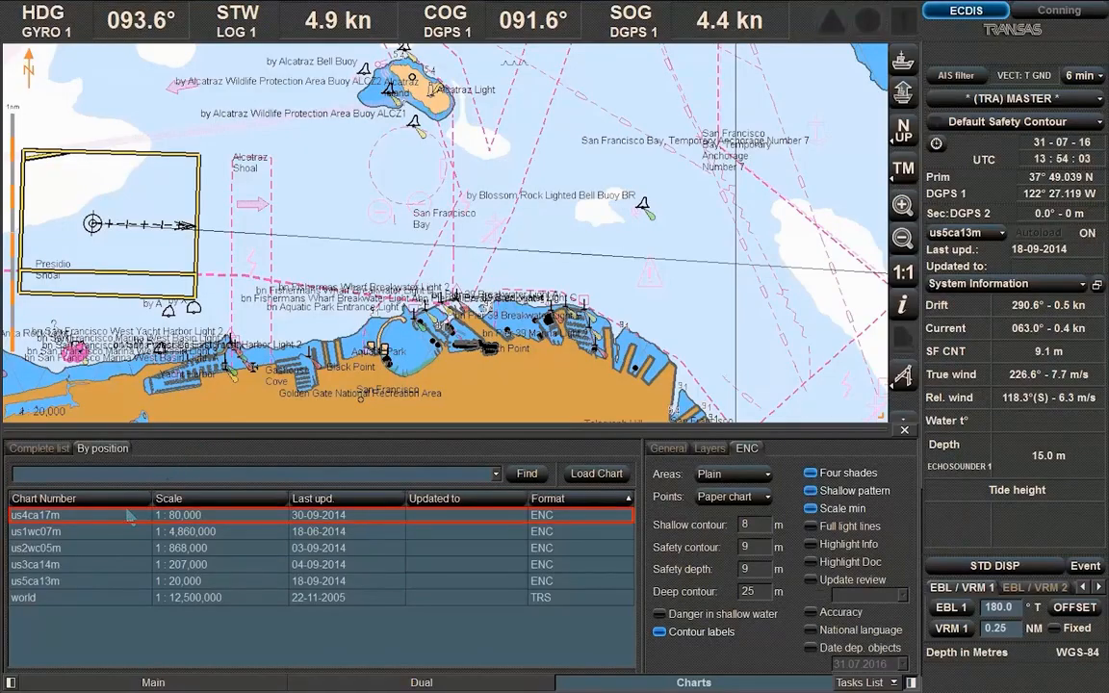
double_click(130, 516)
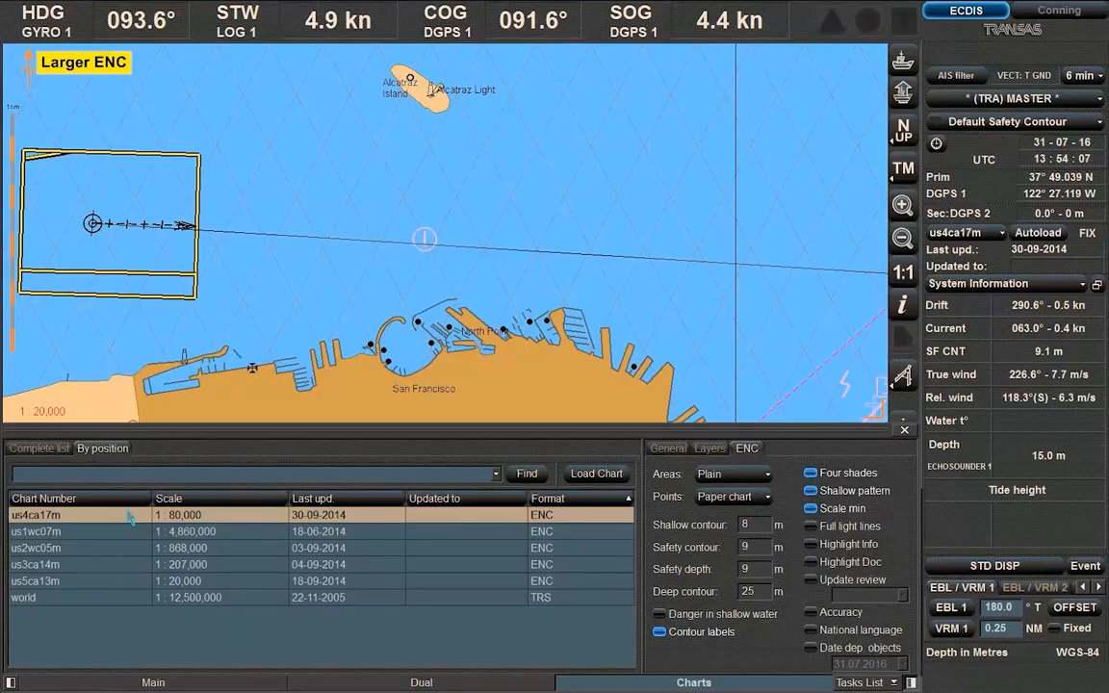
click(97, 581)
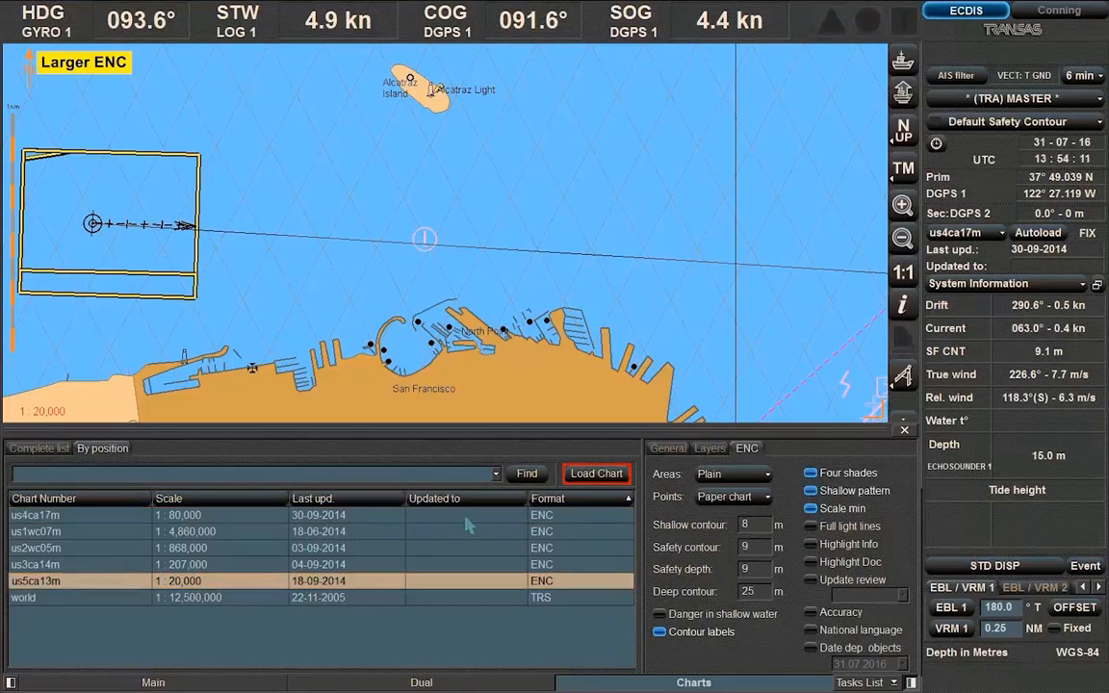
click(596, 474)
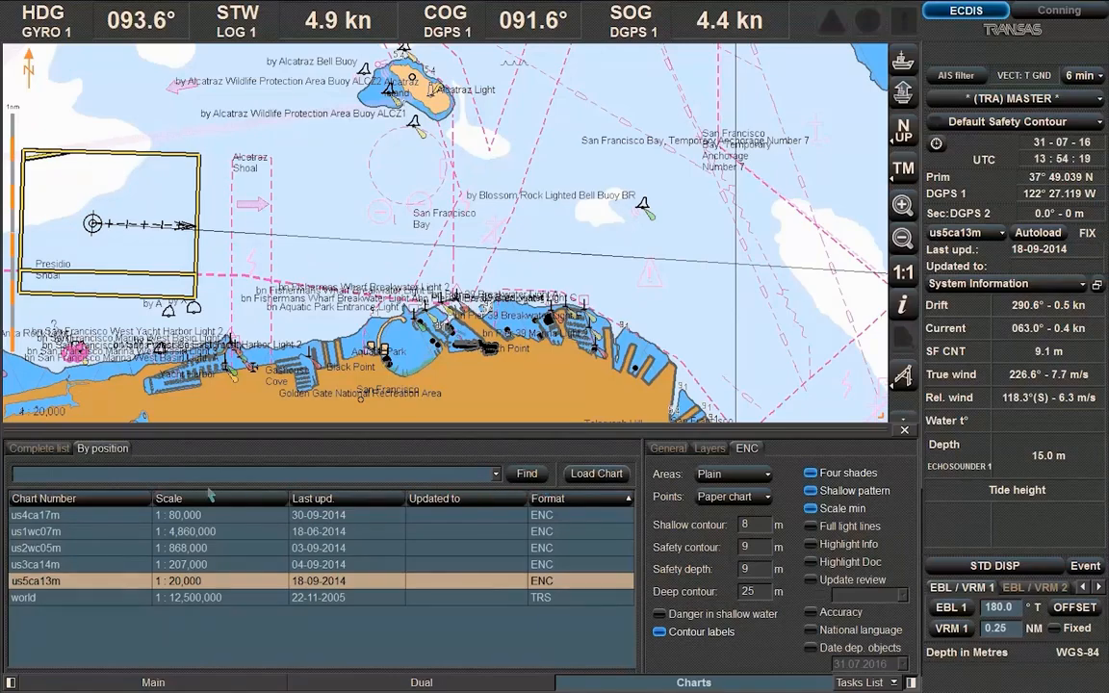
Sort the chart list by Chart Number, Scale, Last upd., Updated to and Format in turn
click(121, 499)
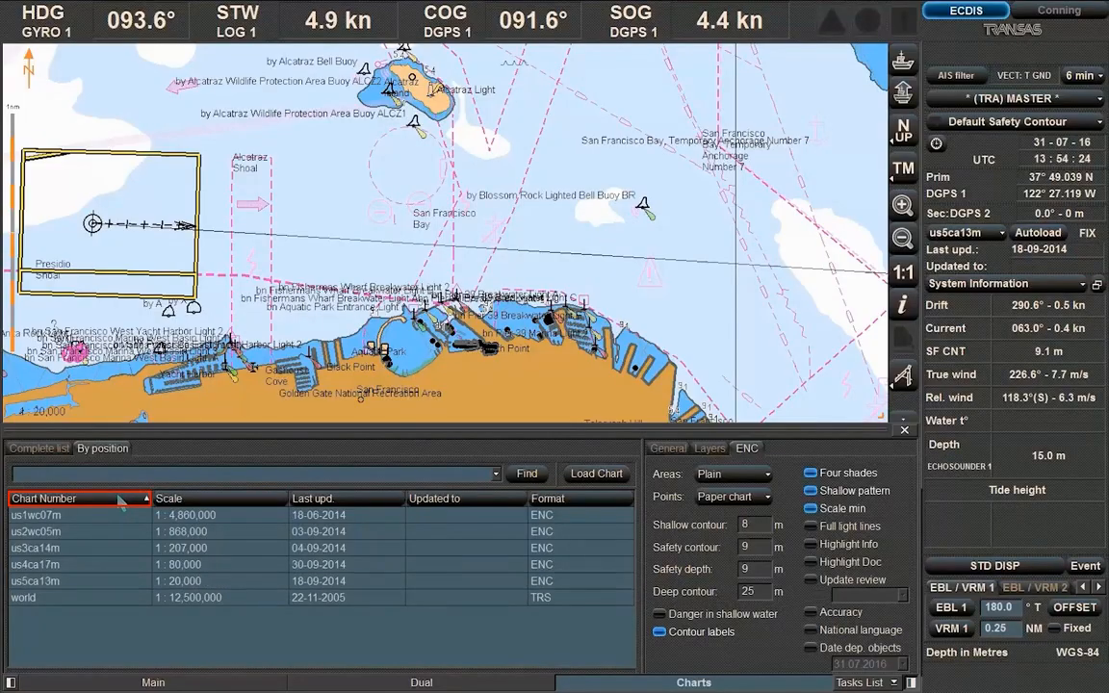
click(194, 499)
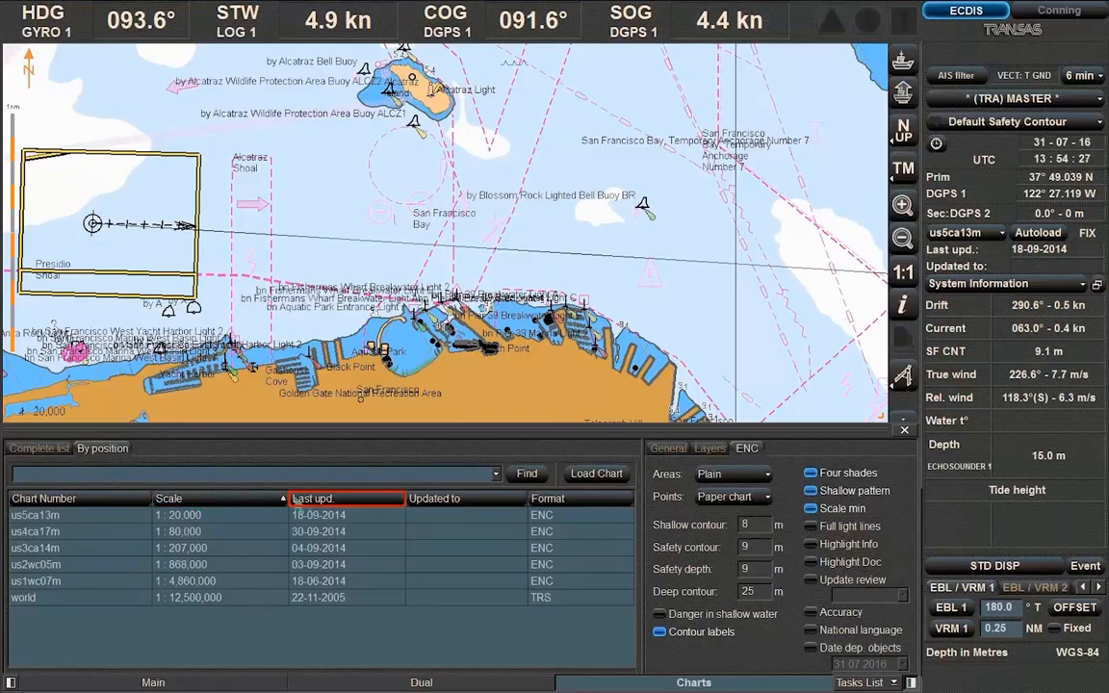
click(351, 501)
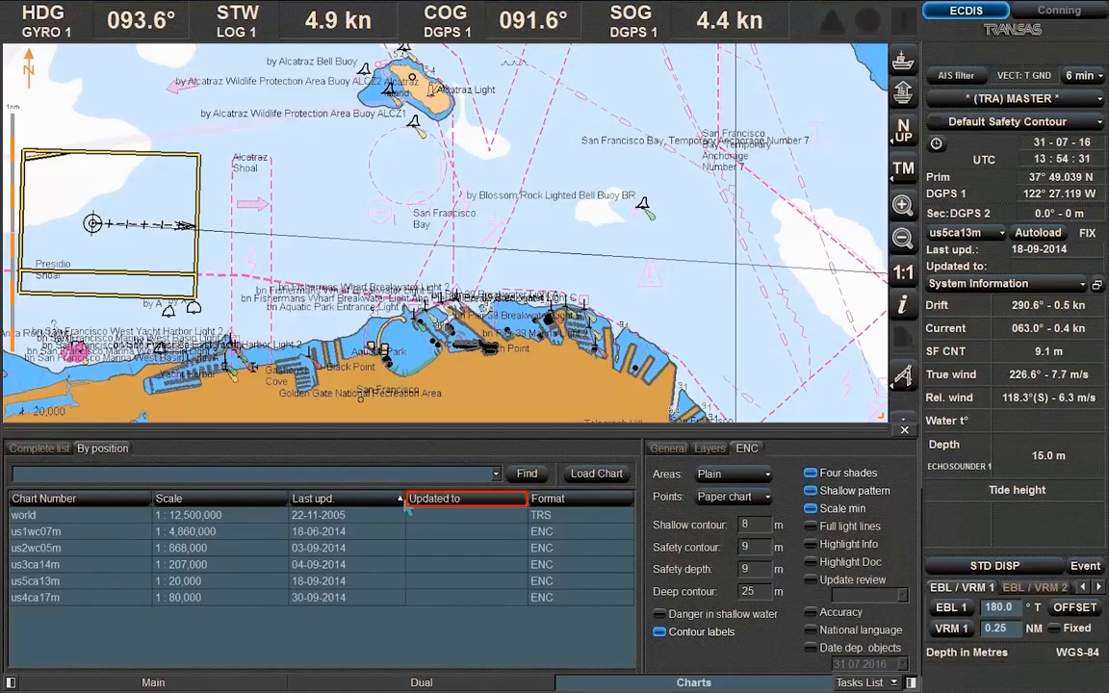
click(458, 499)
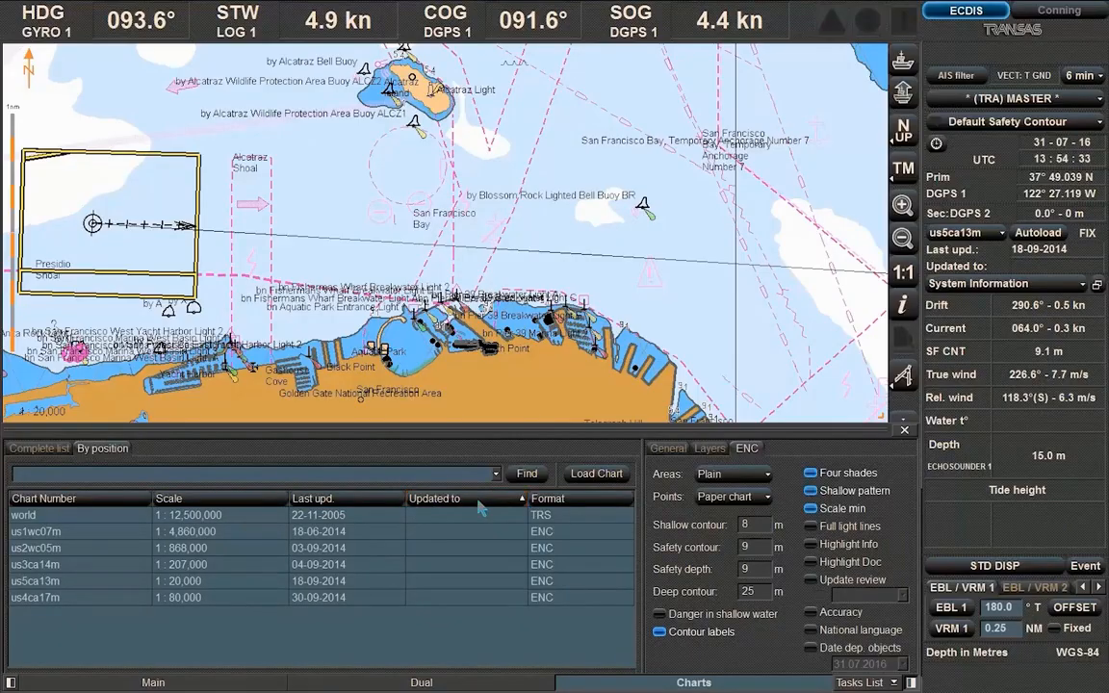
click(581, 504)
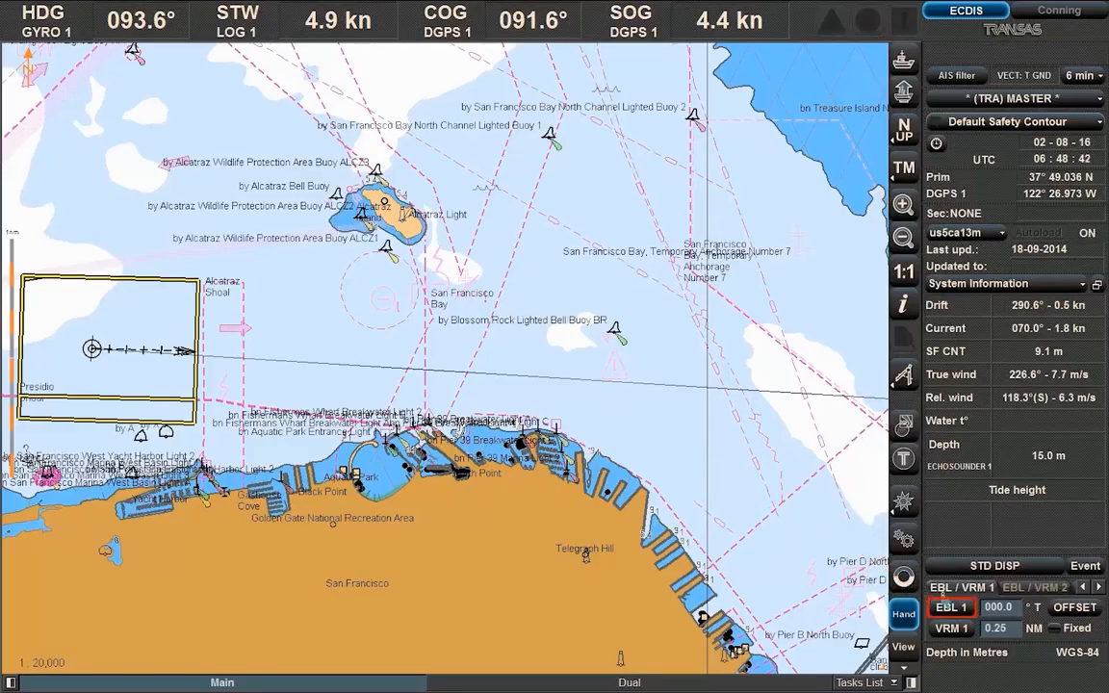
Turn on EBL 1 and set its bearing to 075.0°
click(966, 607)
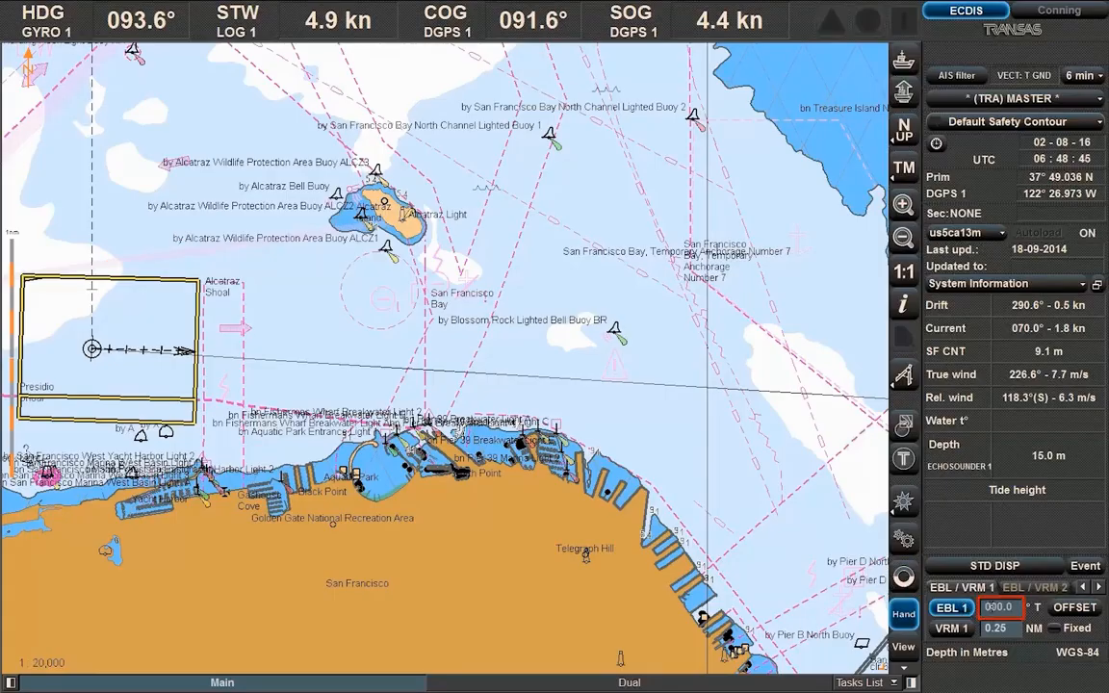
click(991, 607)
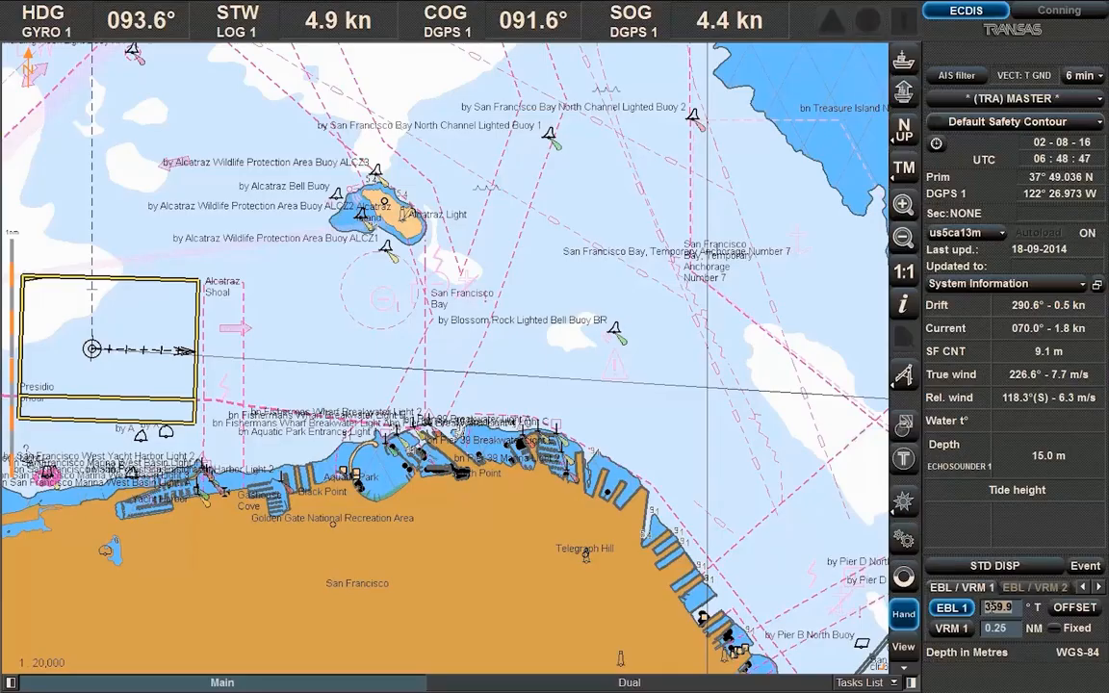
text(075.0)
key(Return)
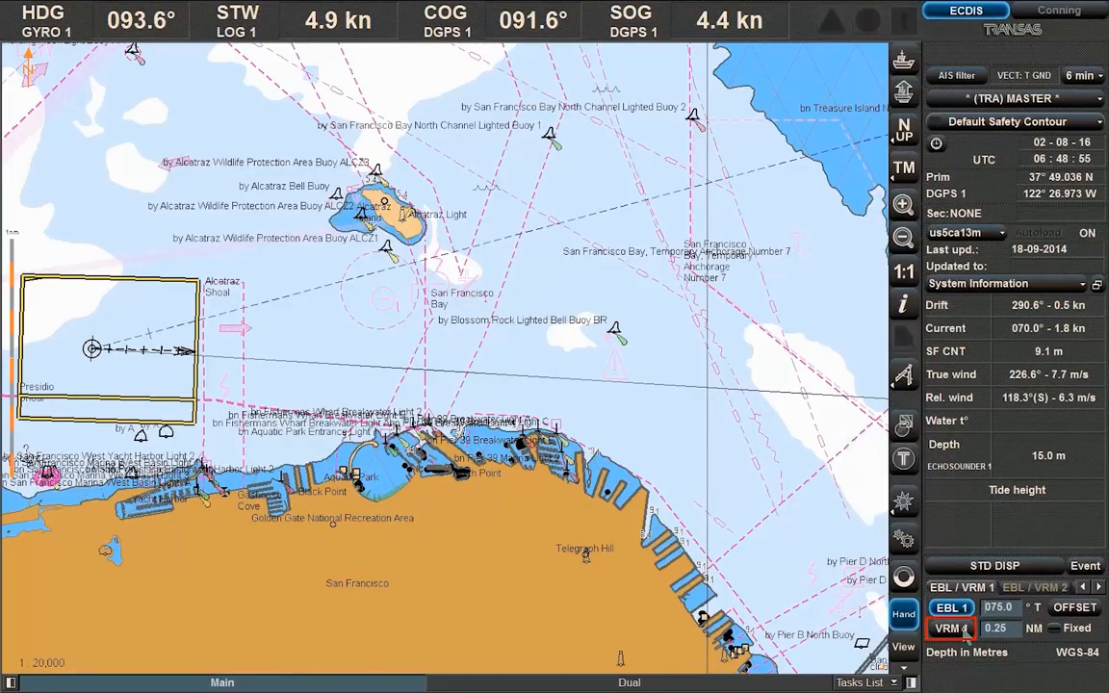
Turn on VRM 1 at 0.25 NM, then enable EBL 2 on the EBL / VRM 2 tab
click(965, 627)
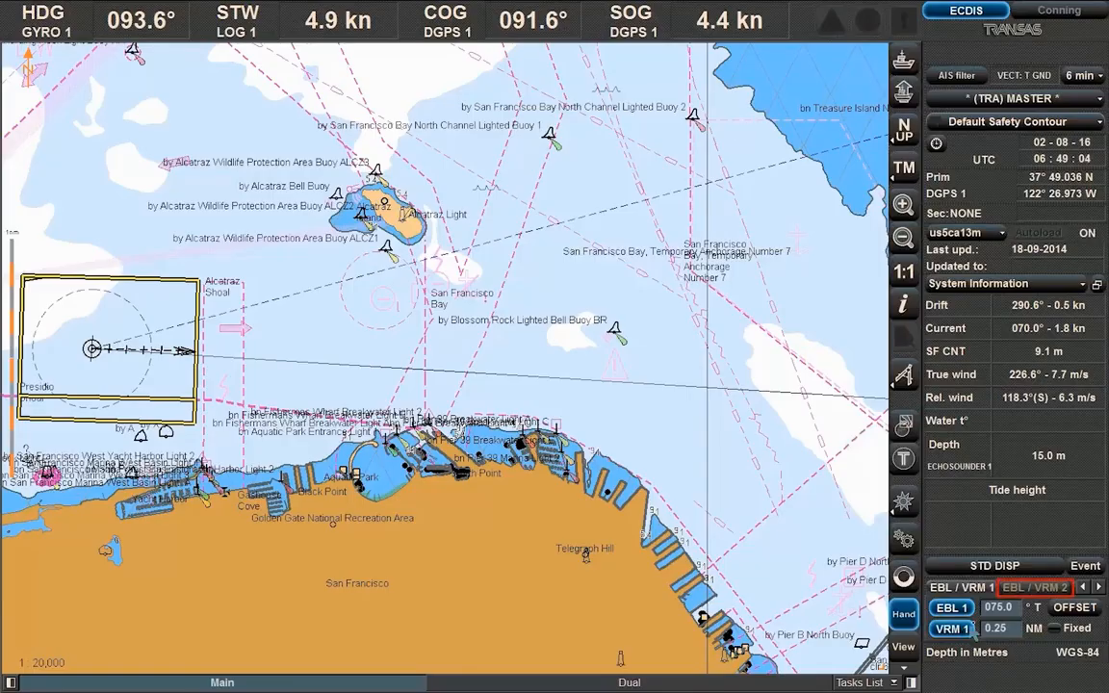
click(1036, 587)
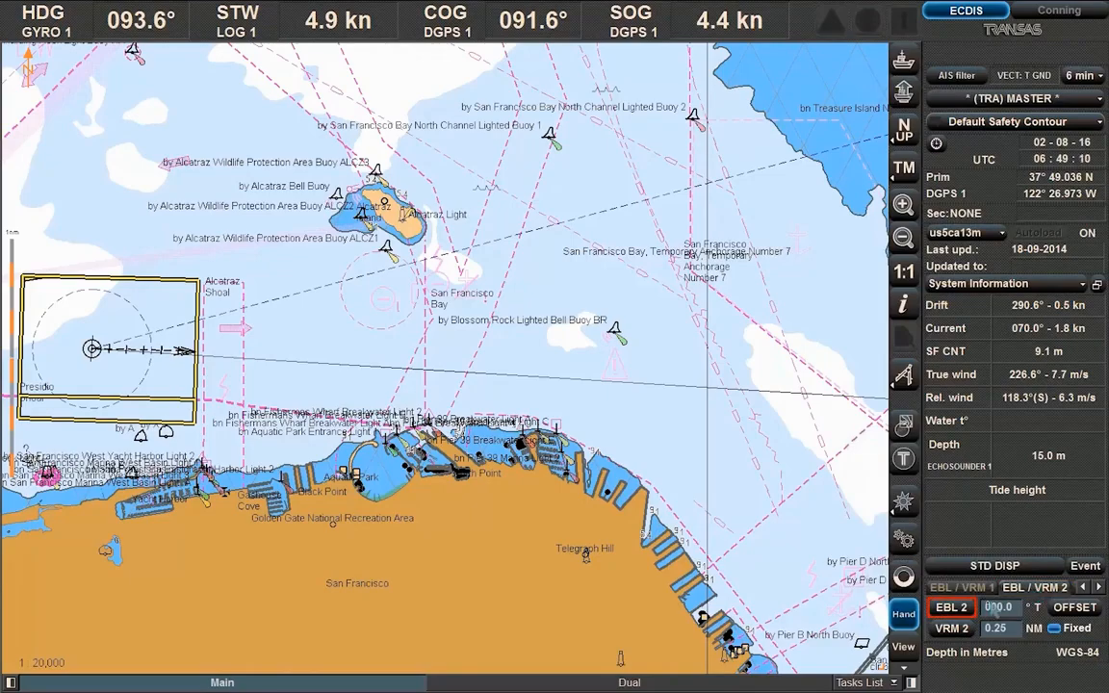
click(967, 611)
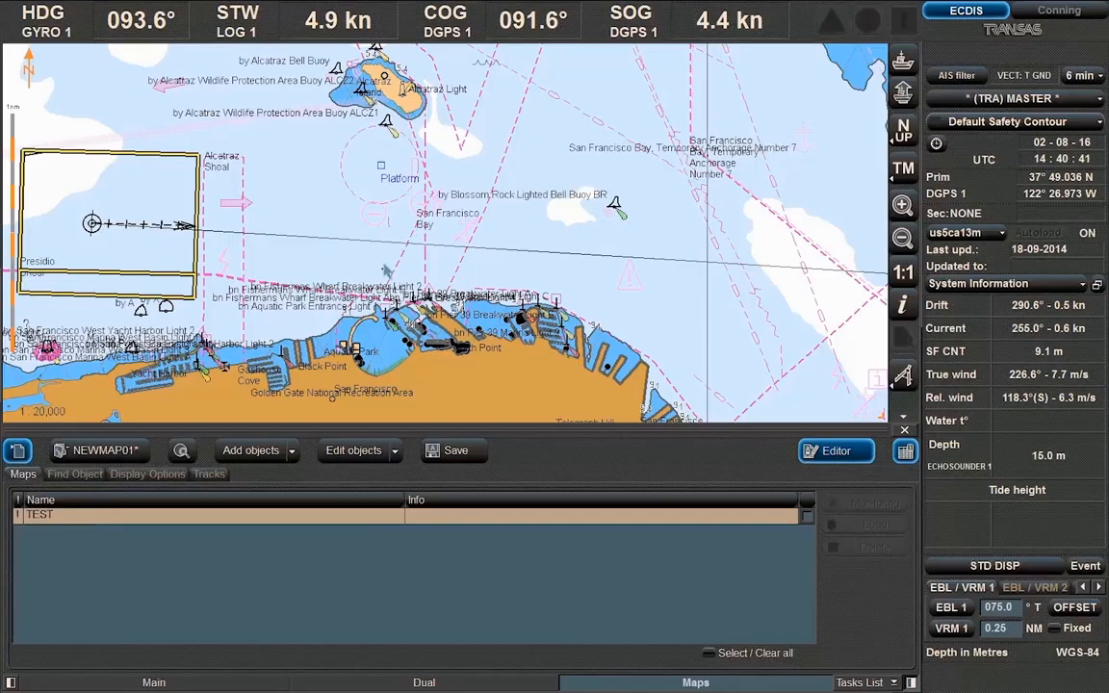
Draw a dash-dot line in NEWMAP01 from near Alcatraz running south
click(292, 451)
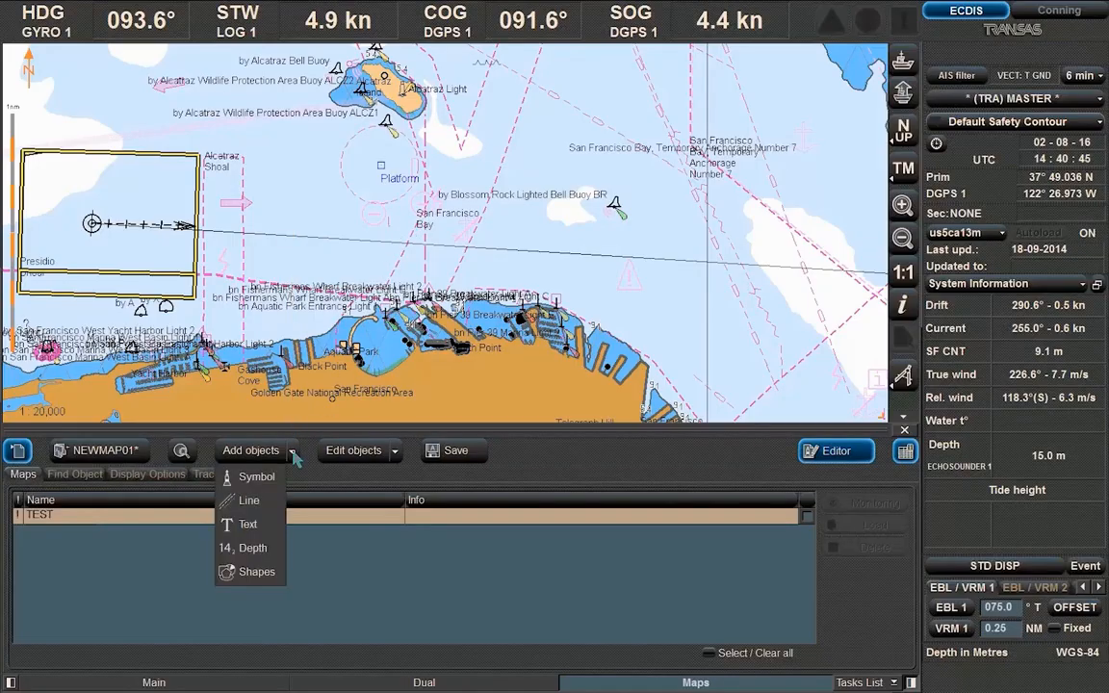
click(249, 501)
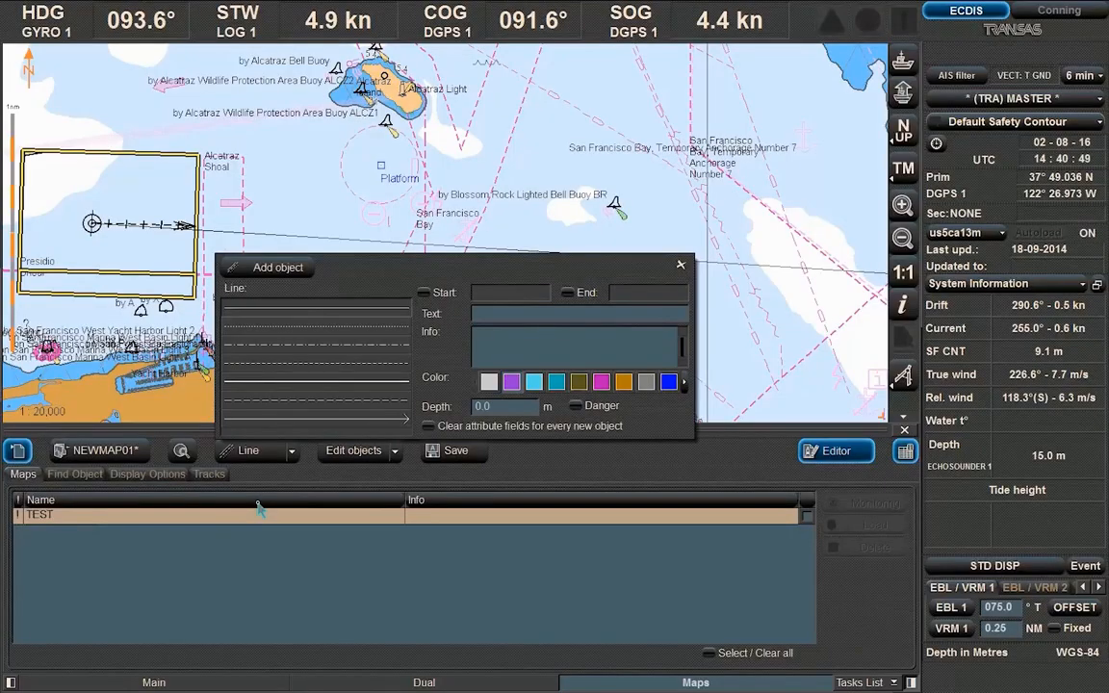
click(288, 345)
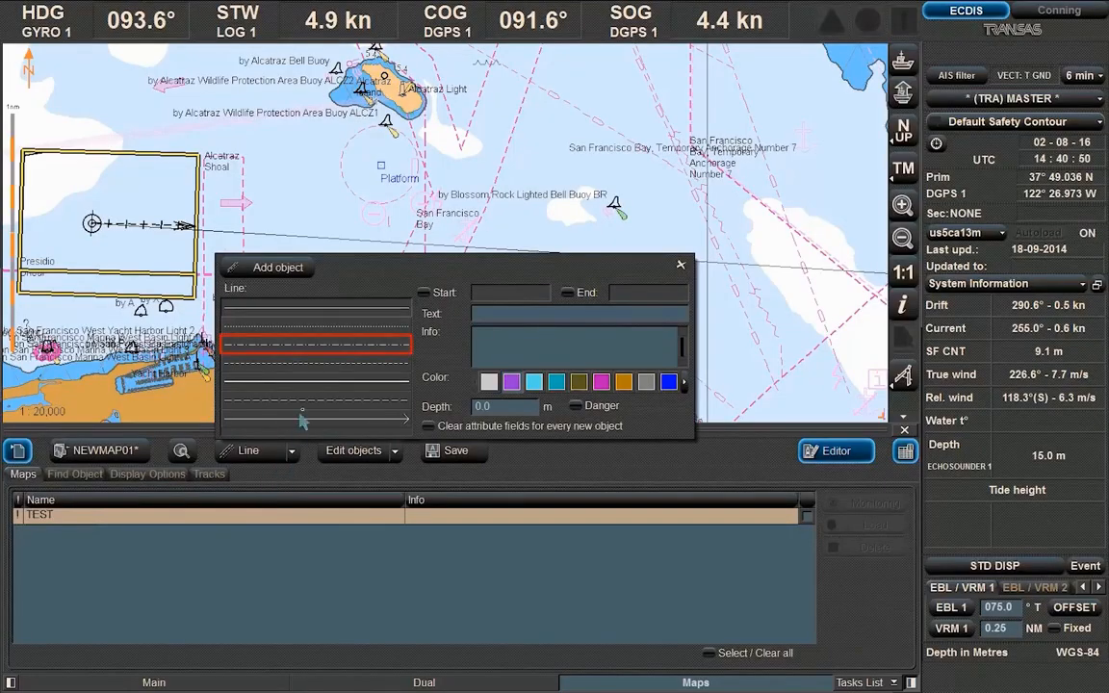
click(335, 350)
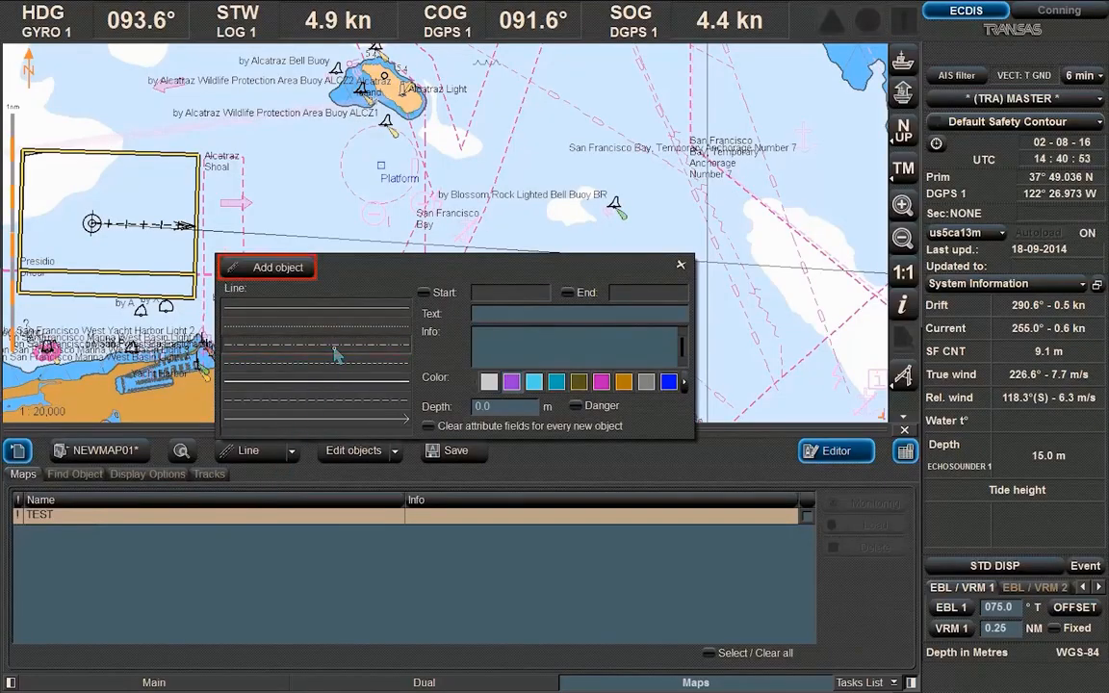
click(279, 267)
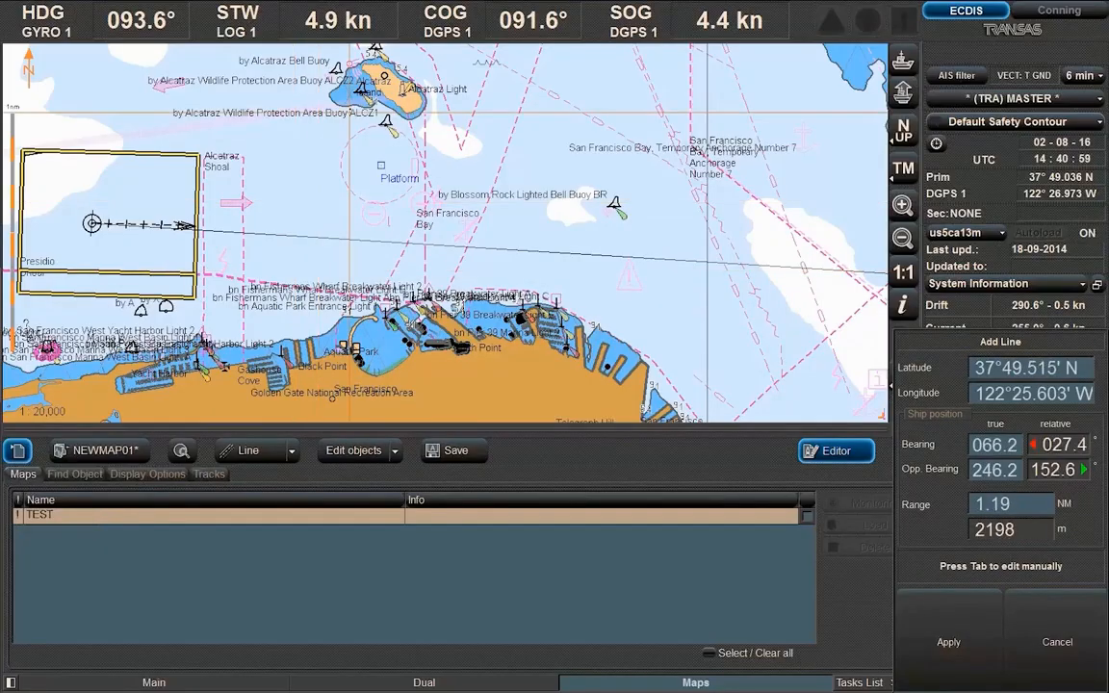
click(350, 106)
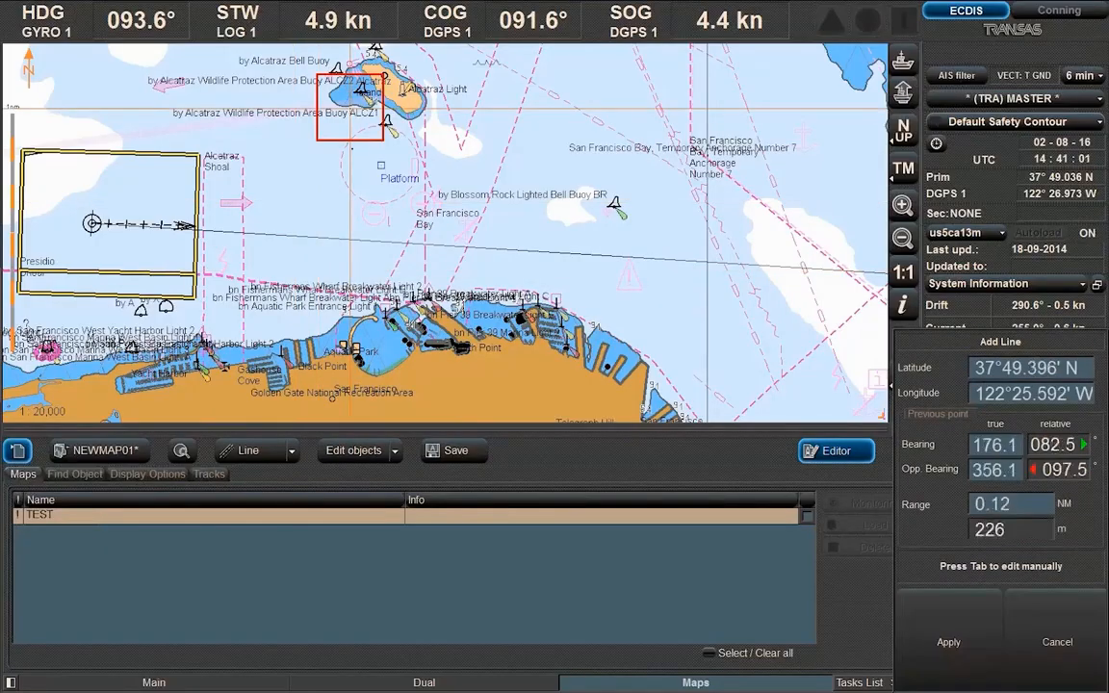
click(379, 319)
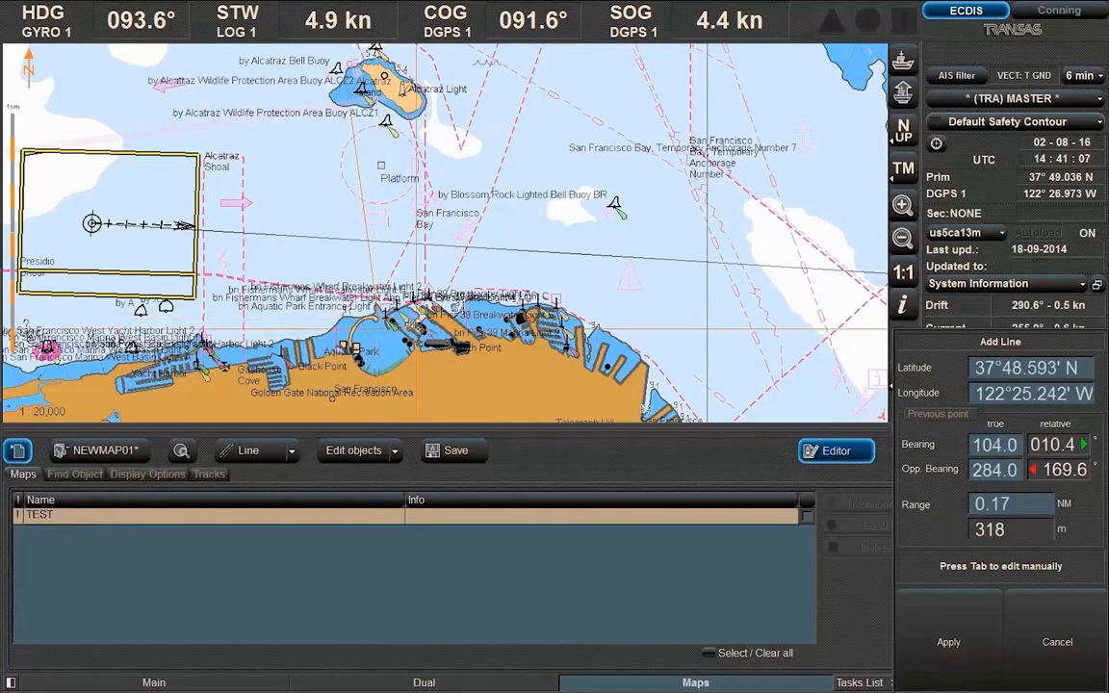
right_click(418, 329)
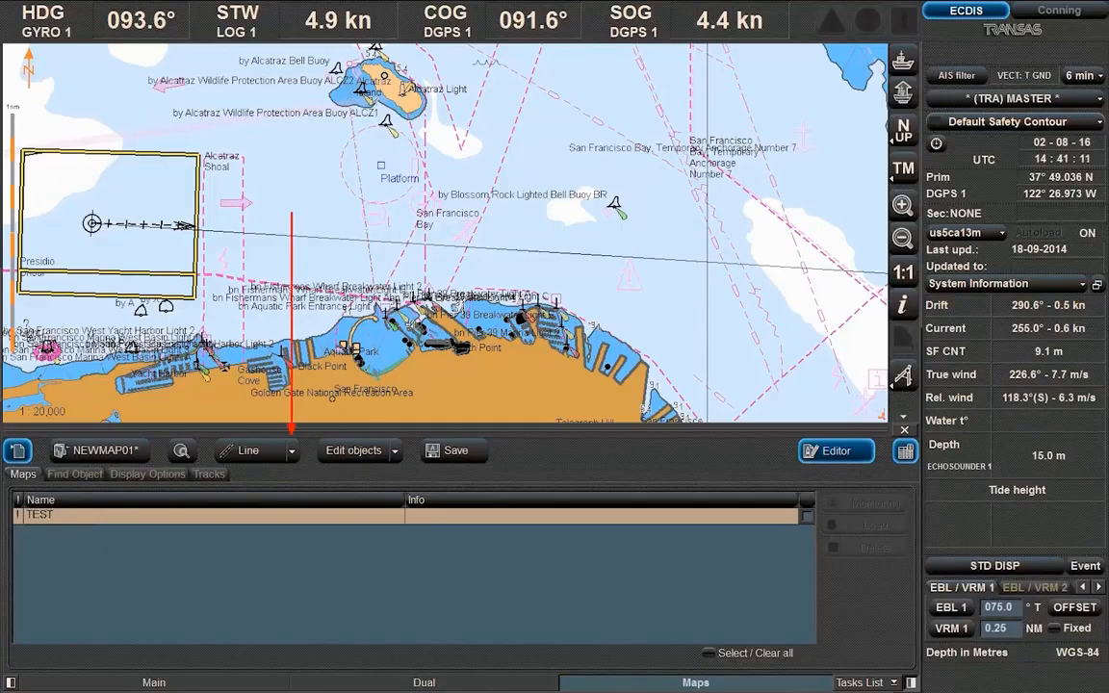
Add a text object reading 'Call Master' to user map NEWMAP01
click(293, 452)
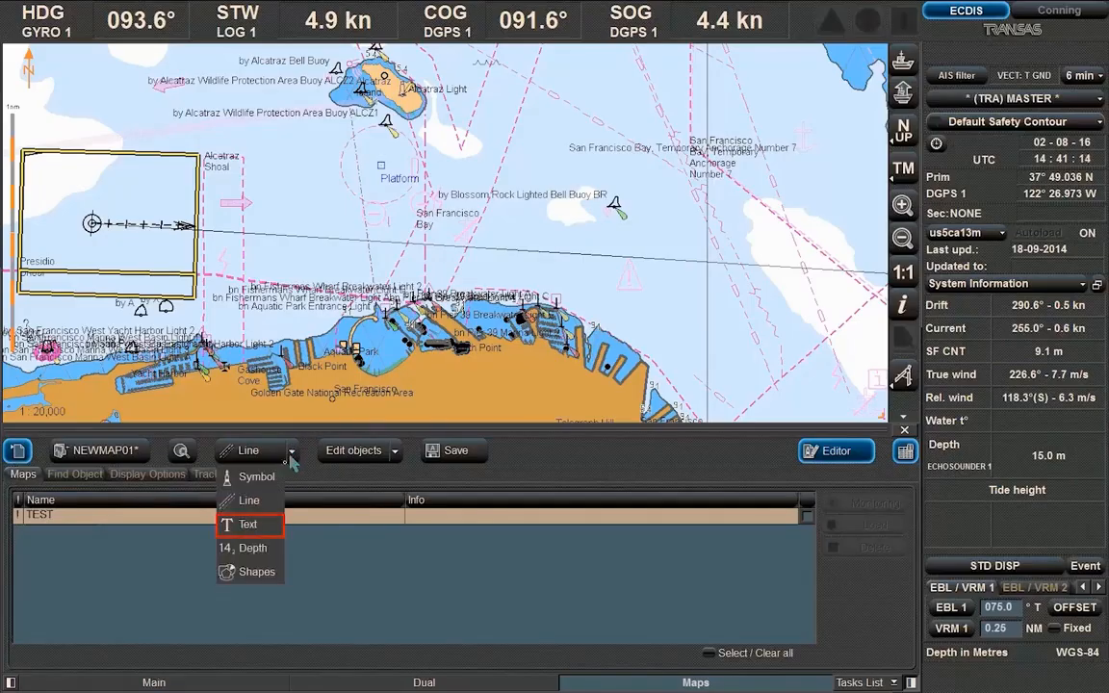
click(249, 525)
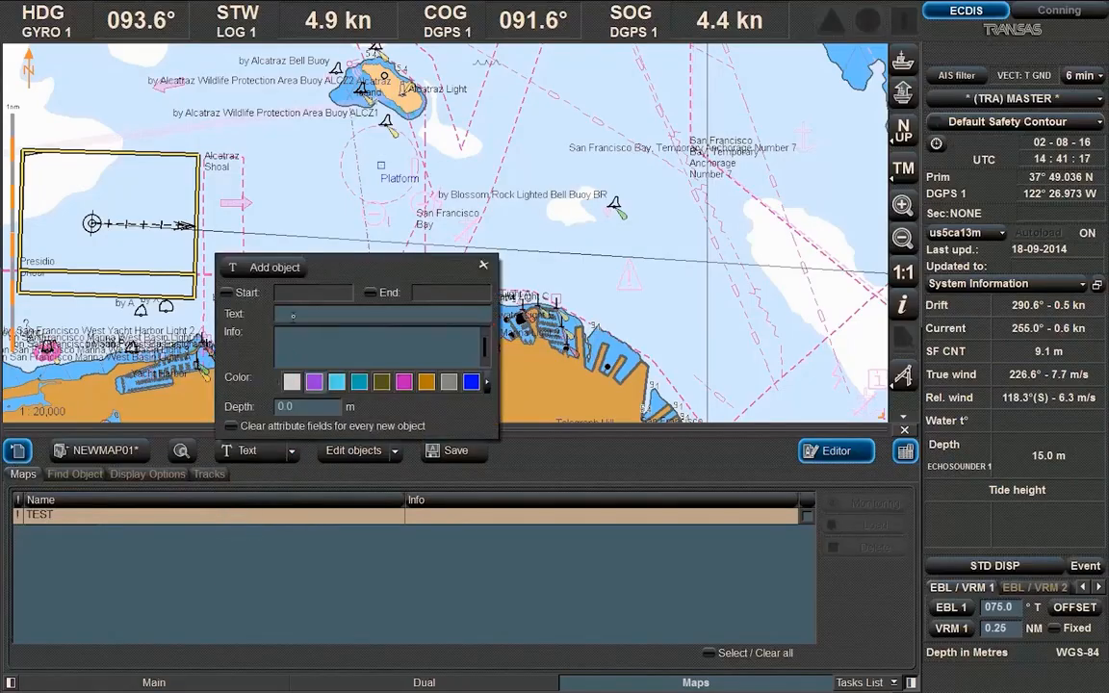
click(294, 315)
text(Ca)
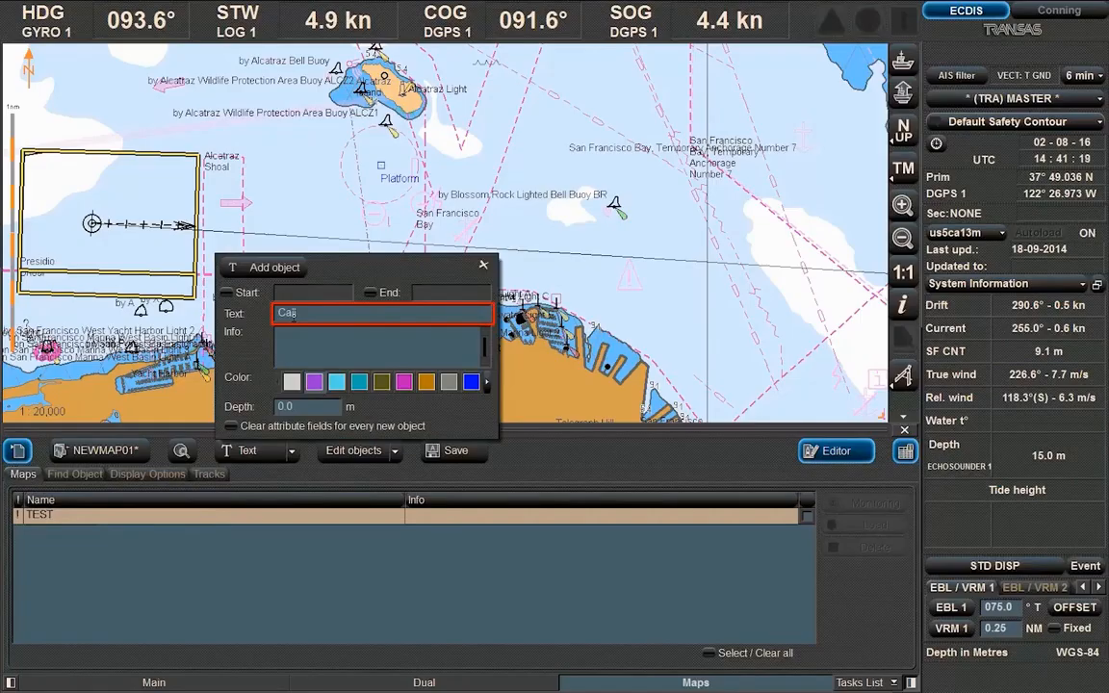
text(ll Master)
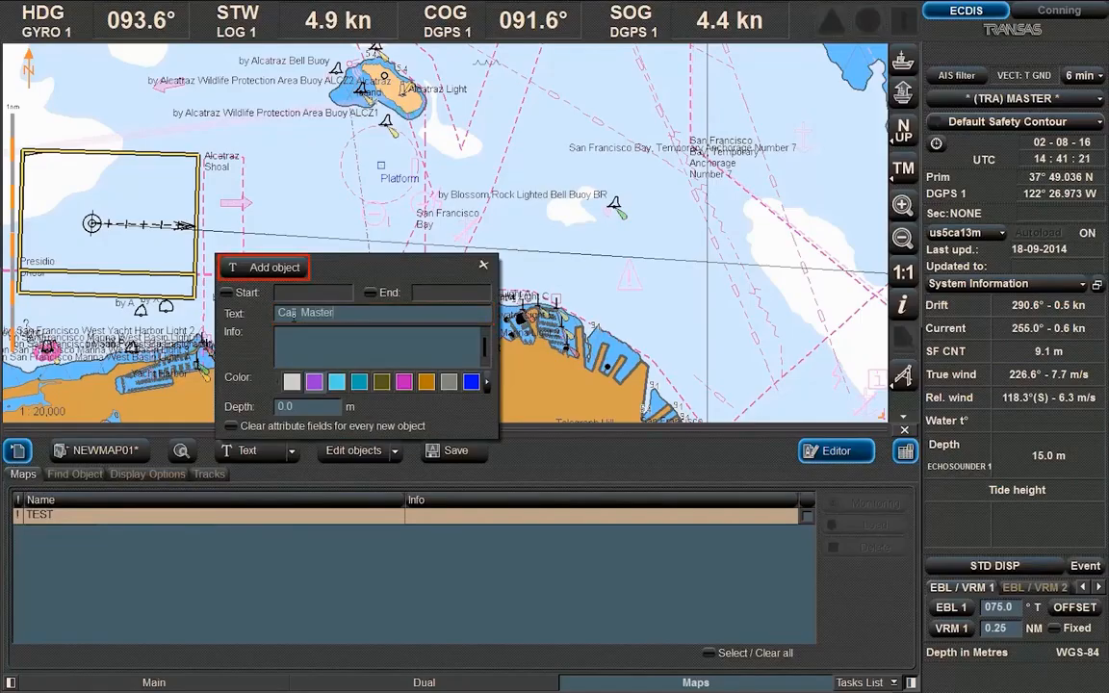
key(Return)
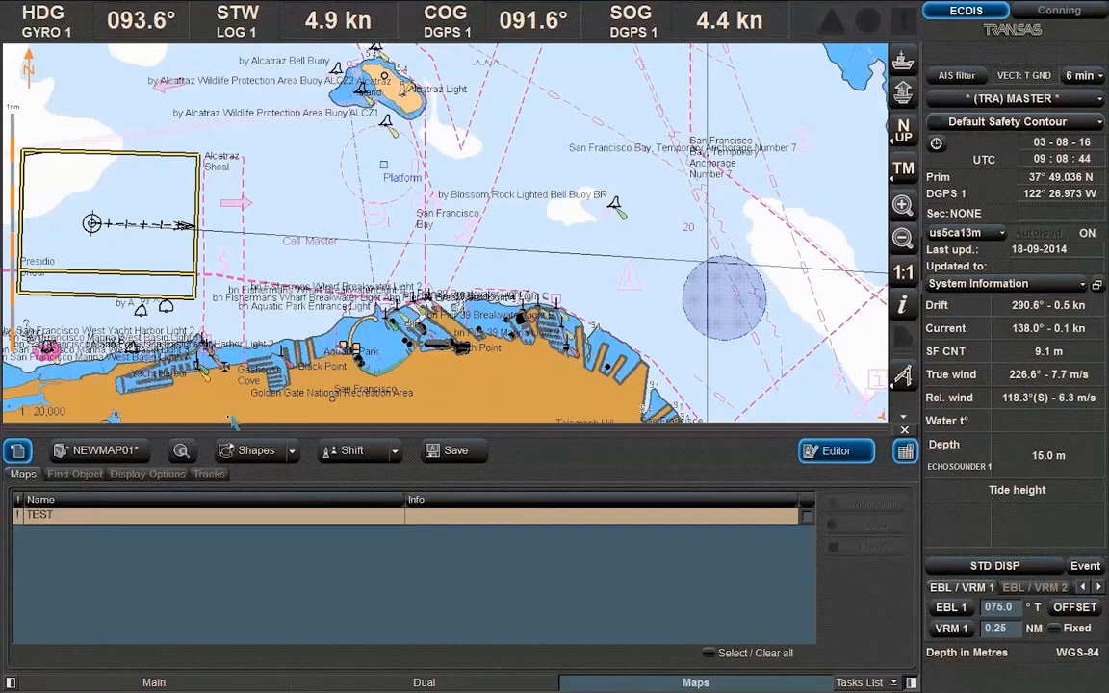
Open the user map display options and toggle the Colored setting
click(149, 473)
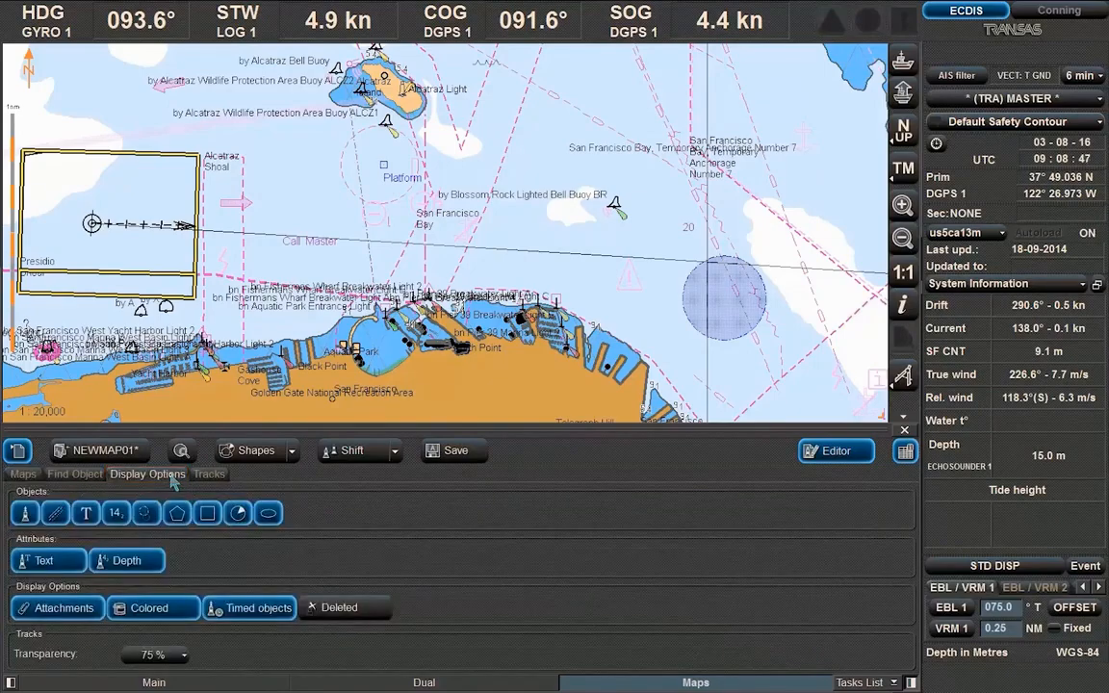
click(150, 607)
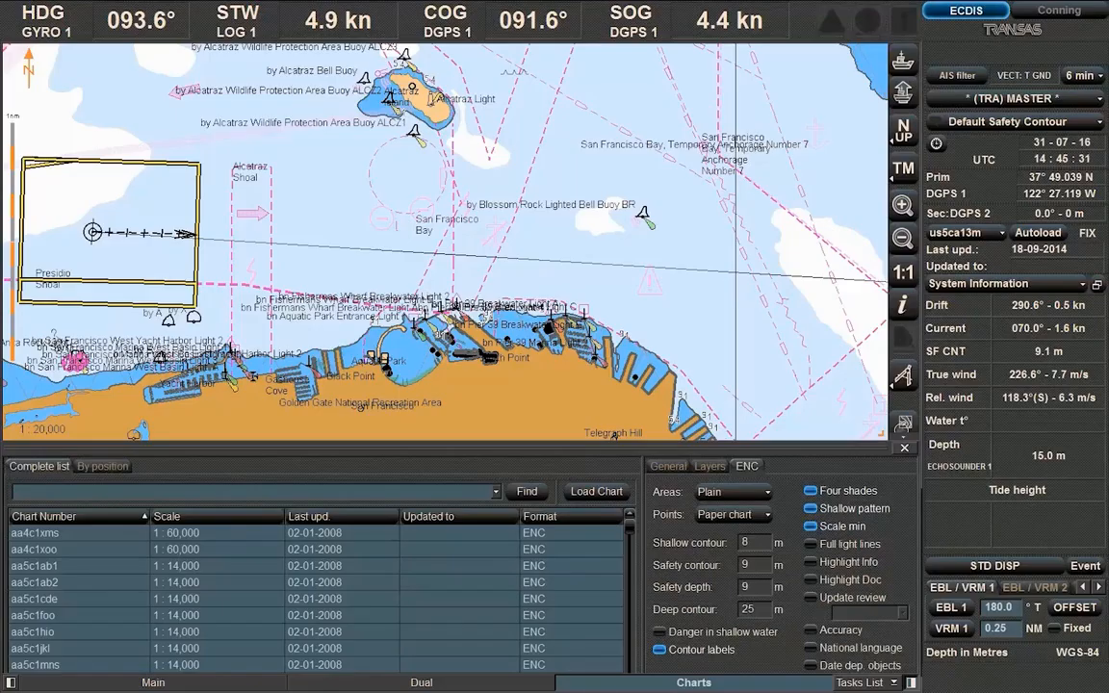
Search the catalogue for chart us5ca11m, load it, then autoload charts around own ship
click(159, 486)
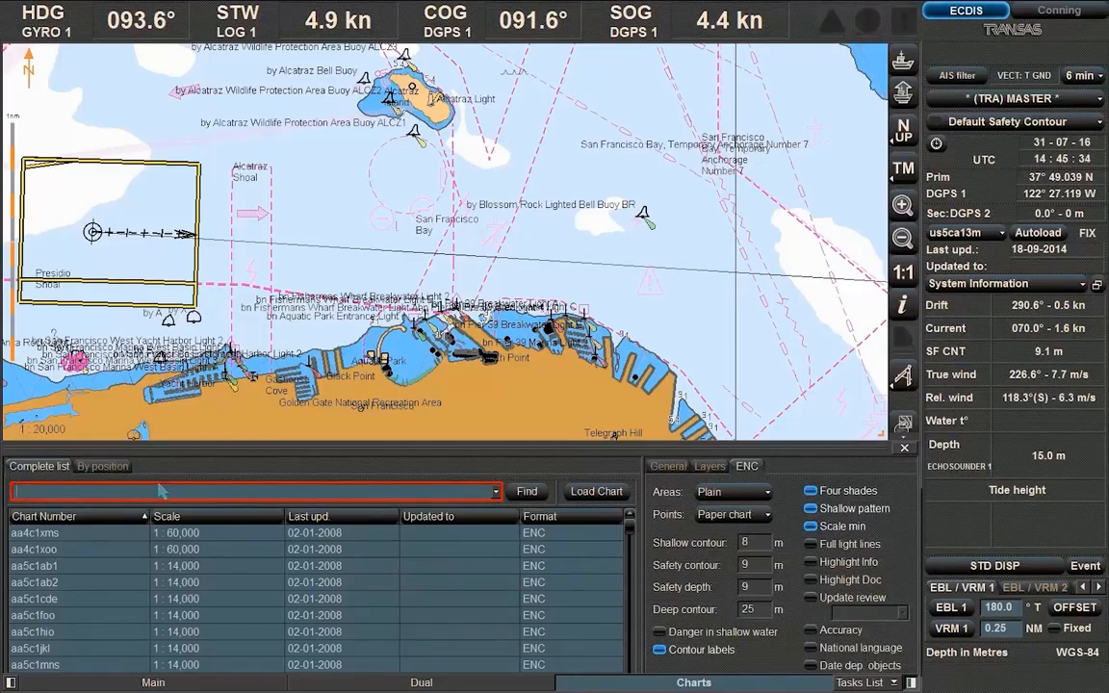
text(us5ca11m)
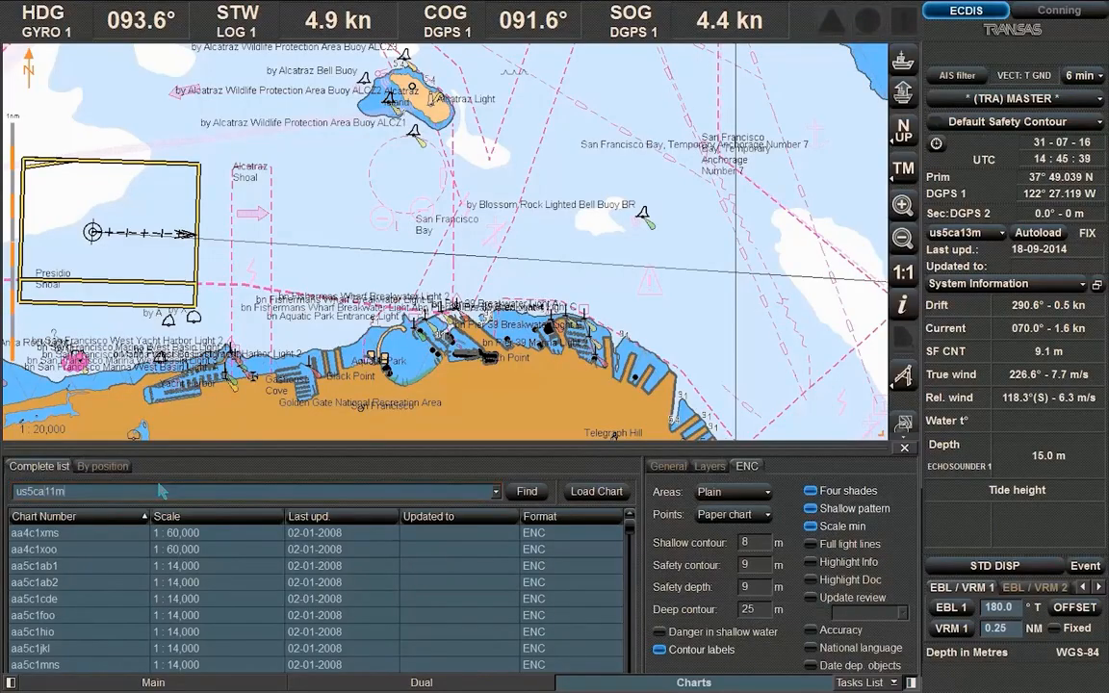
key(Tab)
click(520, 495)
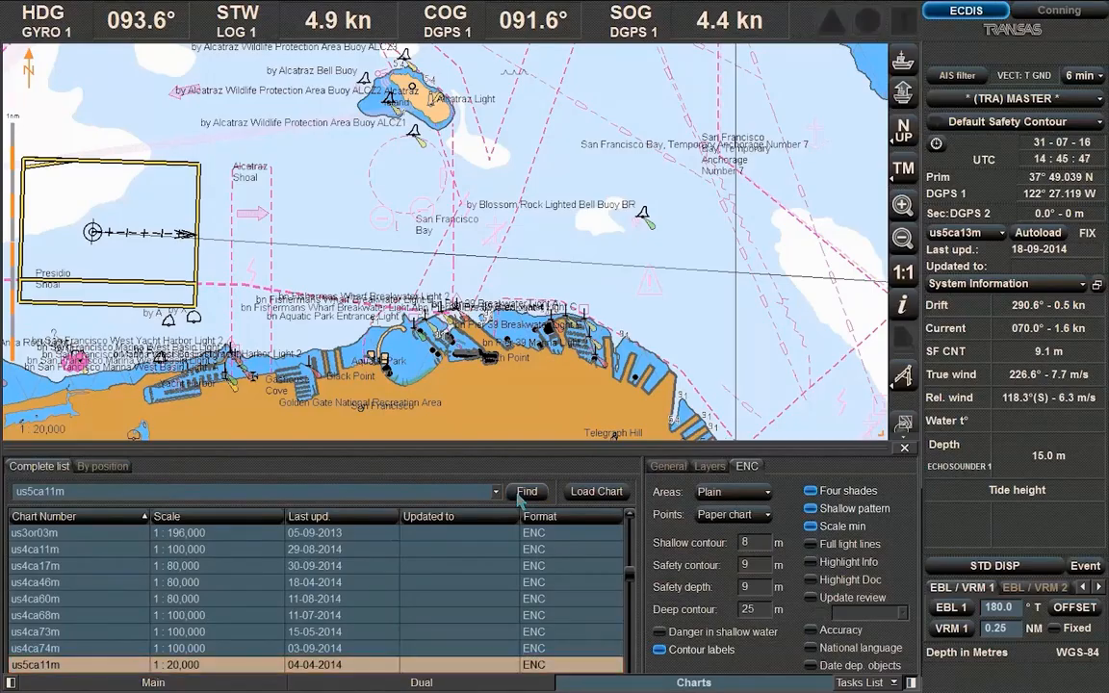
click(596, 492)
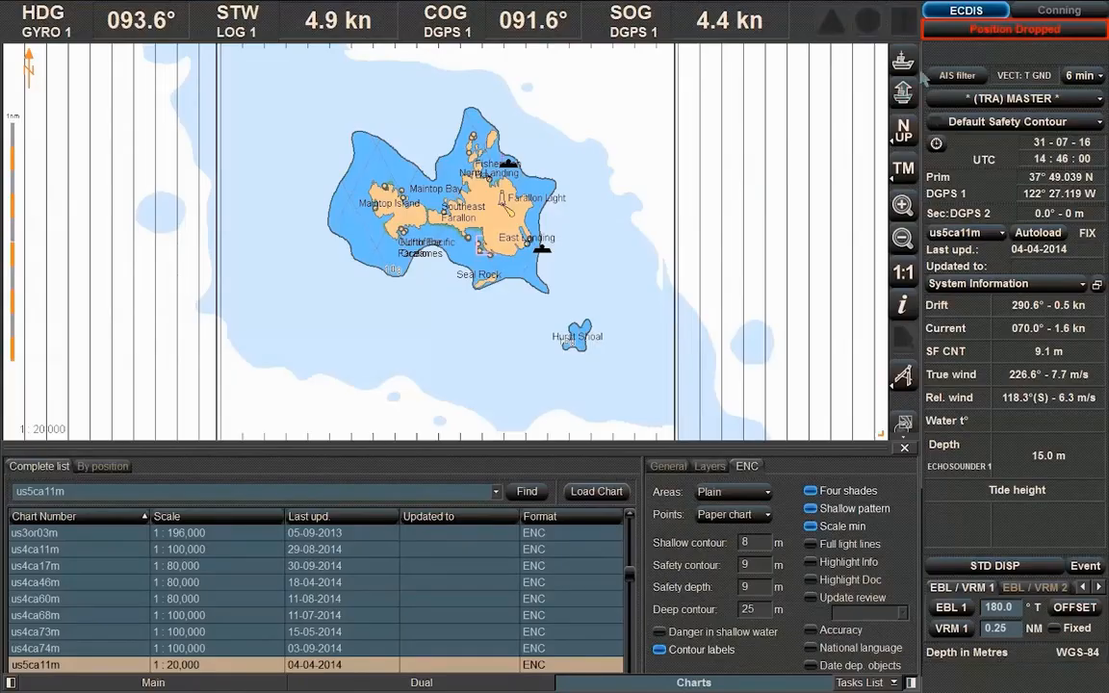
click(957, 35)
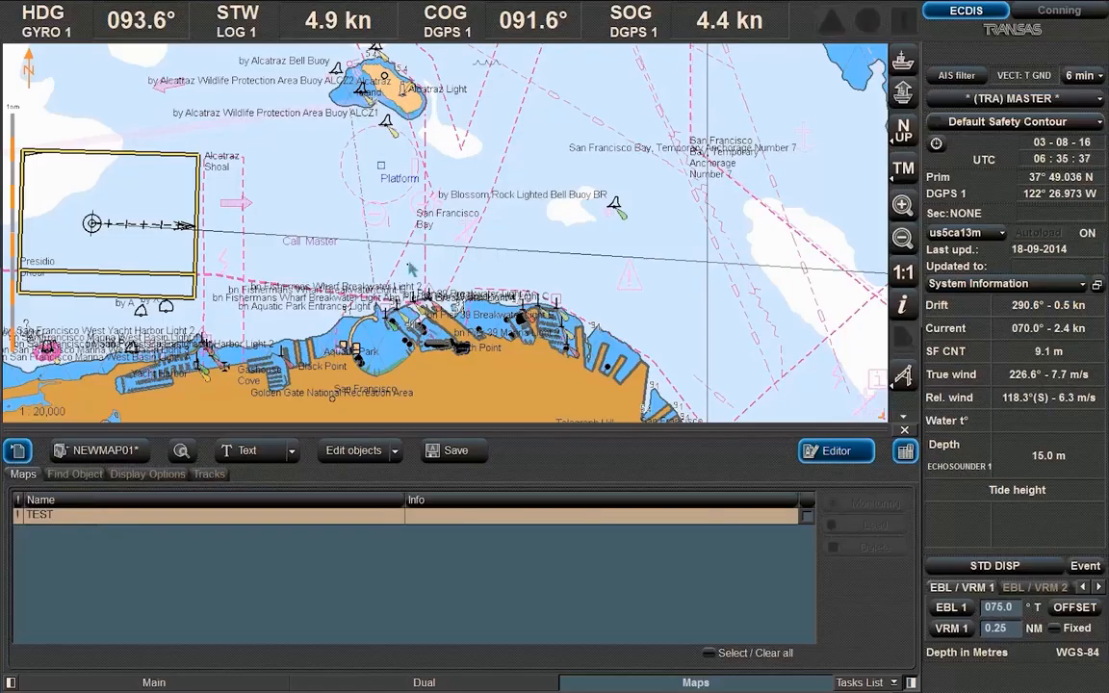
Add a 15 m depth sounding to the user map east of Blossom Rock
click(292, 453)
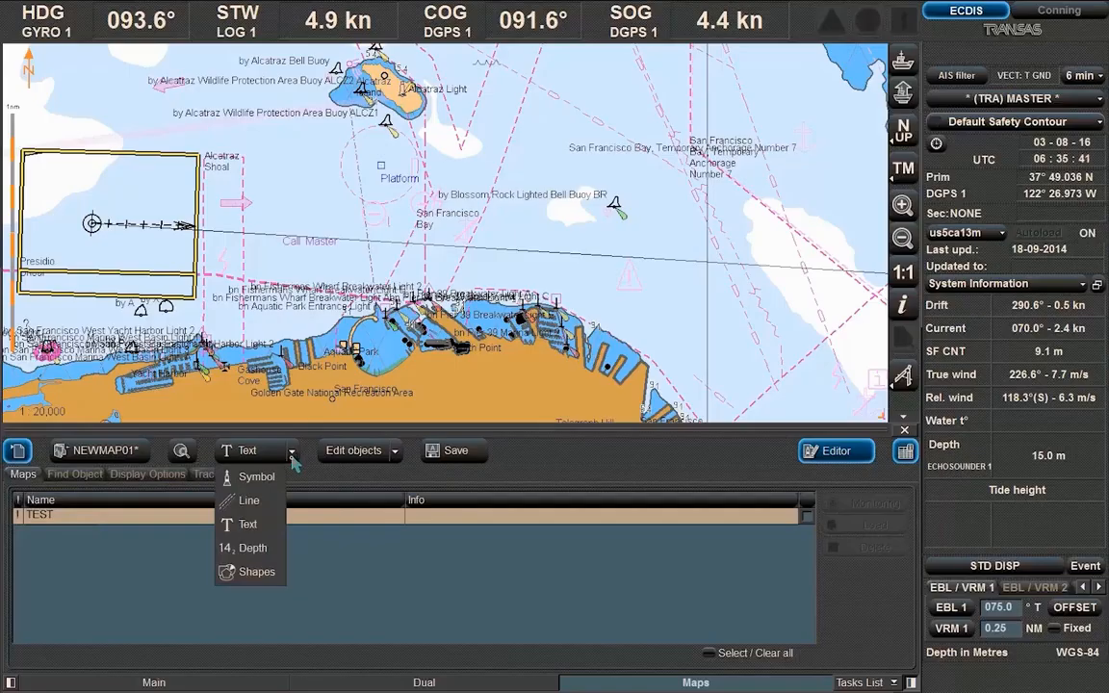
click(247, 547)
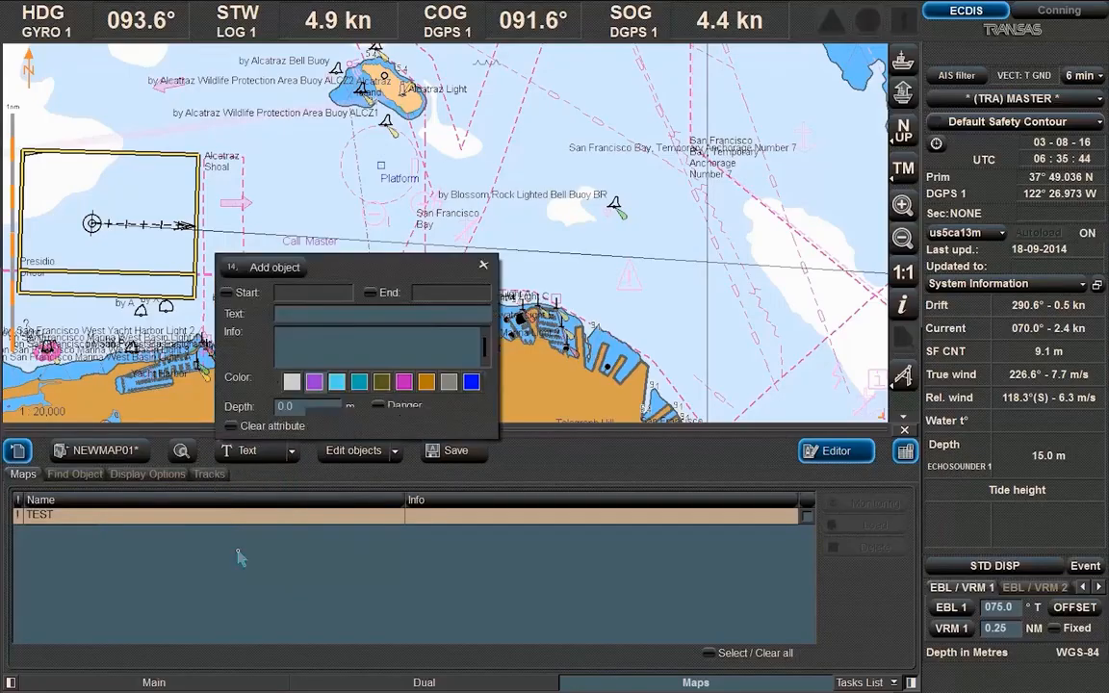
click(287, 409)
text(15)
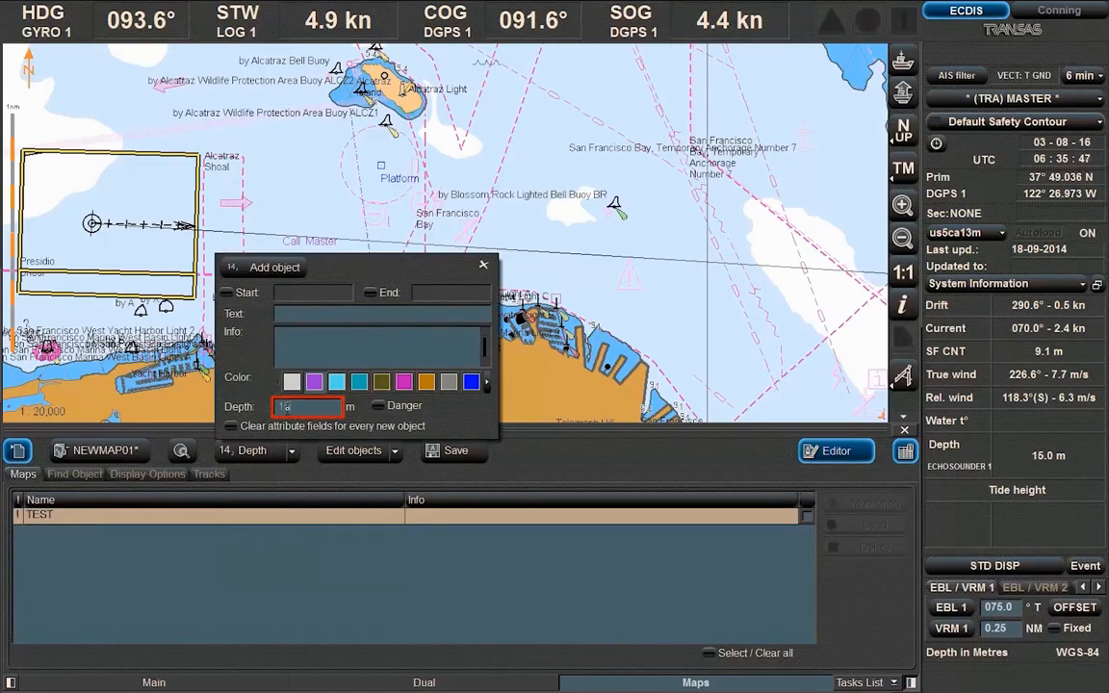
key(Return)
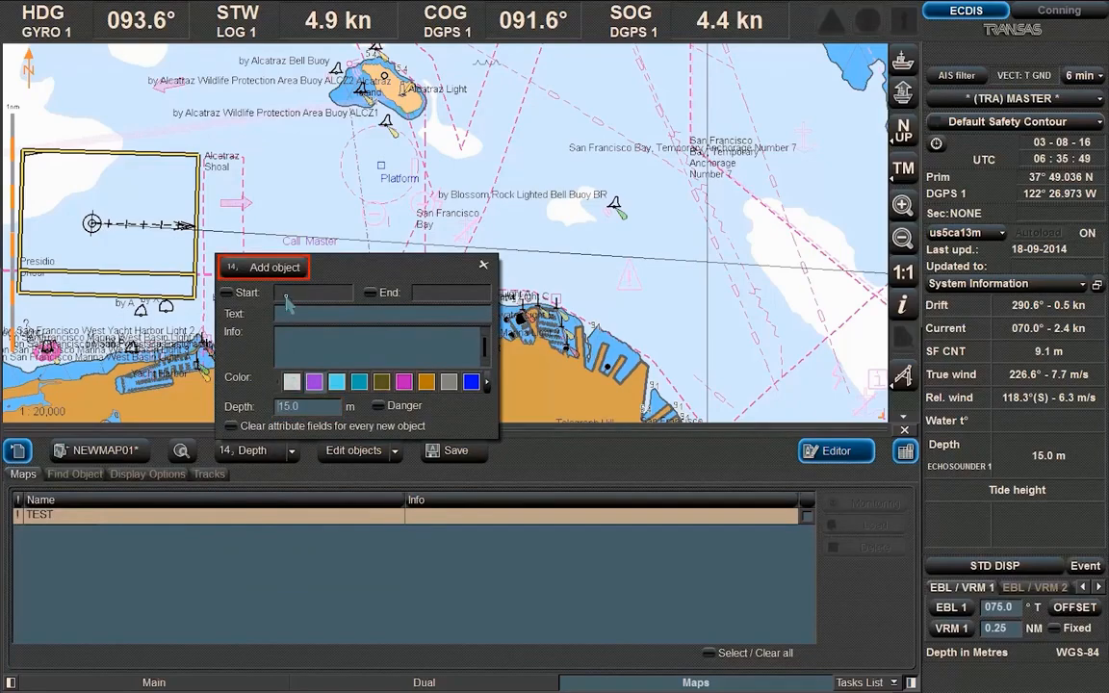
click(287, 269)
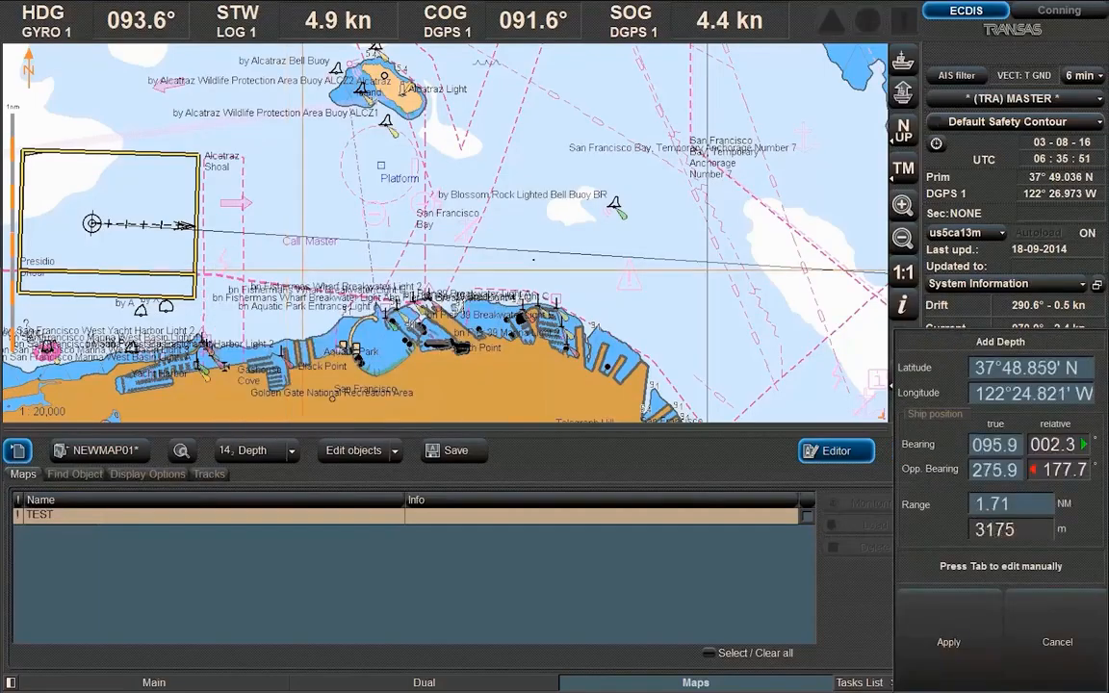
click(688, 218)
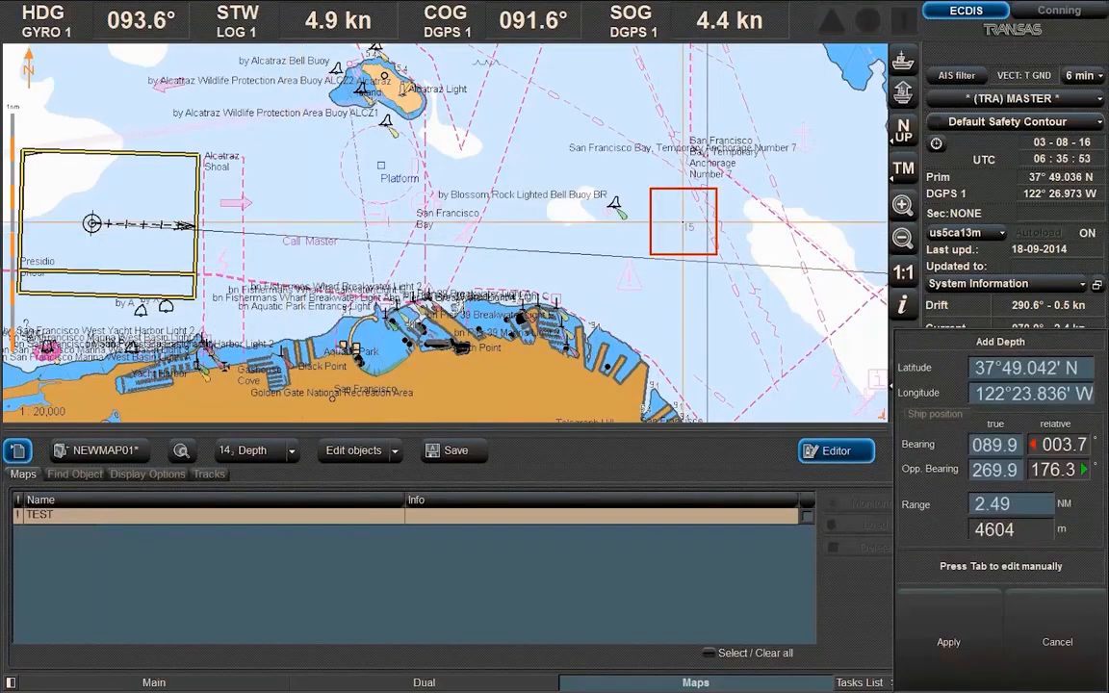
right_click(707, 305)
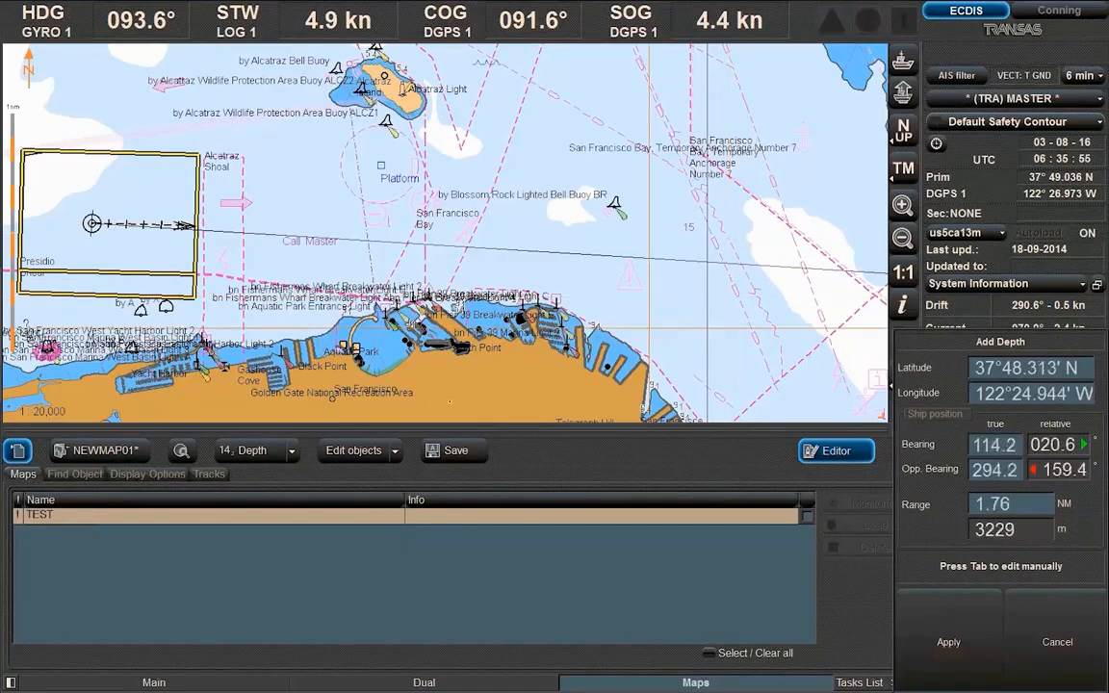
click(290, 450)
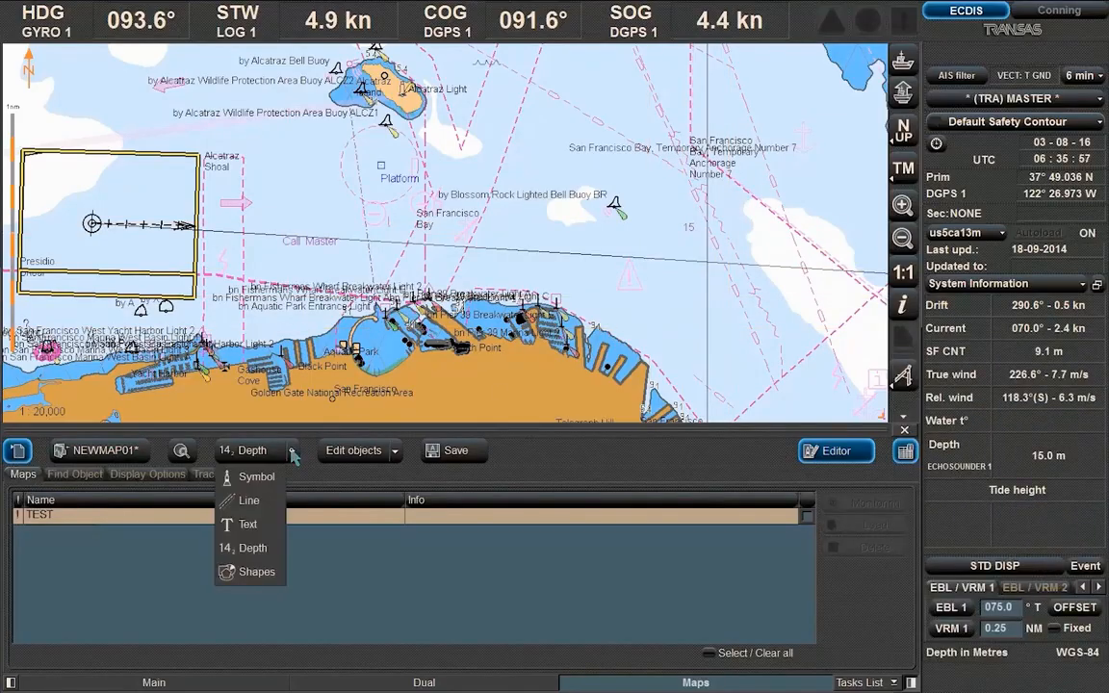
Draw a small circle shape in the bay beside the 15 m sounding
click(253, 571)
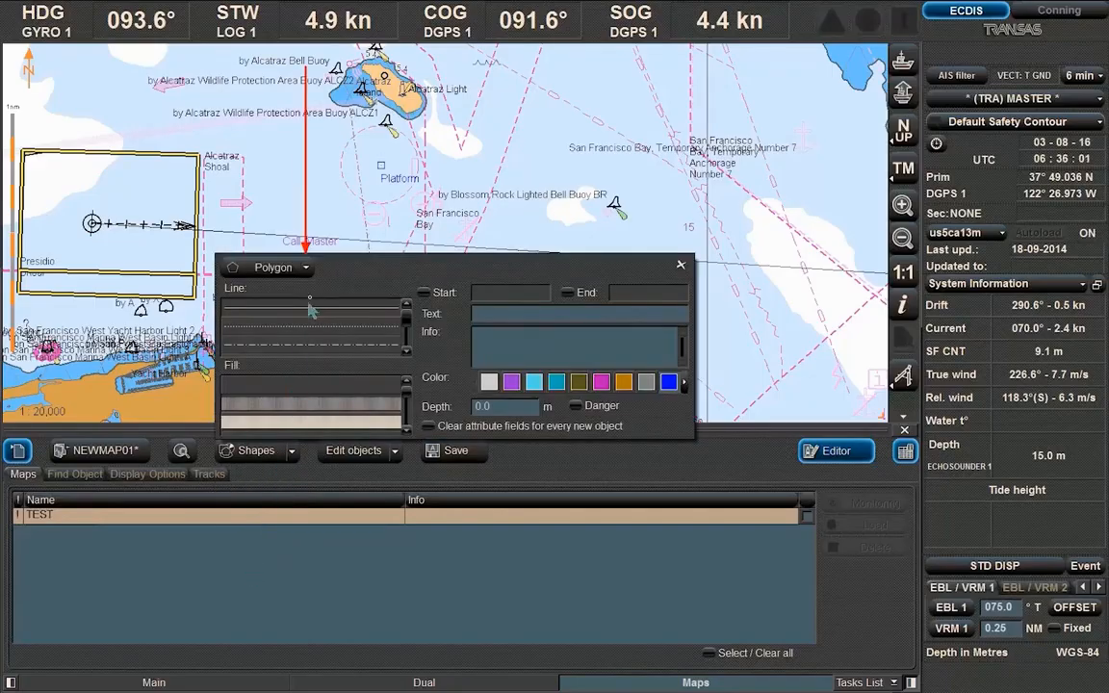
click(307, 267)
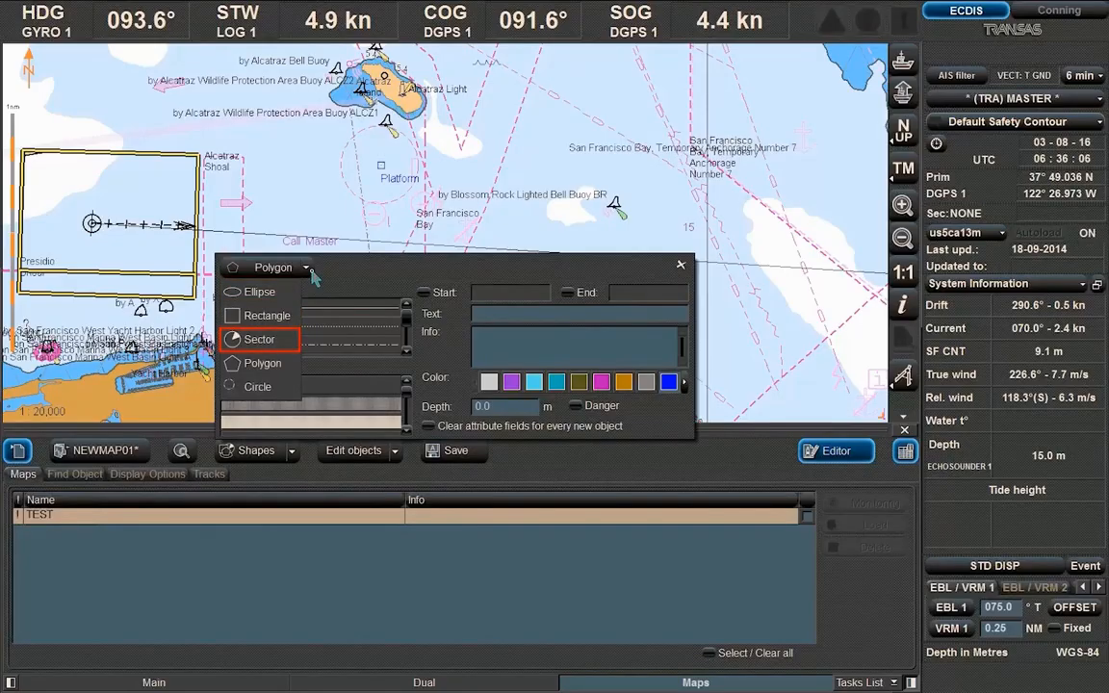
click(273, 389)
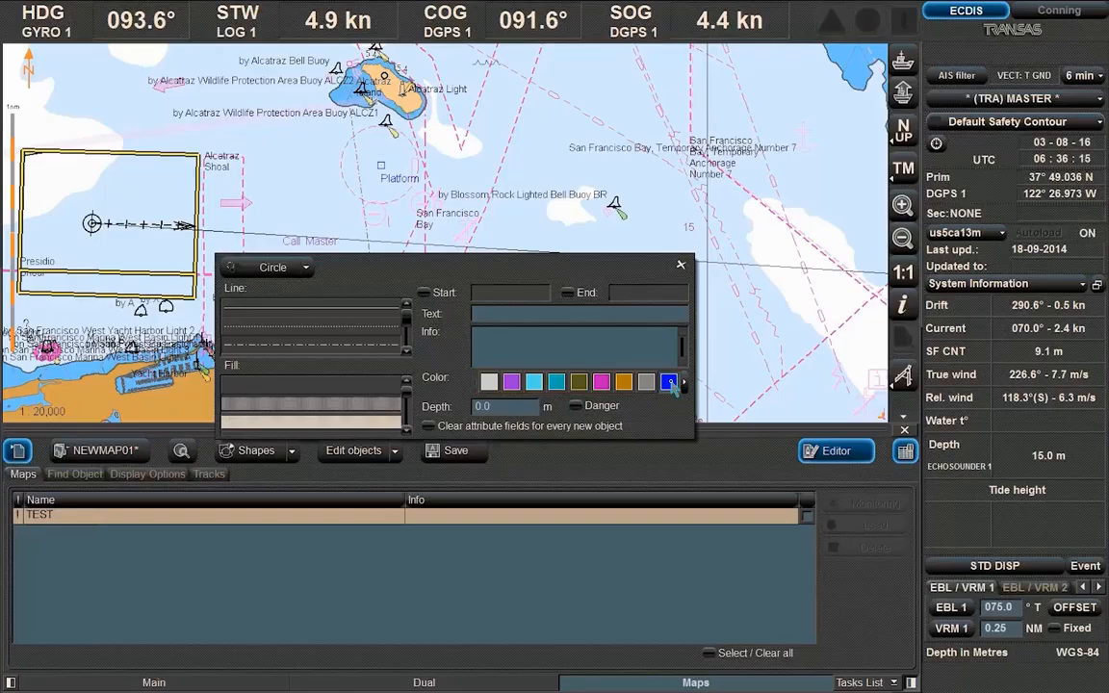
click(270, 267)
click(624, 283)
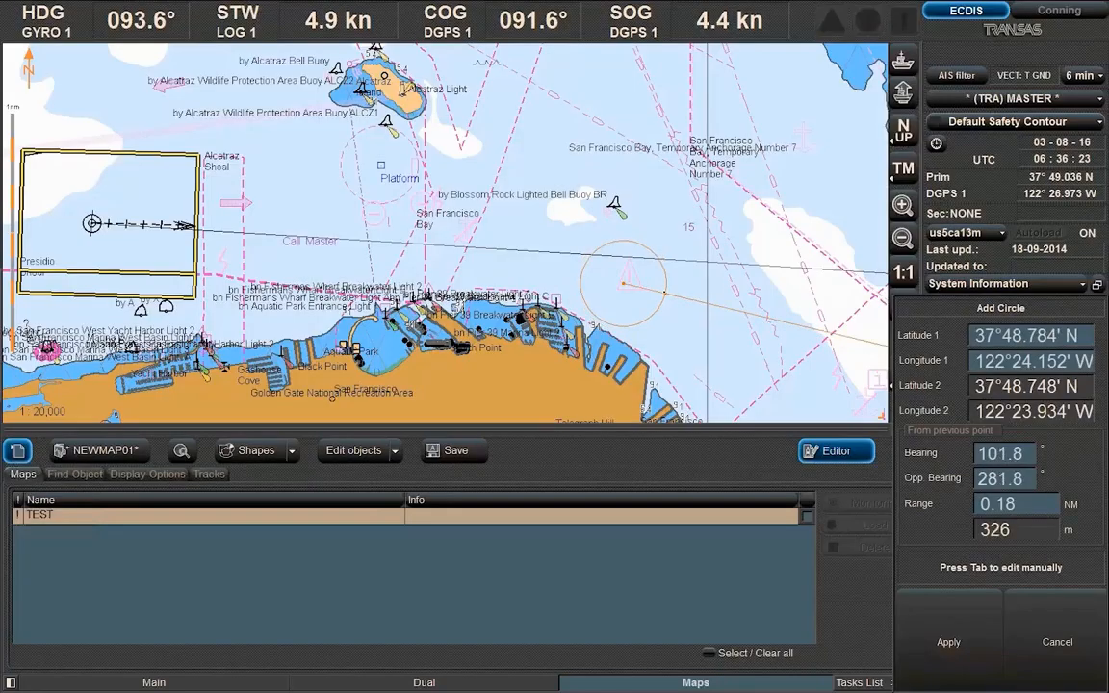
click(664, 292)
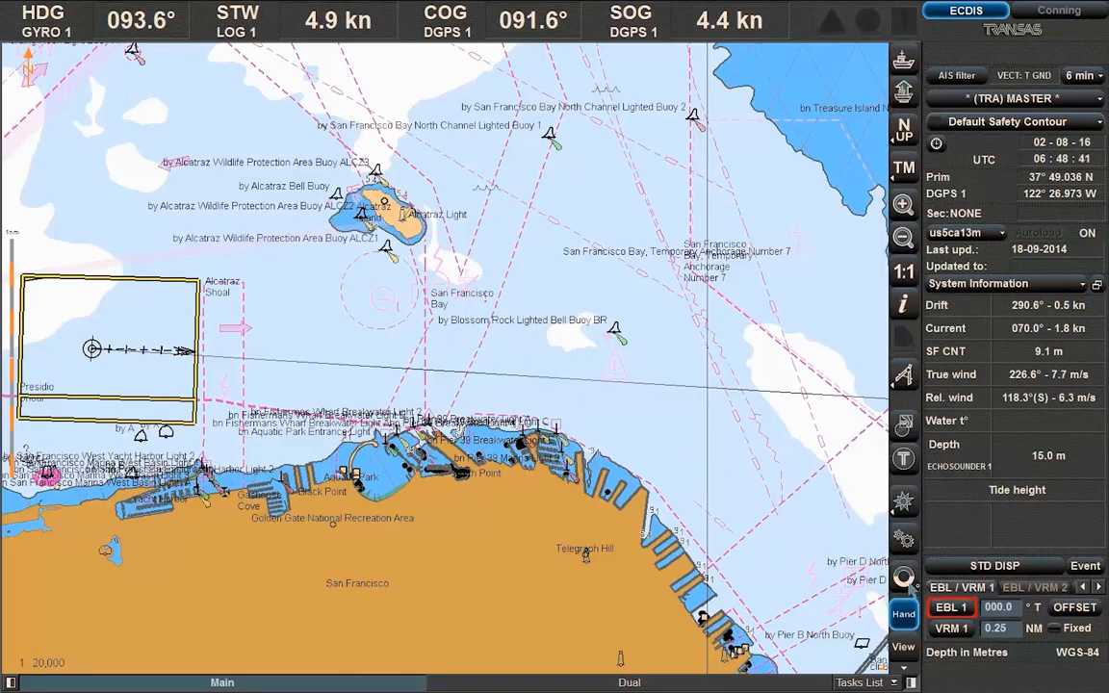
Show EBL 1 at a 075° bearing and switch on VRM 1 around own ship
click(965, 608)
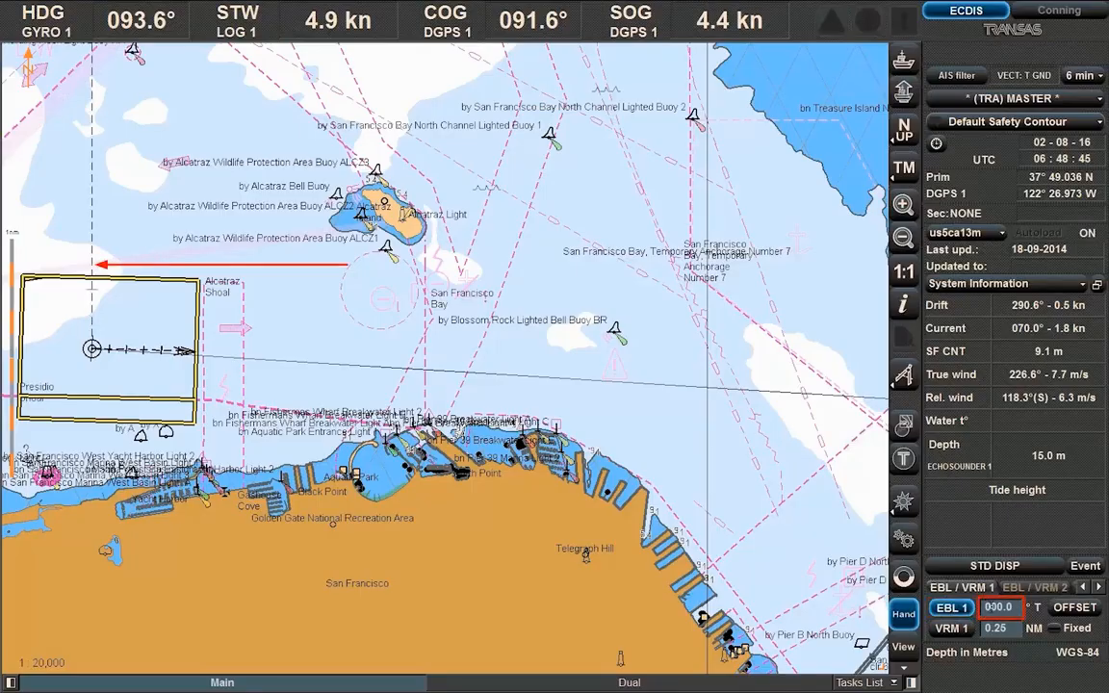
click(991, 607)
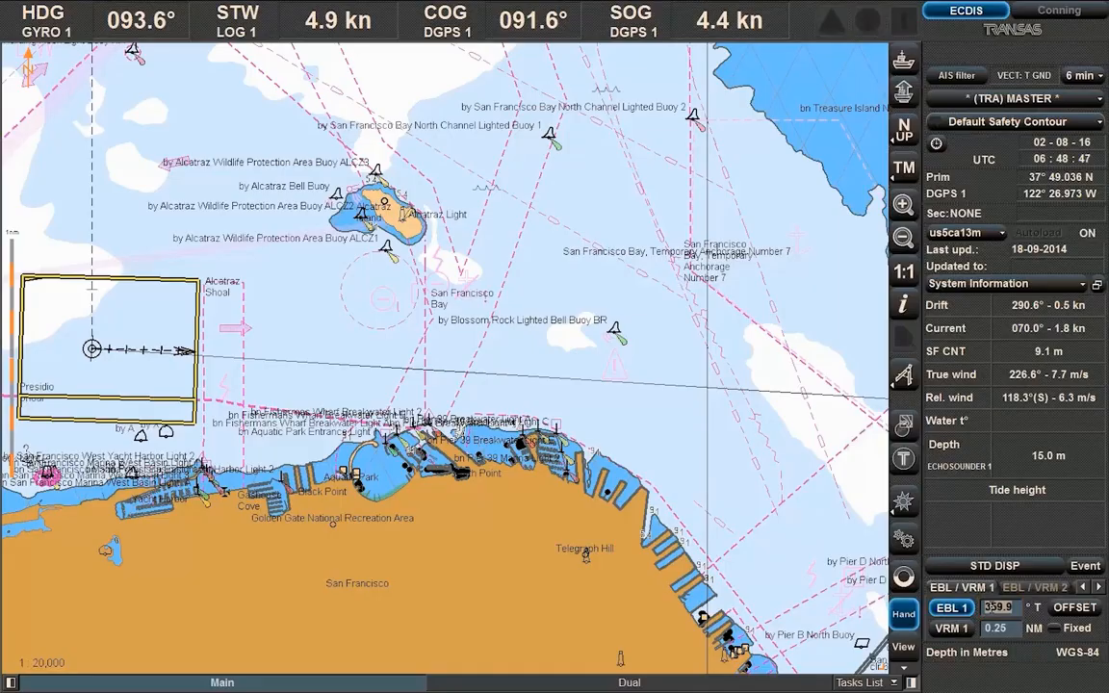
text(075)
key(Return)
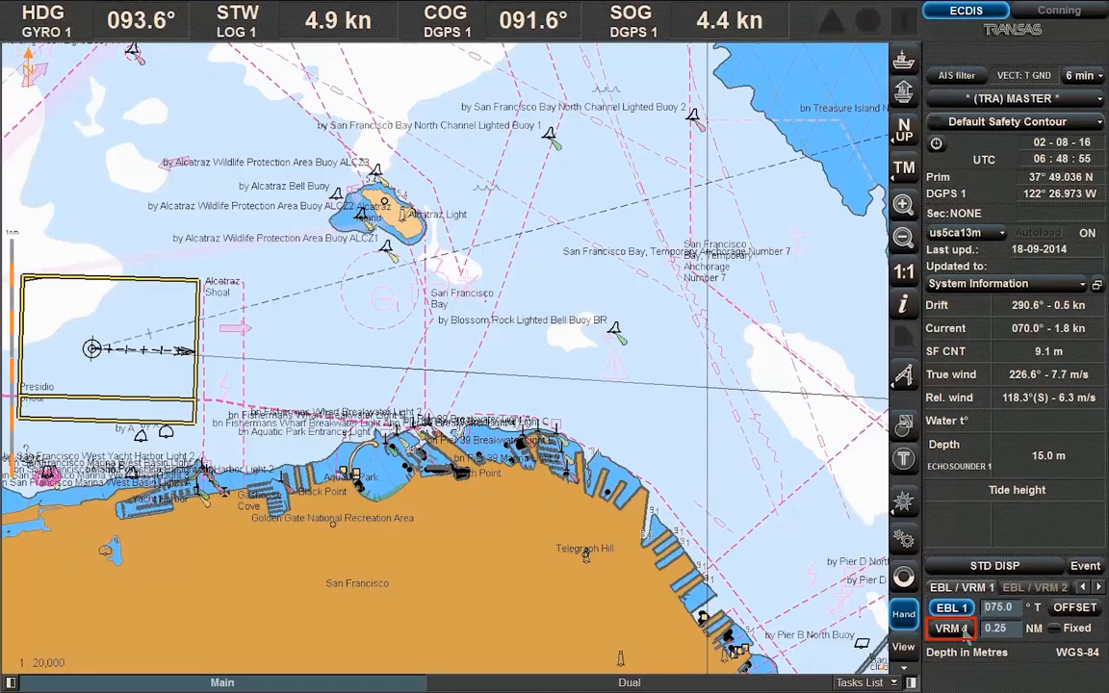
click(966, 630)
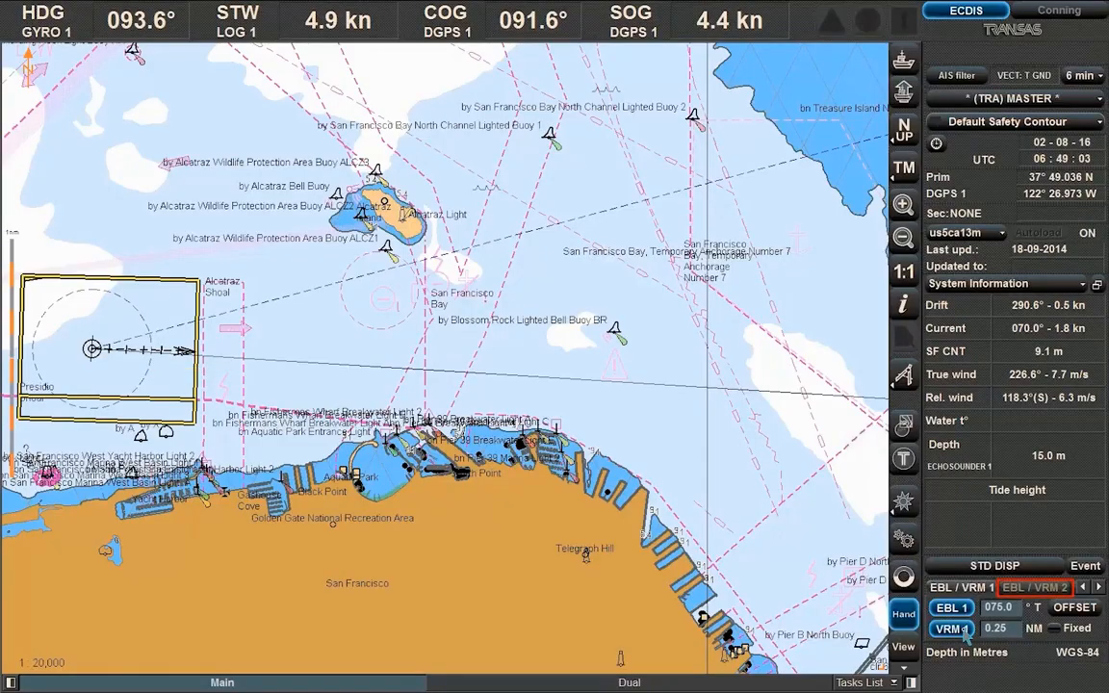
Switch on the second bearing line and range ring, EBL 2 and VRM 2
click(1037, 587)
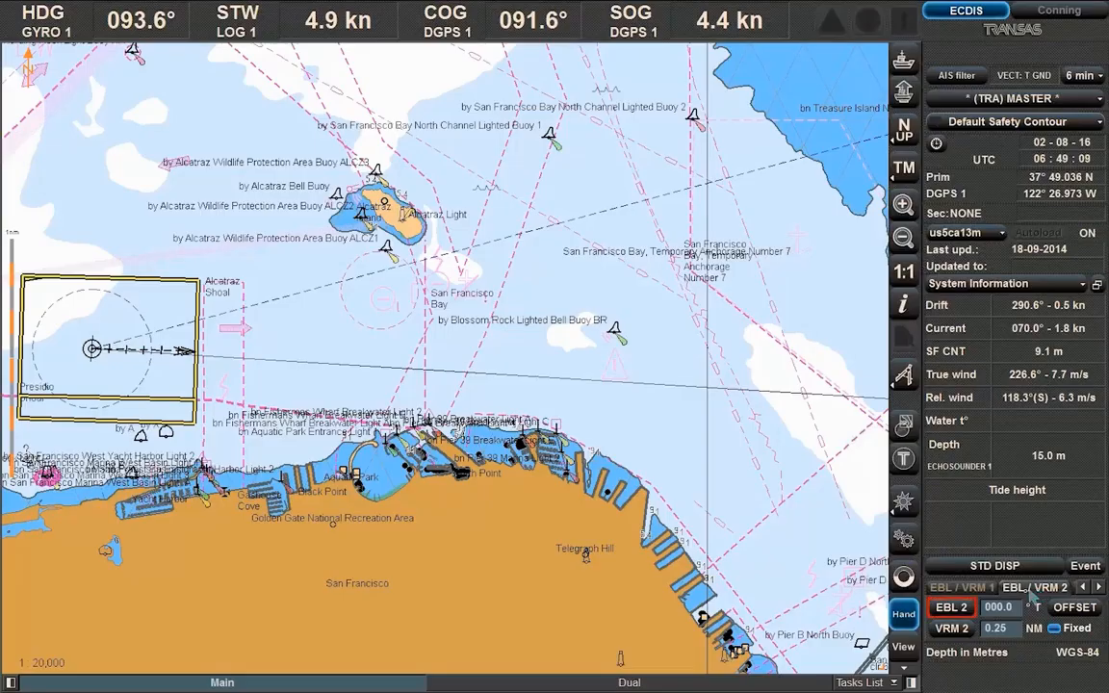
click(964, 608)
click(967, 629)
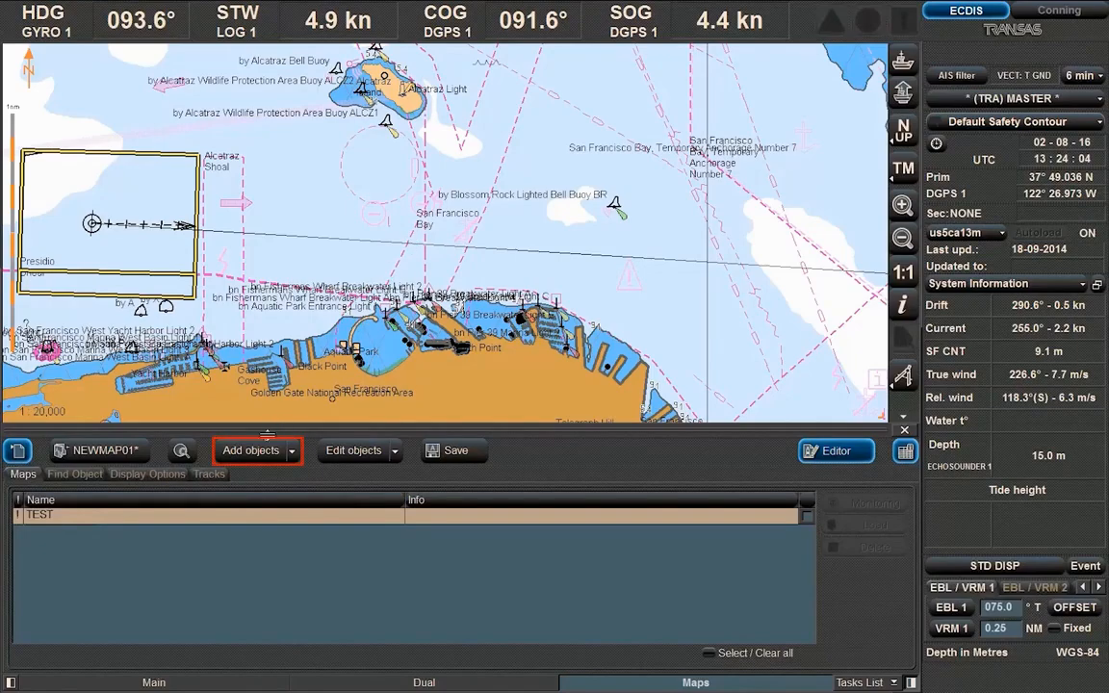
Start a new symbol object using the square symbol from Default_symbols_table
click(258, 452)
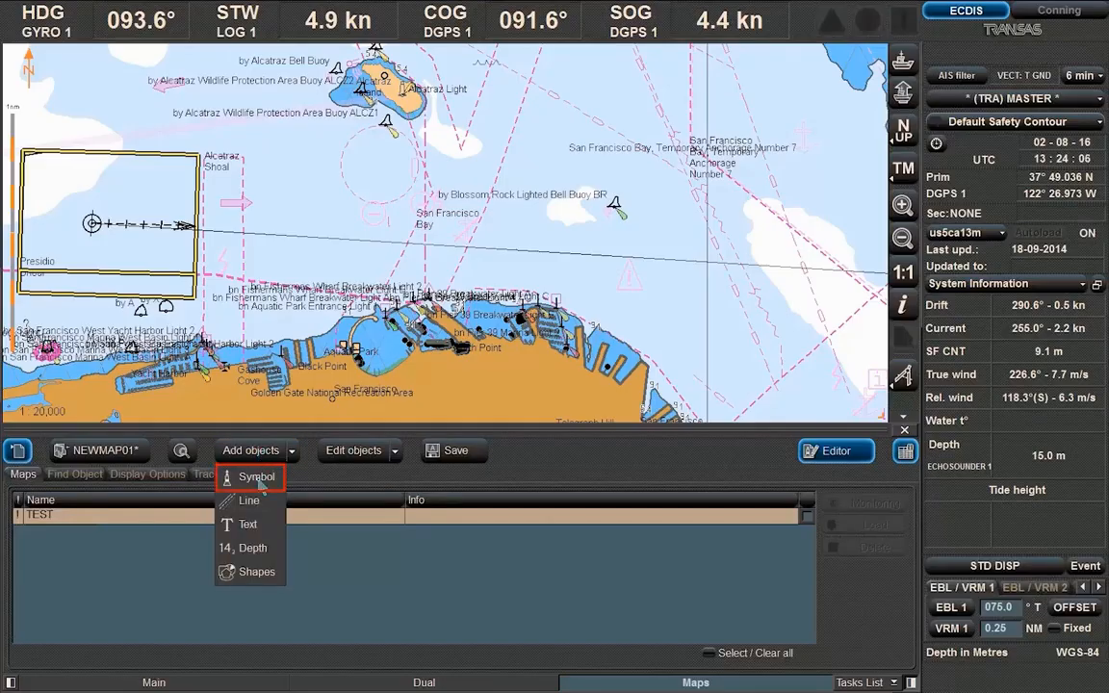
click(257, 478)
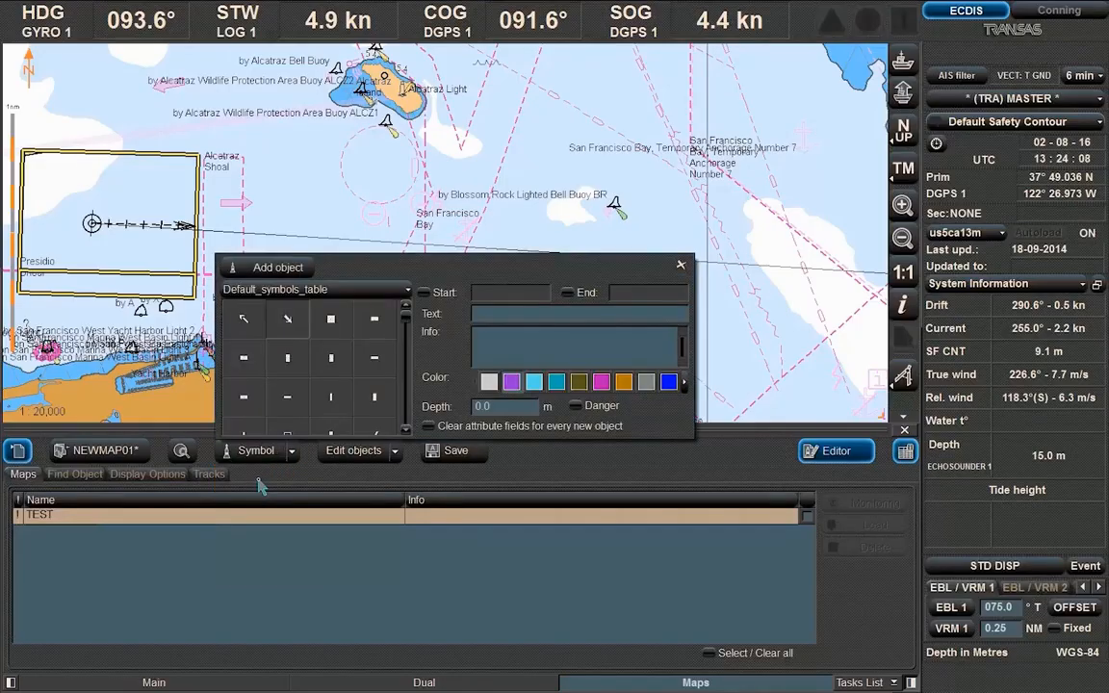
click(352, 291)
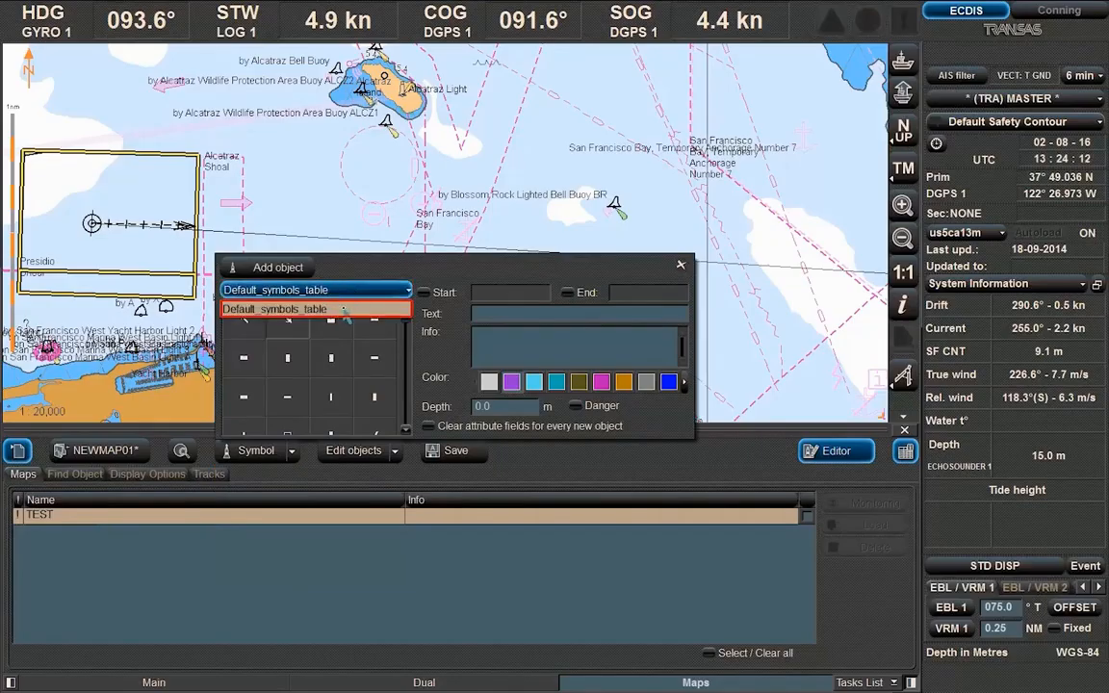
click(343, 309)
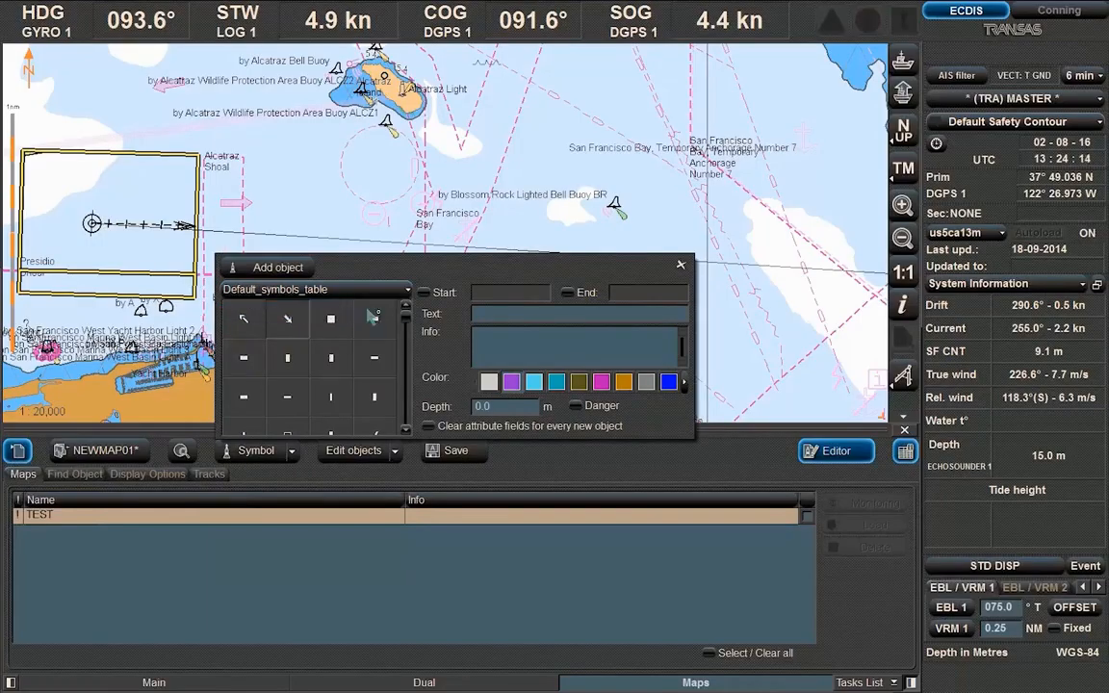
scroll(366, 317, down, 1)
click(289, 399)
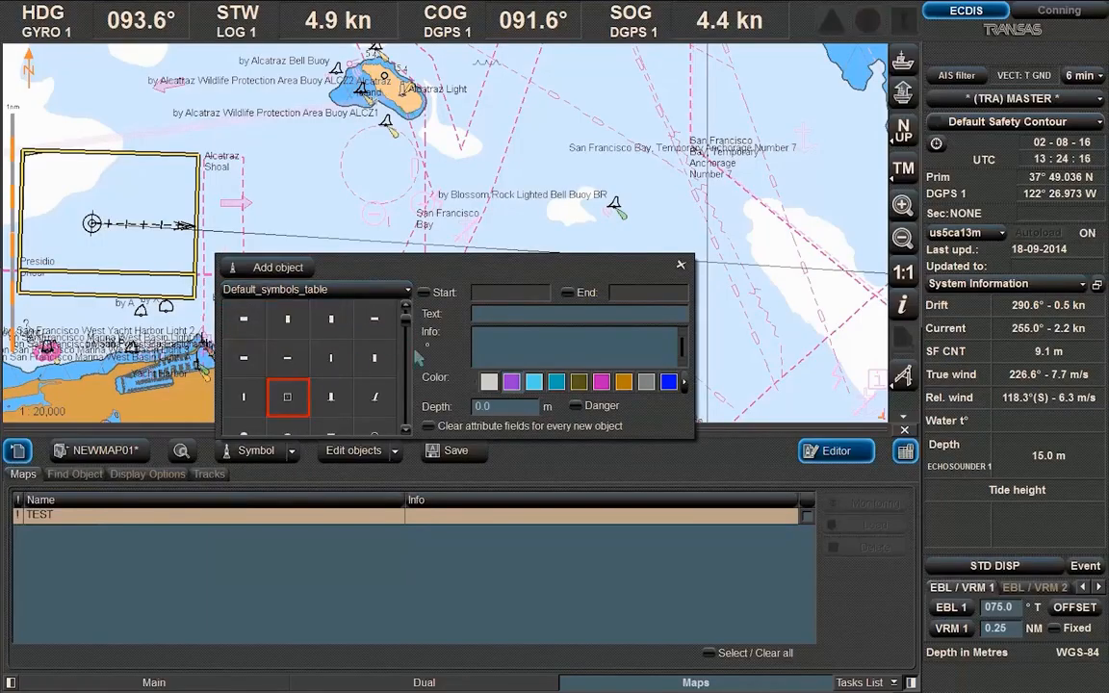
Label the symbol 'Platform', colour it blue, and enable its start and end times
click(500, 315)
text(Platform)
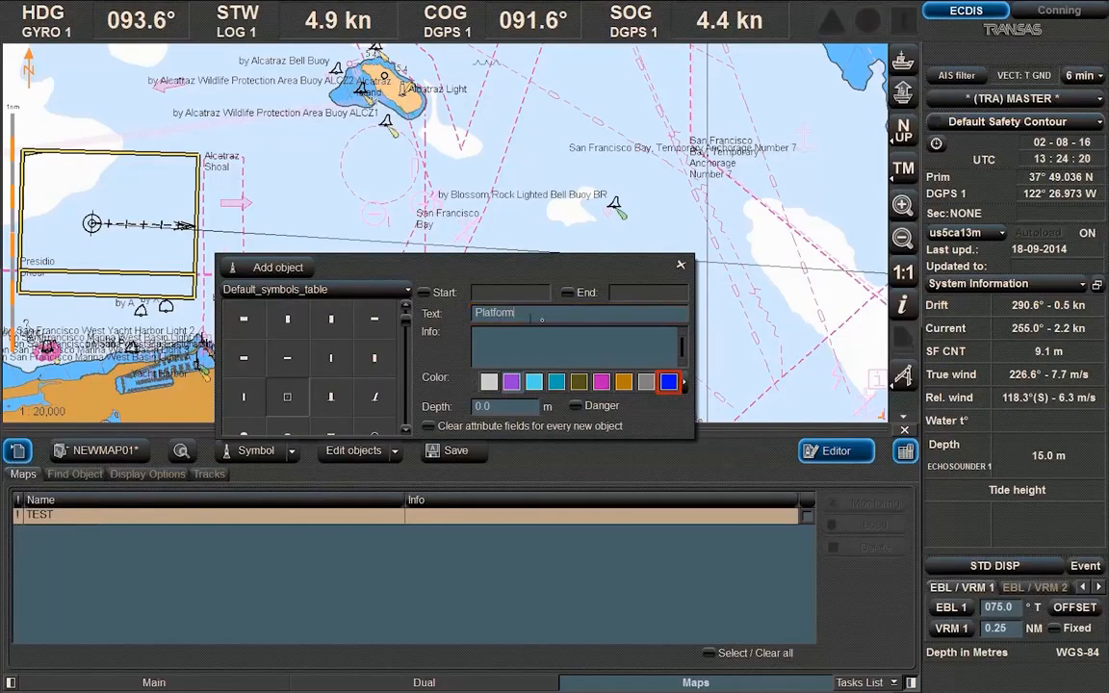
click(670, 384)
click(424, 292)
click(568, 292)
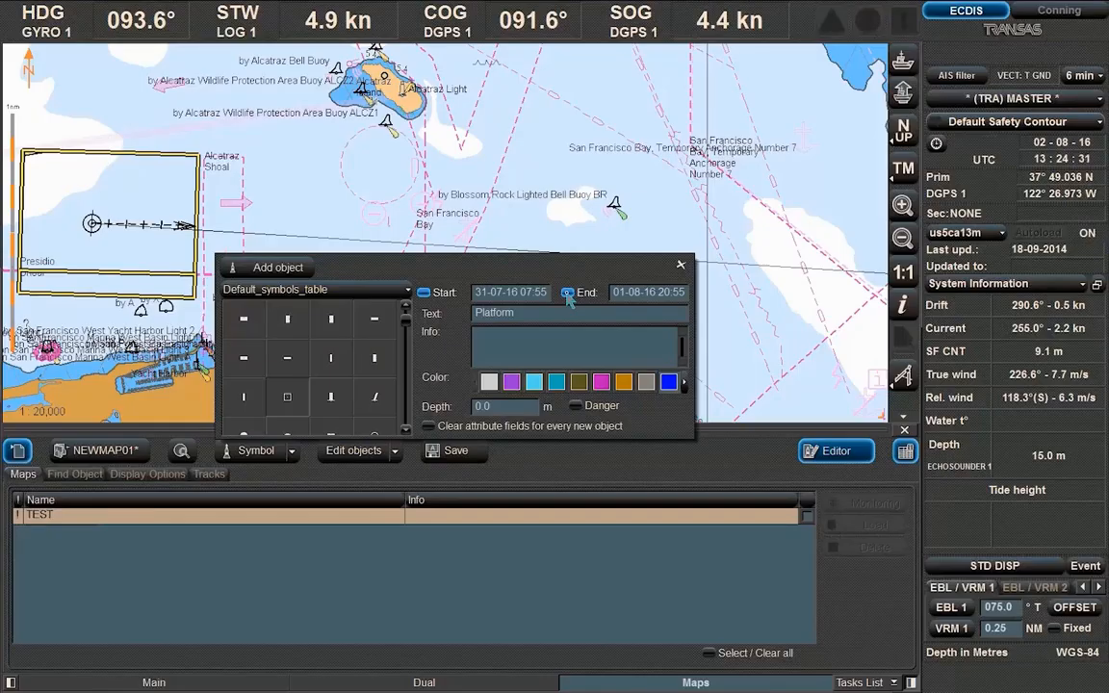
Change the Platform object's end time to 01-08-16 21:55
click(569, 292)
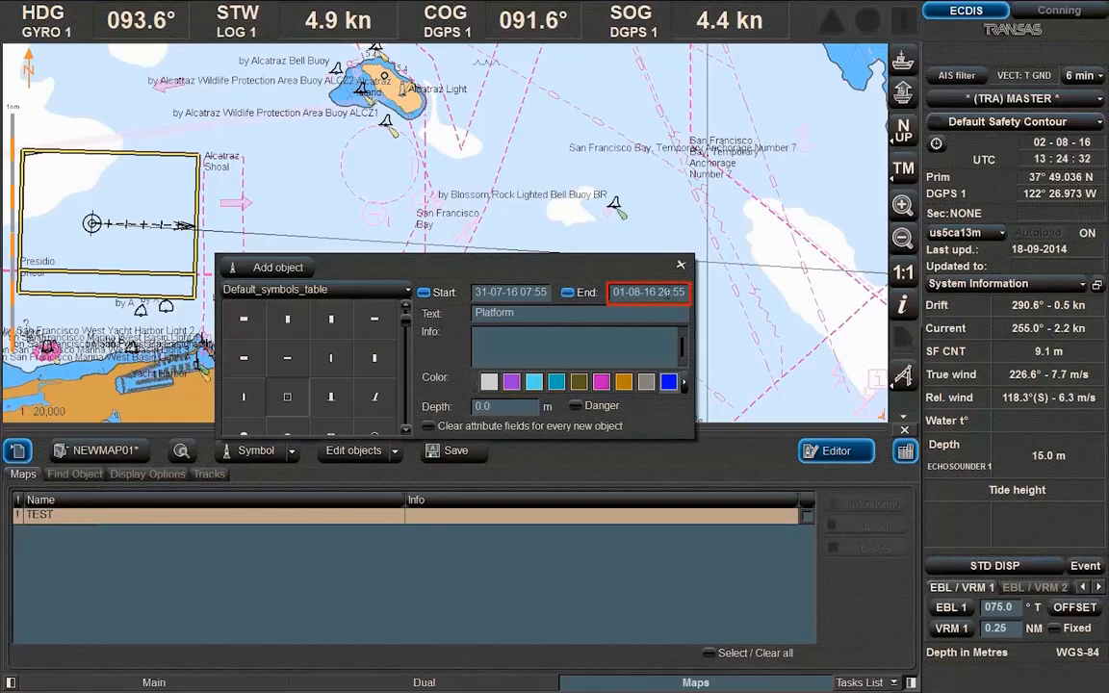
click(663, 292)
click(664, 291)
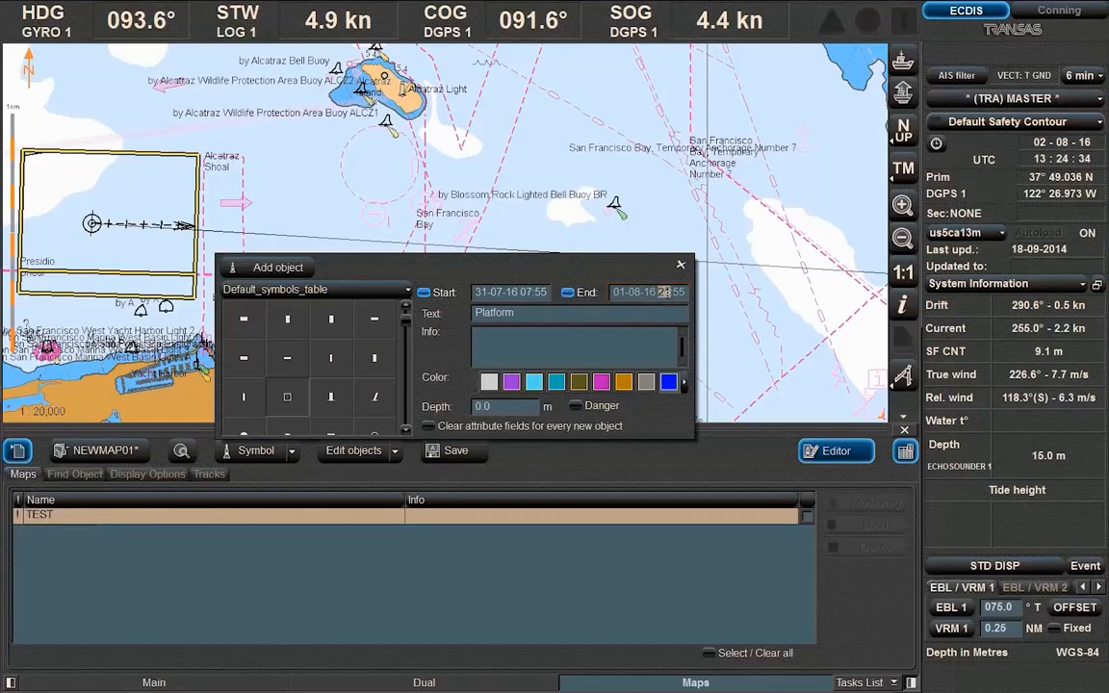
click(664, 292)
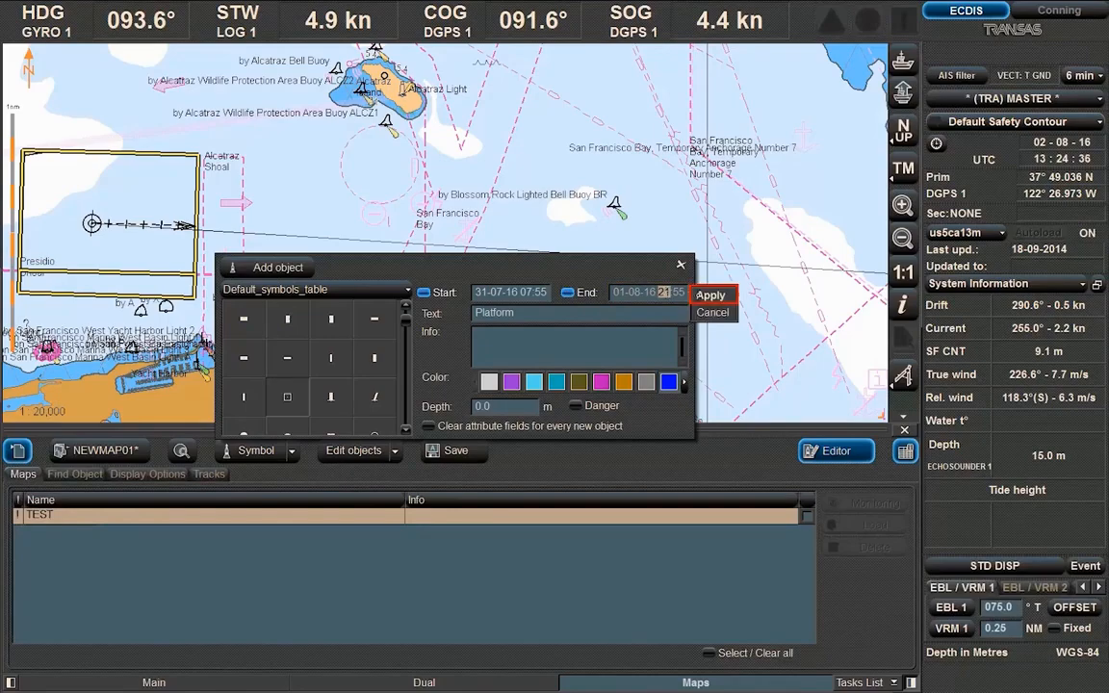
click(710, 296)
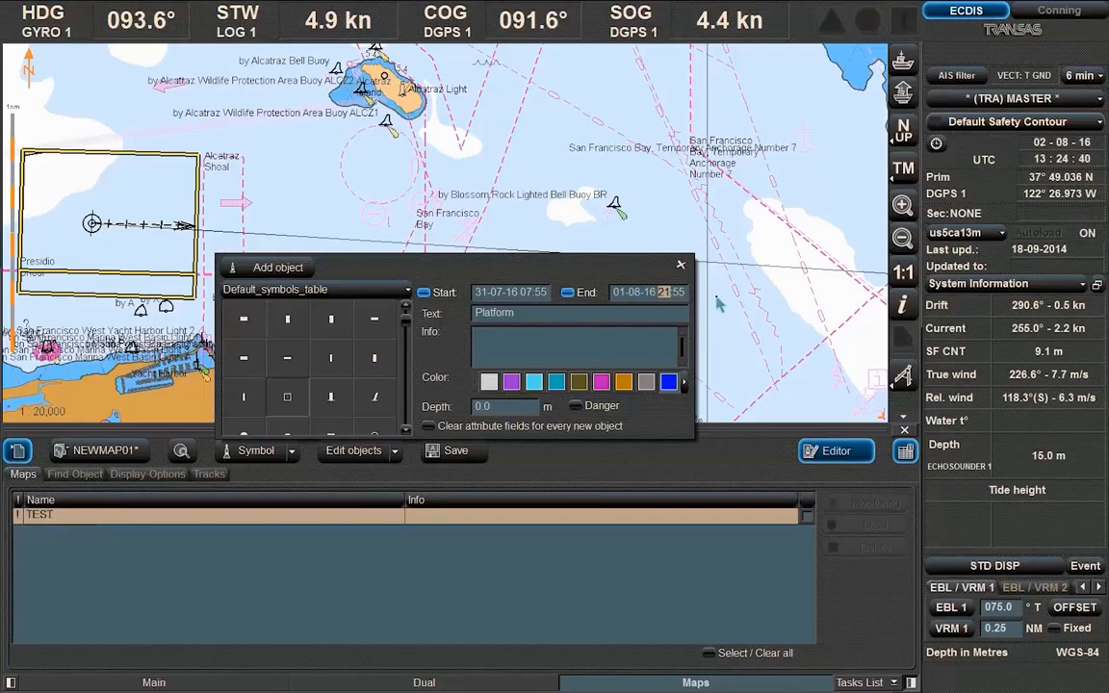
Flag the Platform as a danger, tick 'Clear attribute fields for every new object', and add it
click(575, 406)
click(428, 427)
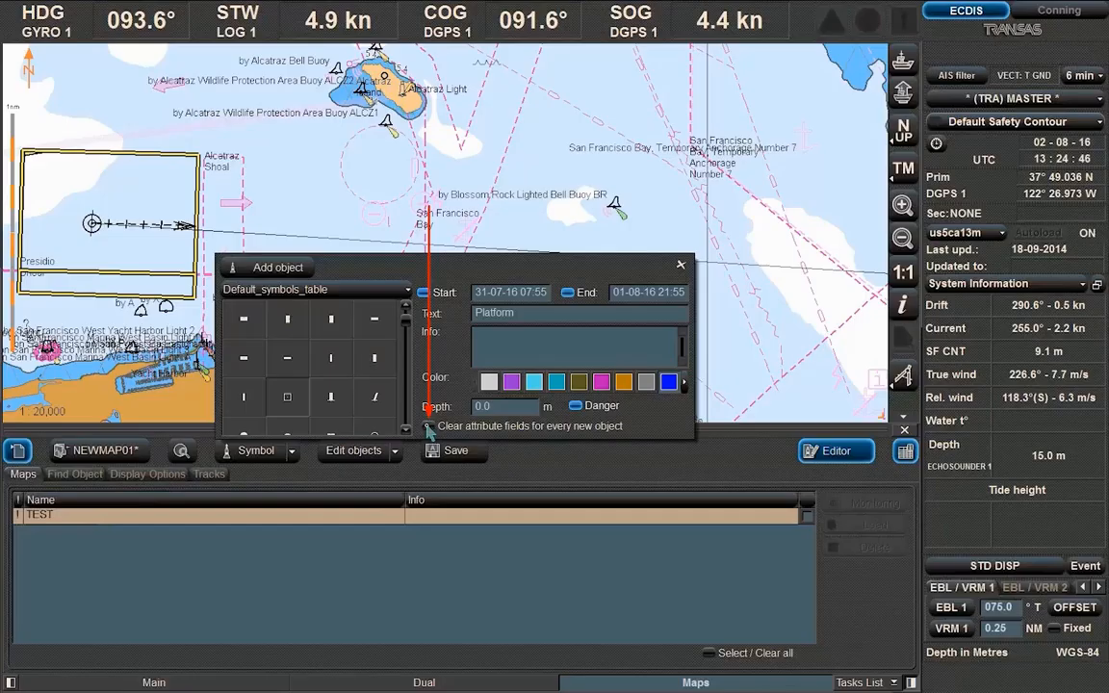
click(427, 427)
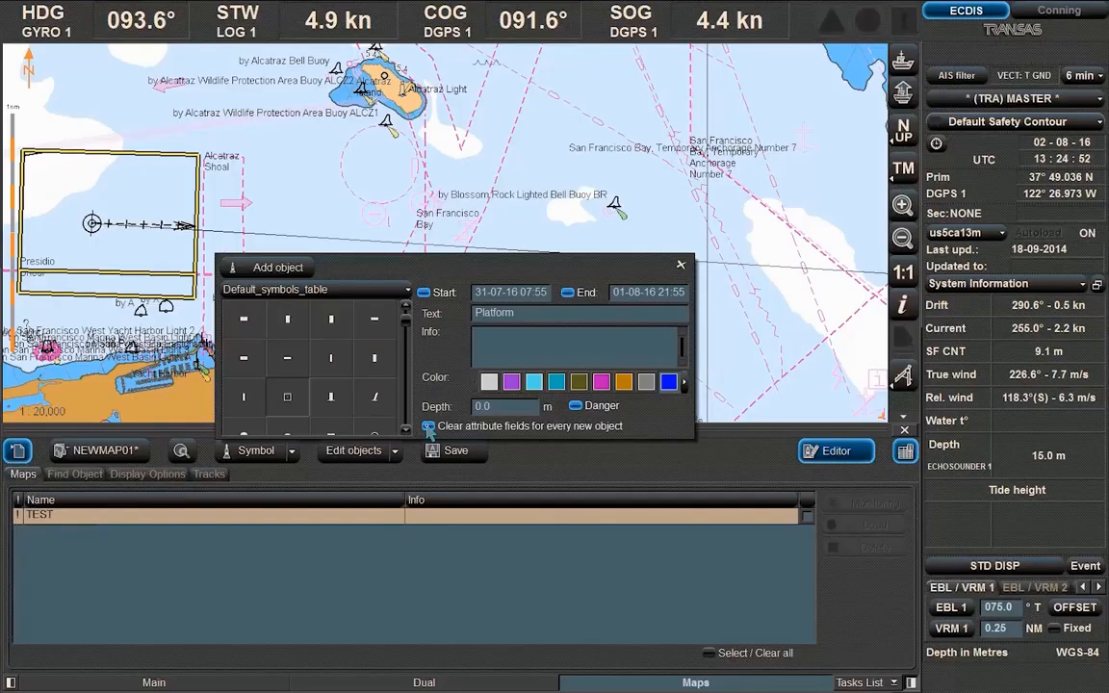
click(236, 267)
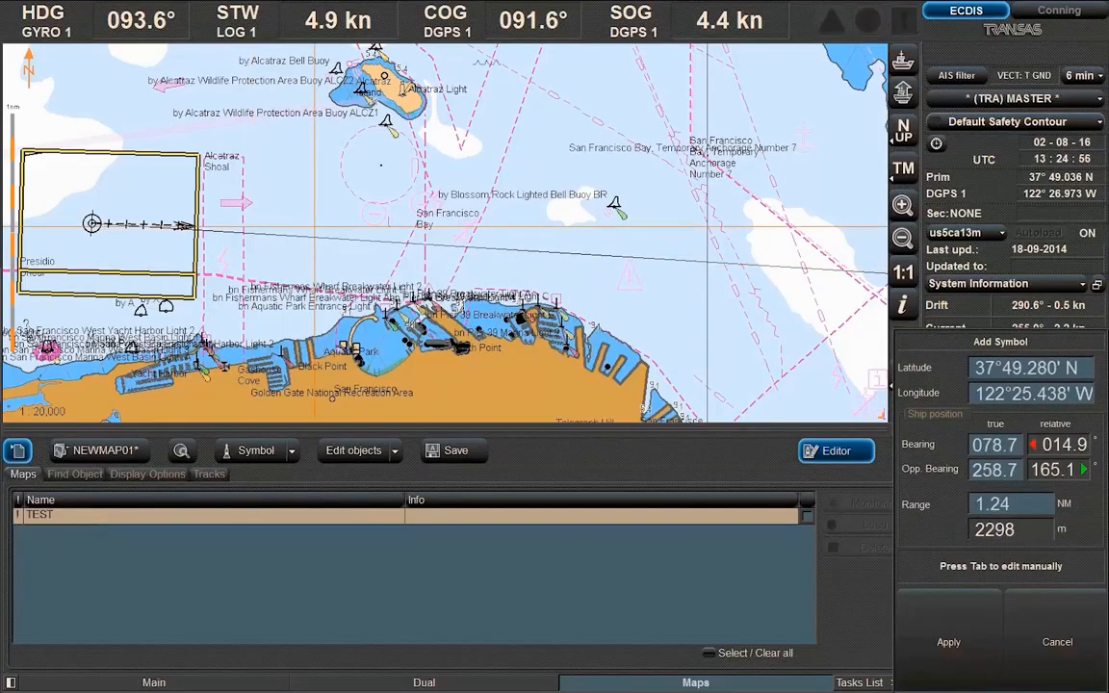
Drop the Platform symbol north of Blossom Rock at 37°49.222' N, 122°24.891' W, then stop adding symbols
click(383, 165)
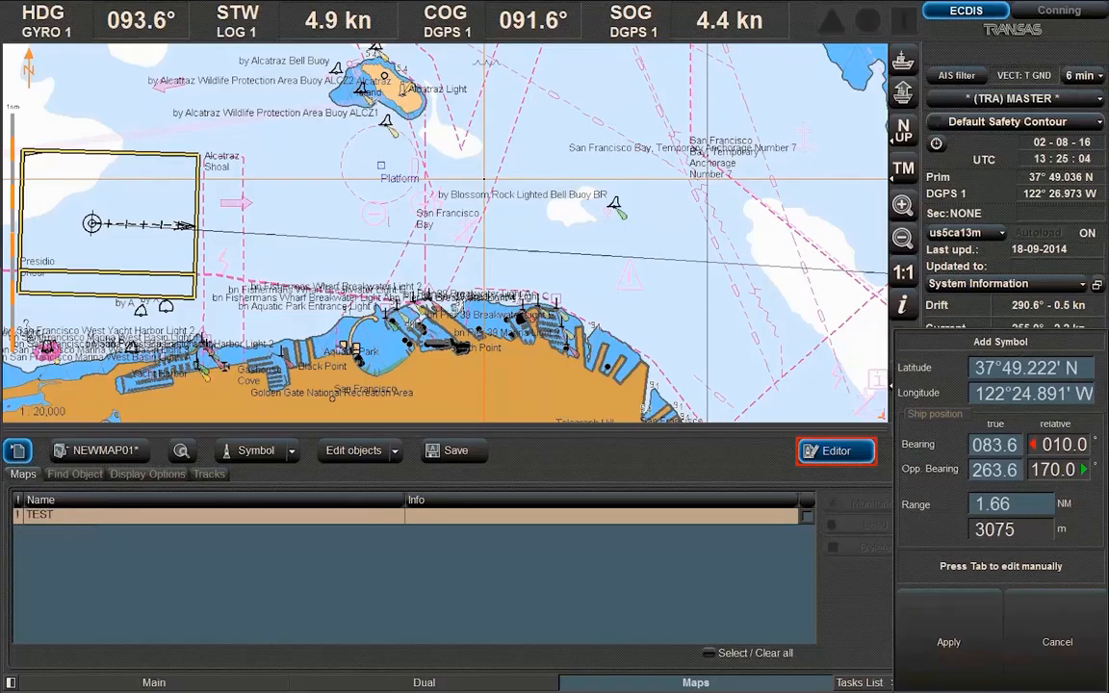
key(Tab)
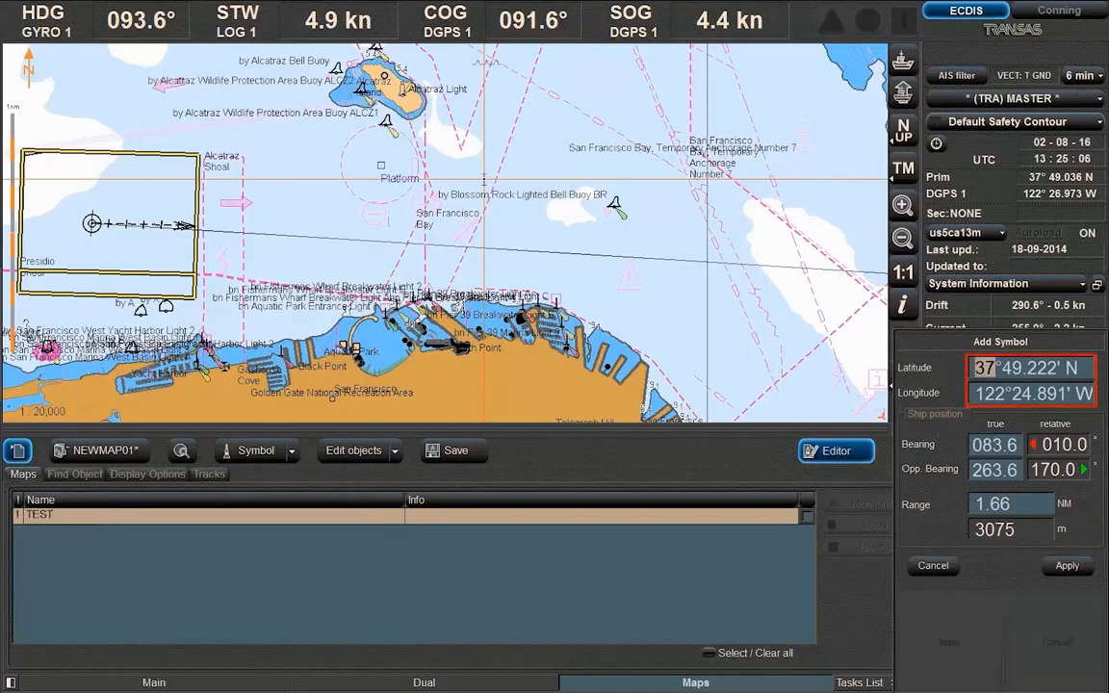
key(Tab)
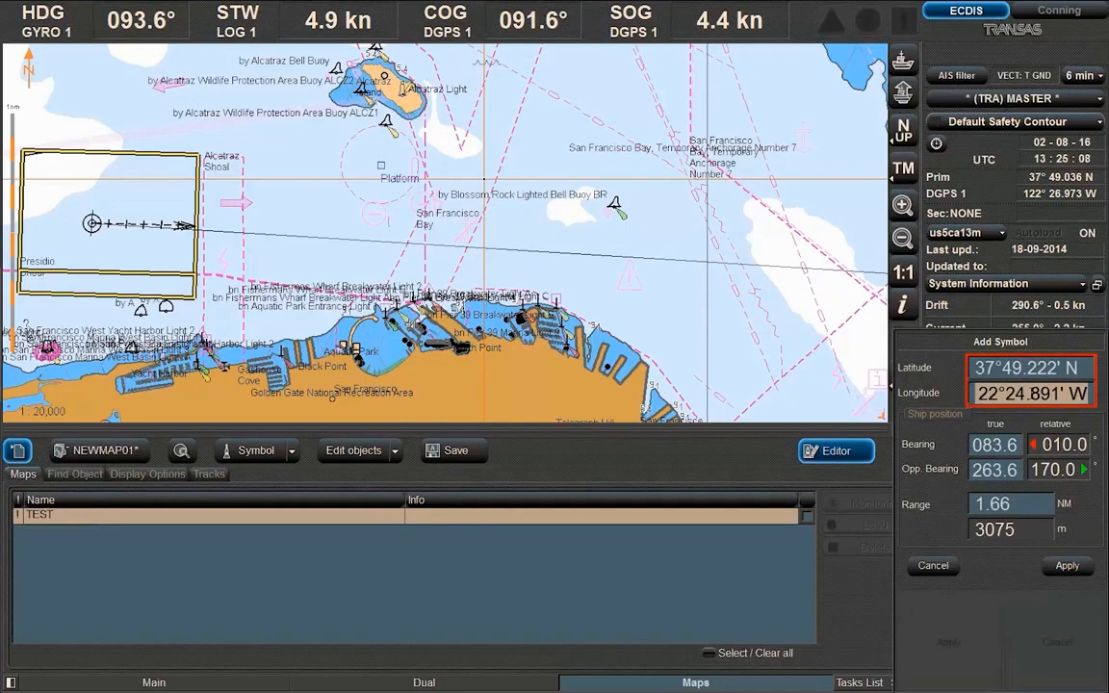
right_click(484, 179)
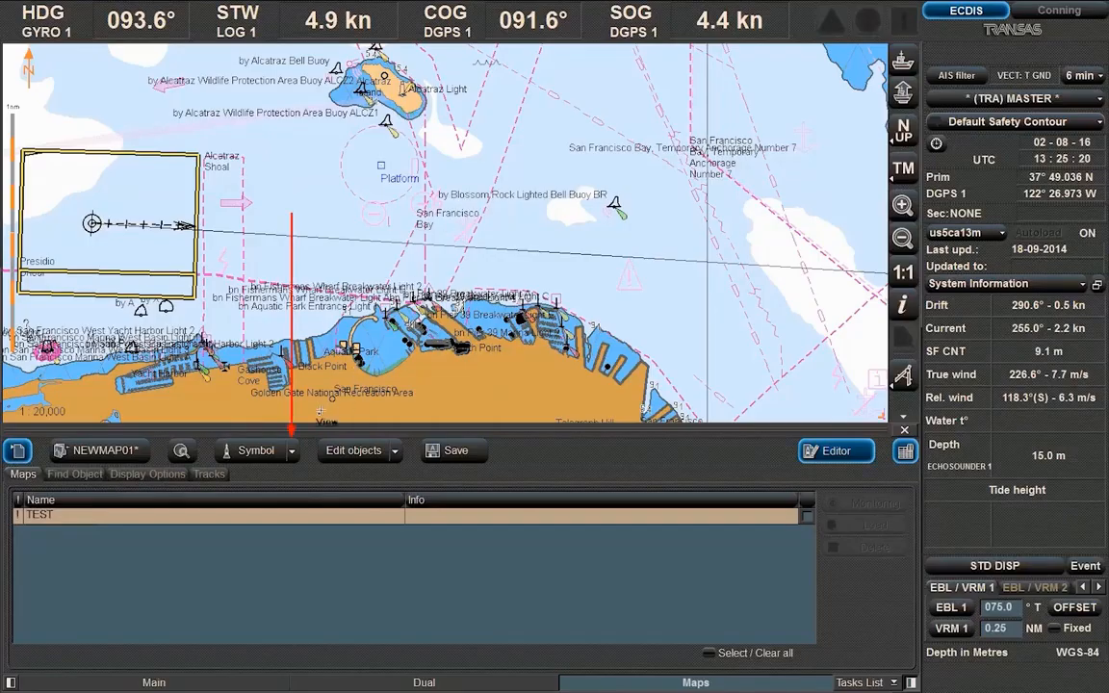
Look through the object types in the Symbol dropdown (Symbol, Line, Text, Depth, Shapes)
click(292, 452)
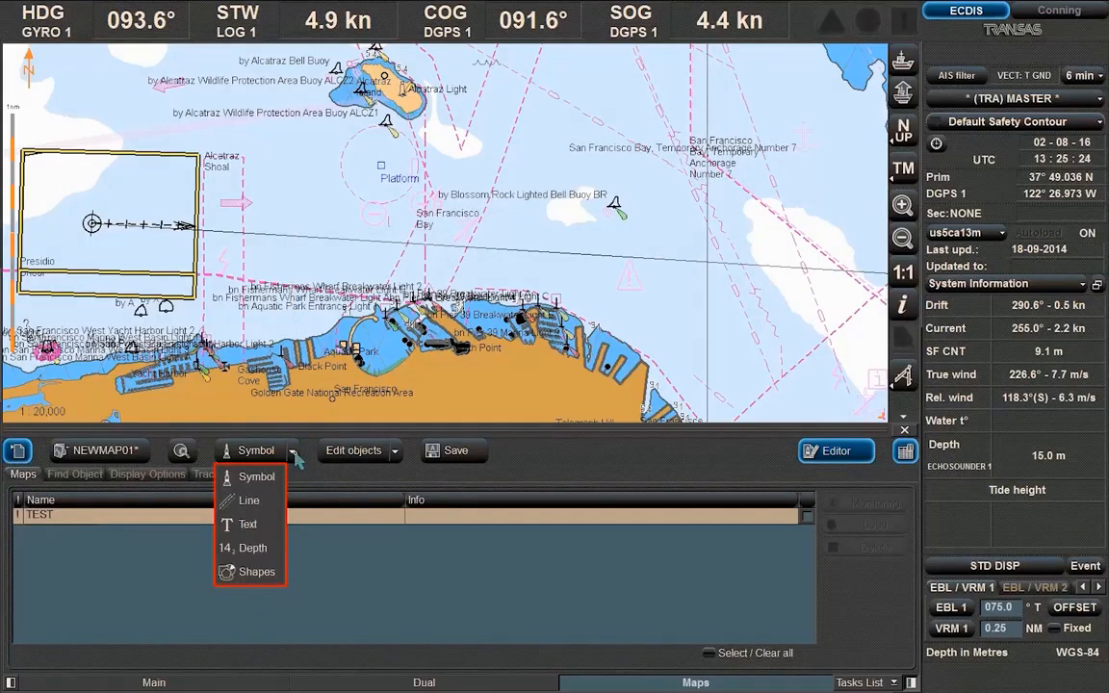
click(294, 454)
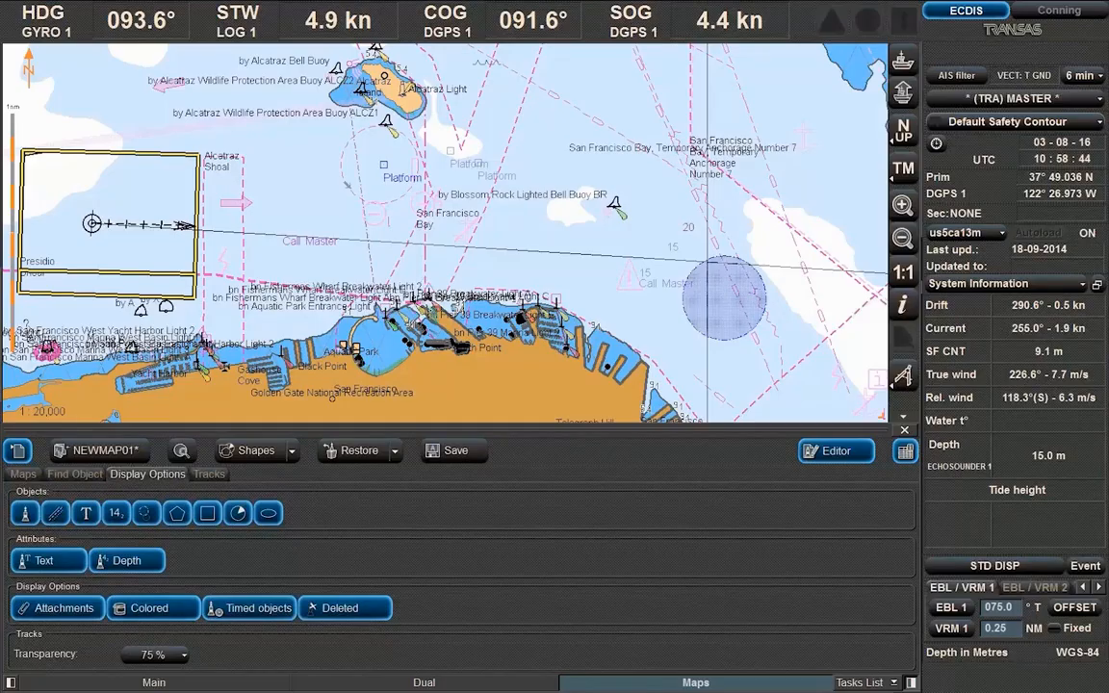
Save the user map as 'Alcatraz' in place of the default NEWMAP01 name
click(460, 453)
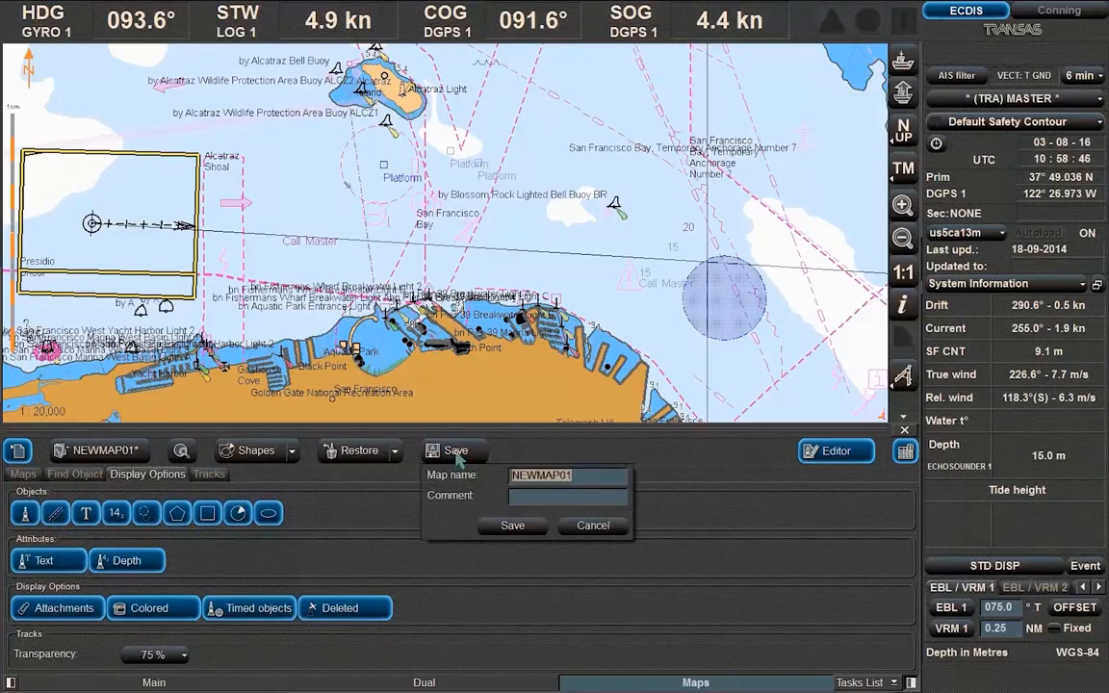
text(Al)
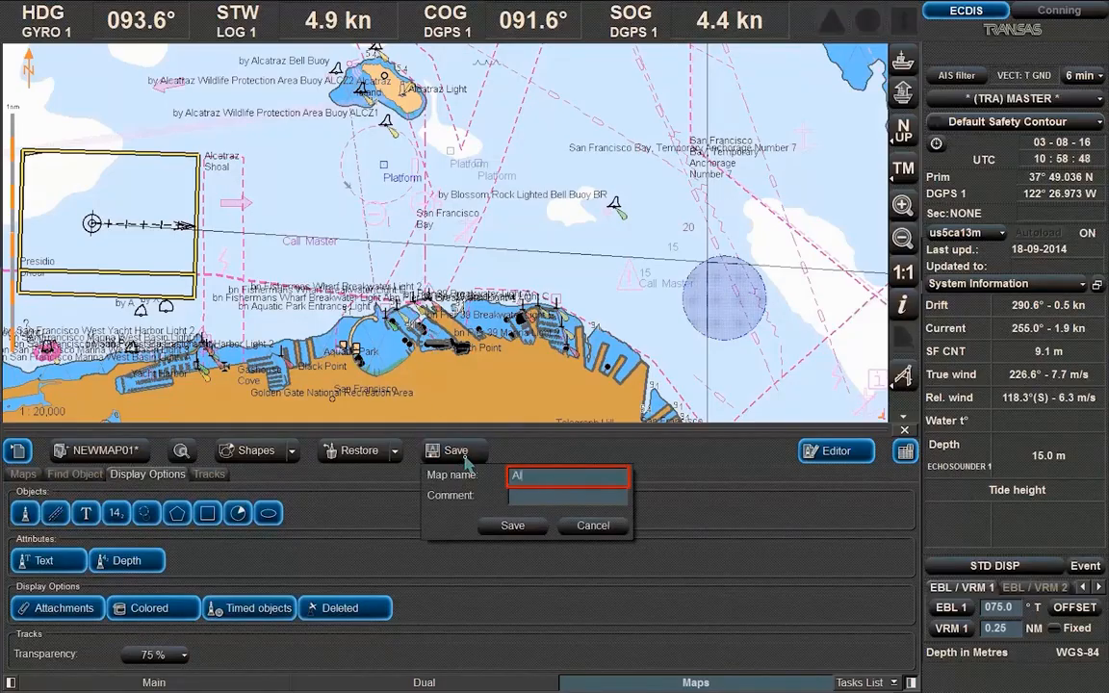
text(catraz)
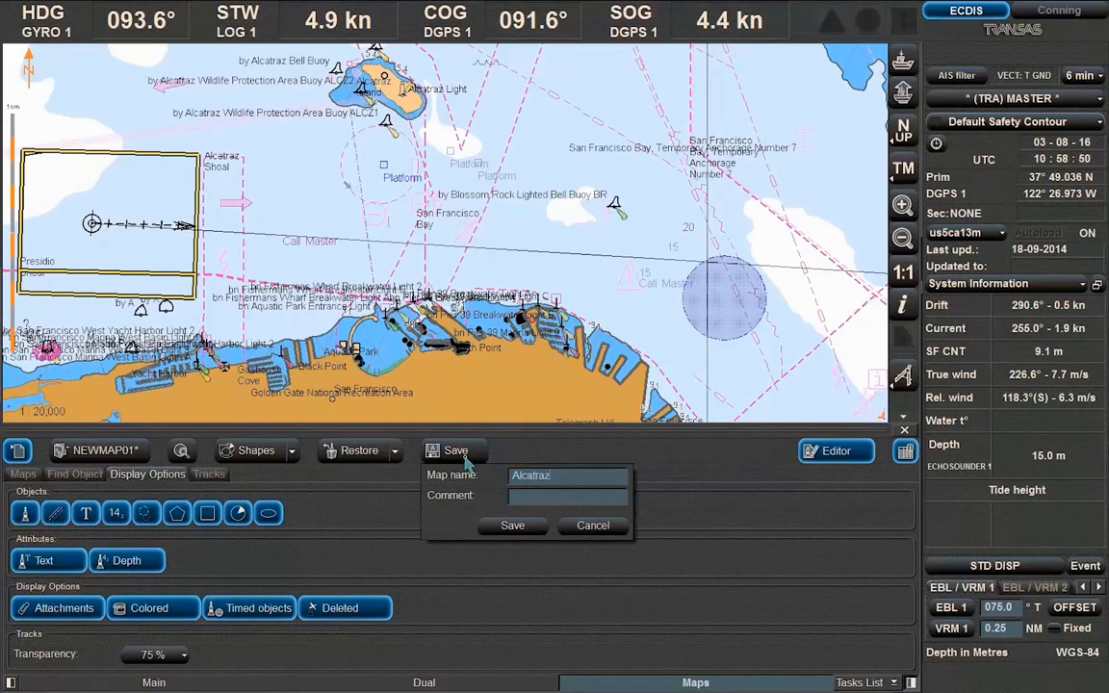
click(512, 525)
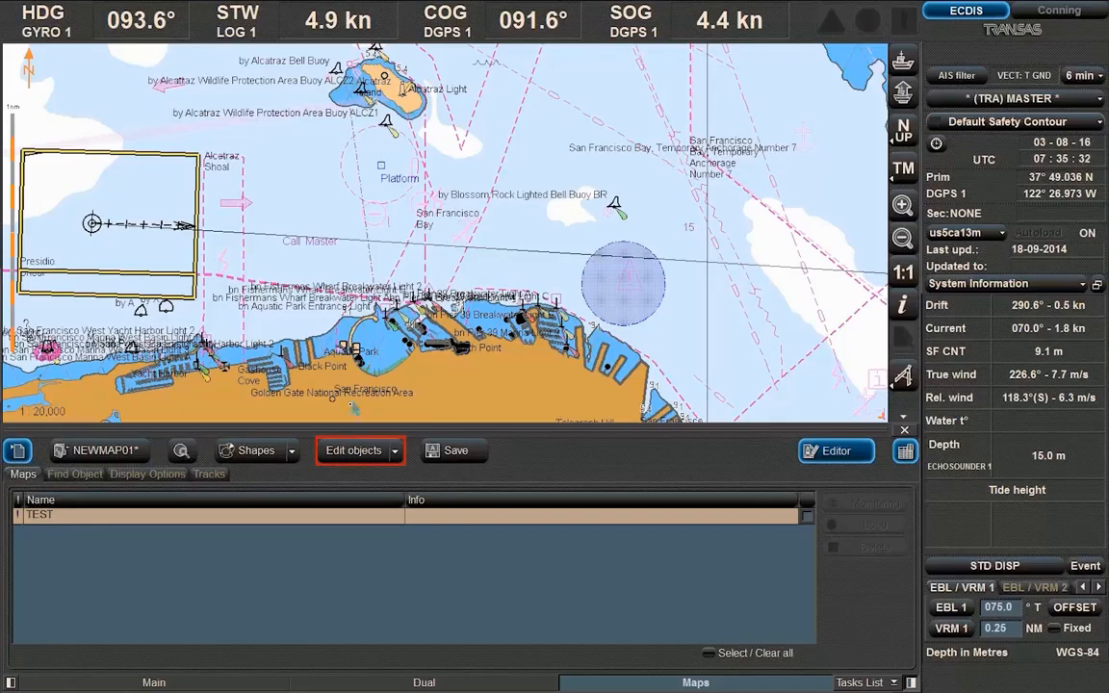
Edit the 15 m sounding east of Blossom Rock to a 20 m depth and apply the change
click(333, 450)
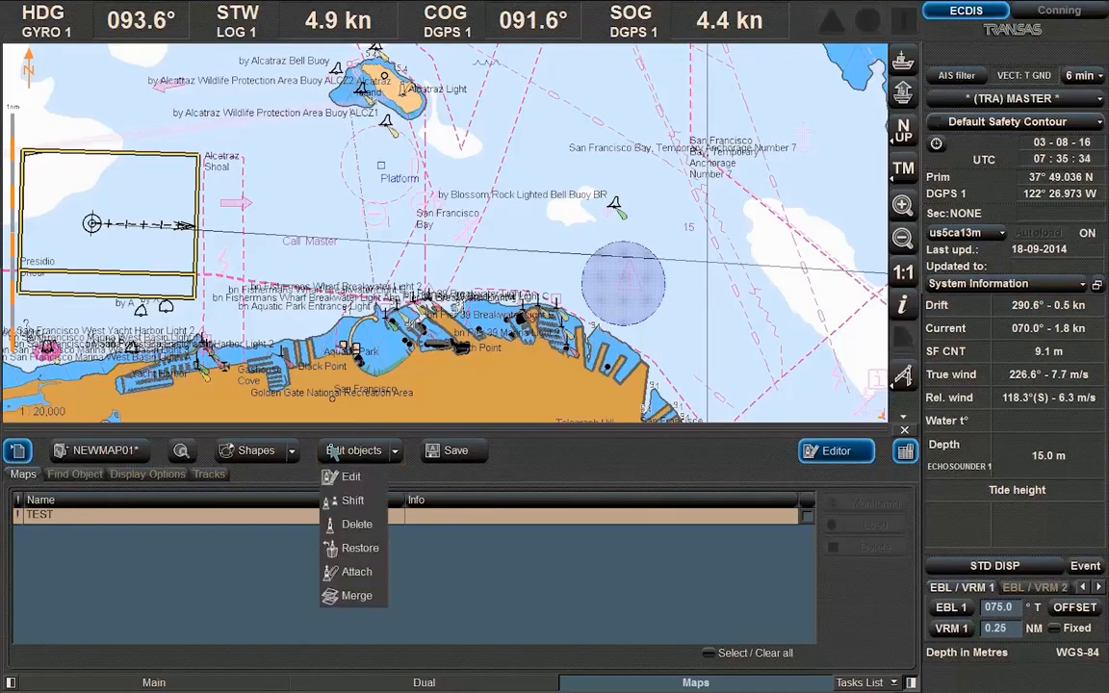
click(335, 477)
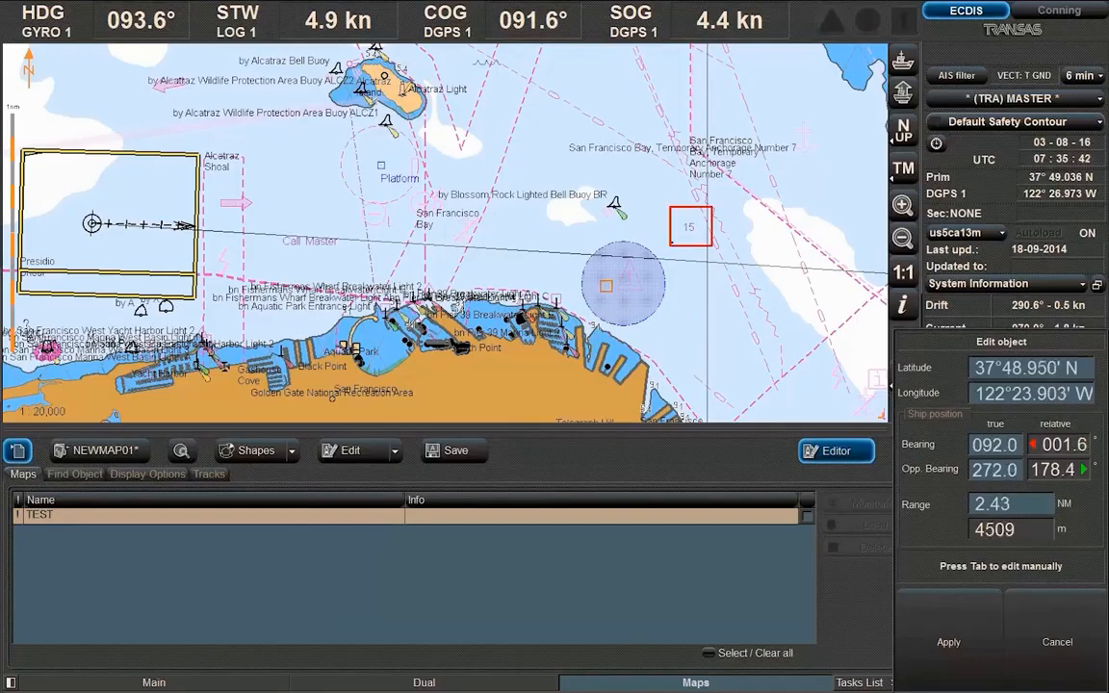
click(686, 229)
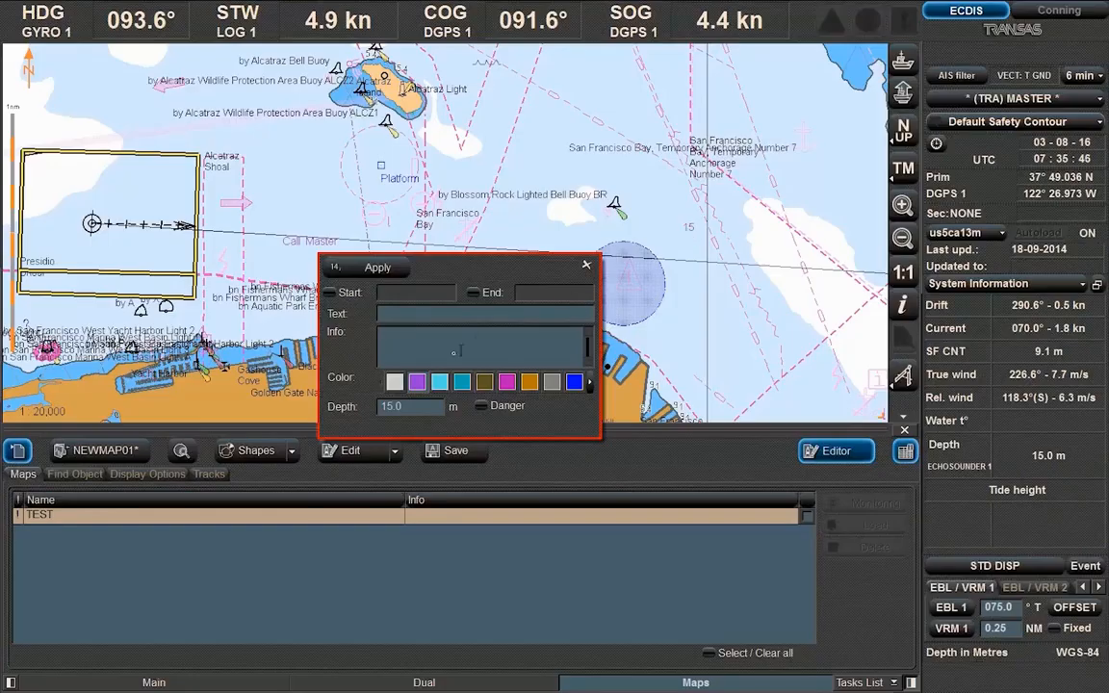
click(392, 408)
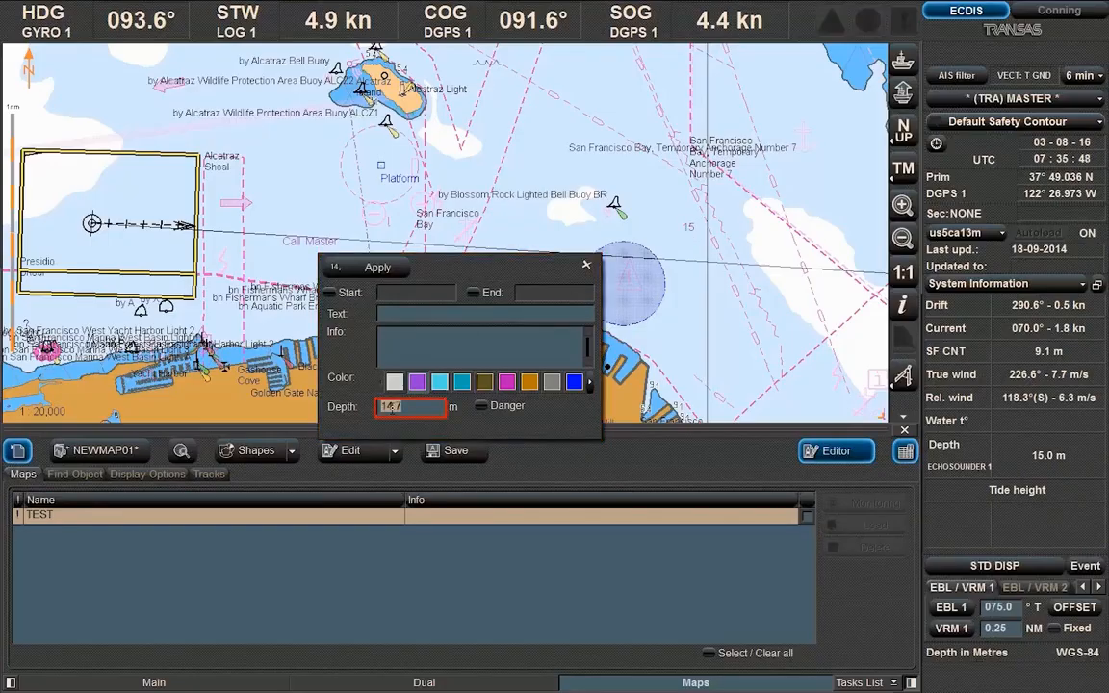
text(20)
key(Return)
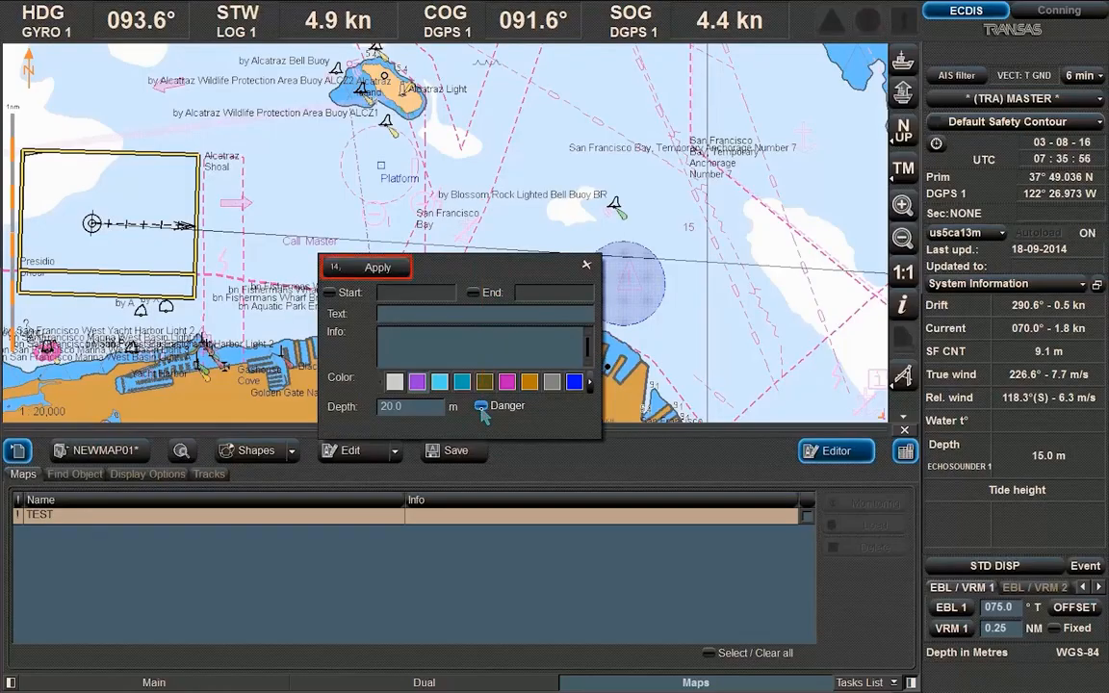
click(379, 268)
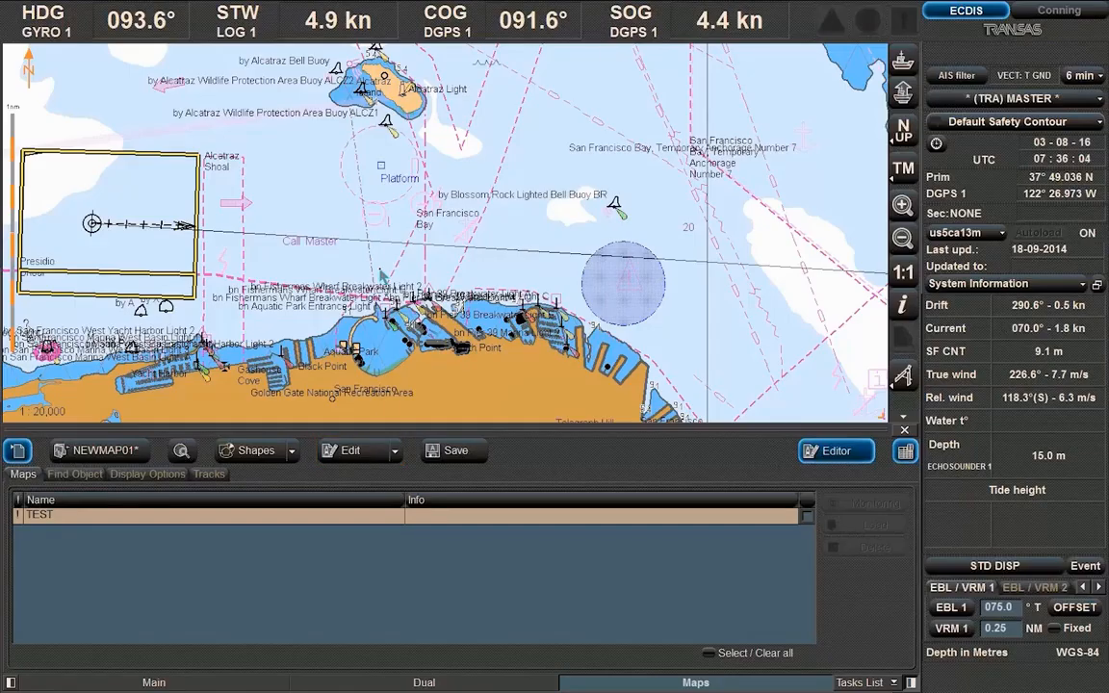
click(397, 451)
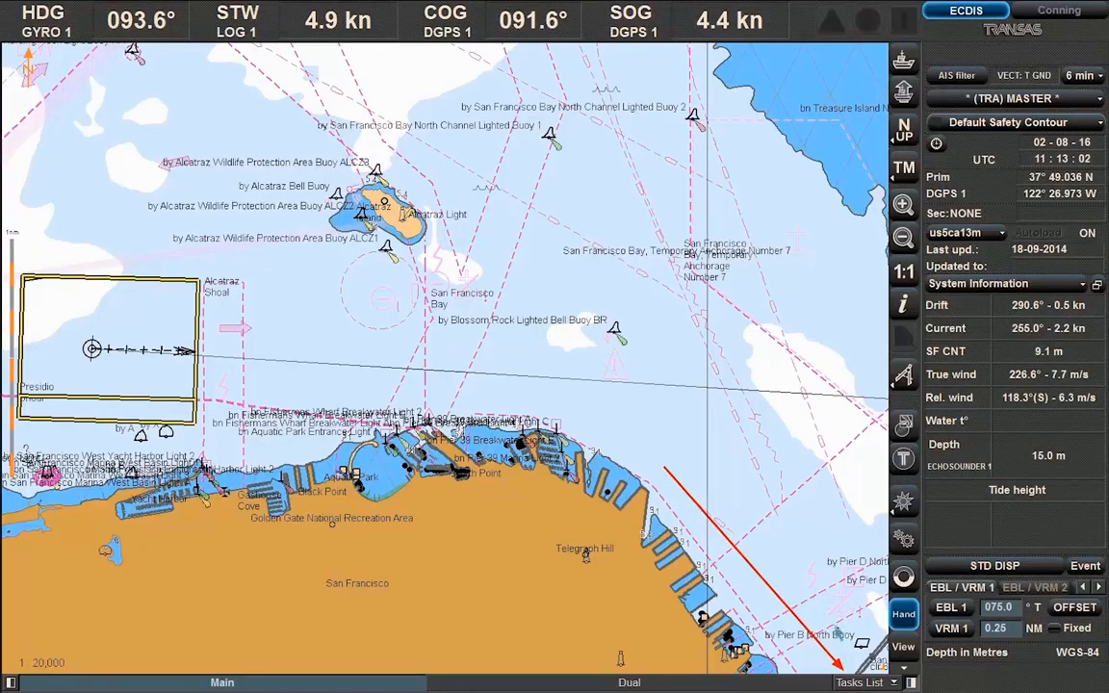
Switch to the Maps task from the Tasks List to show NEWMAP01 and TEST
click(892, 682)
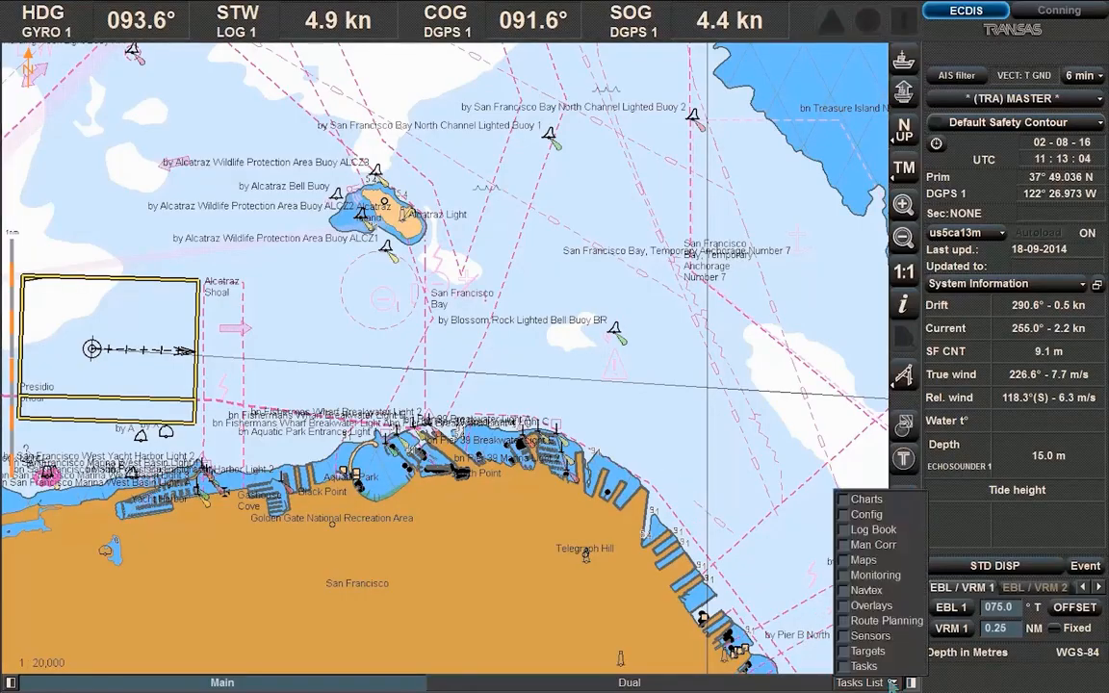
click(862, 561)
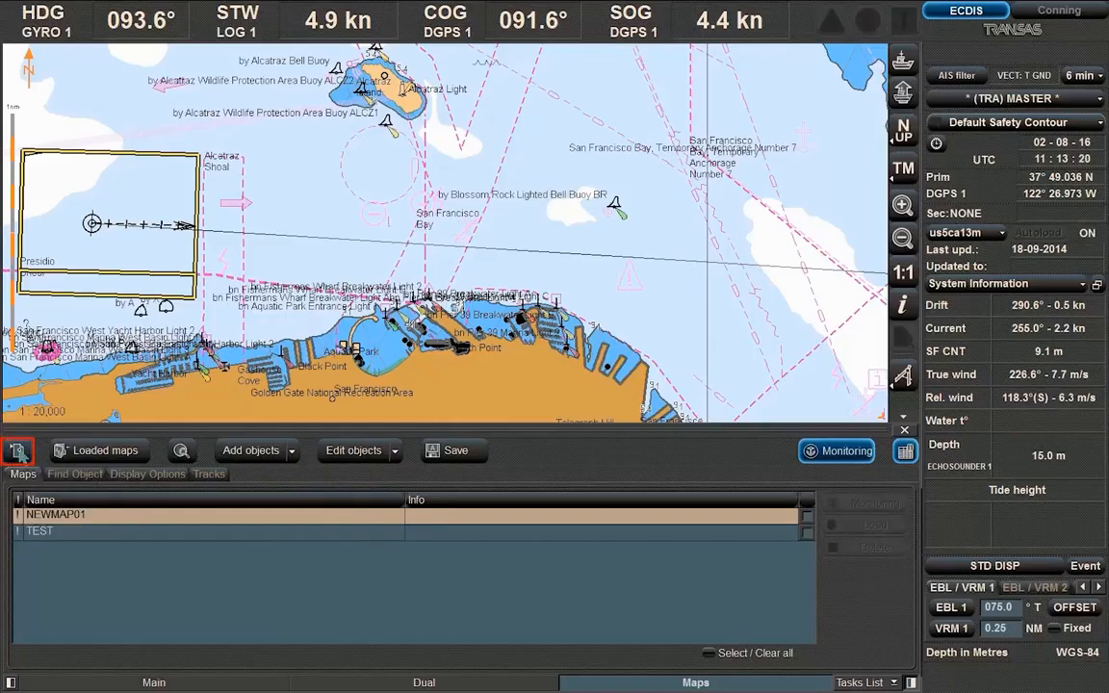
click(17, 451)
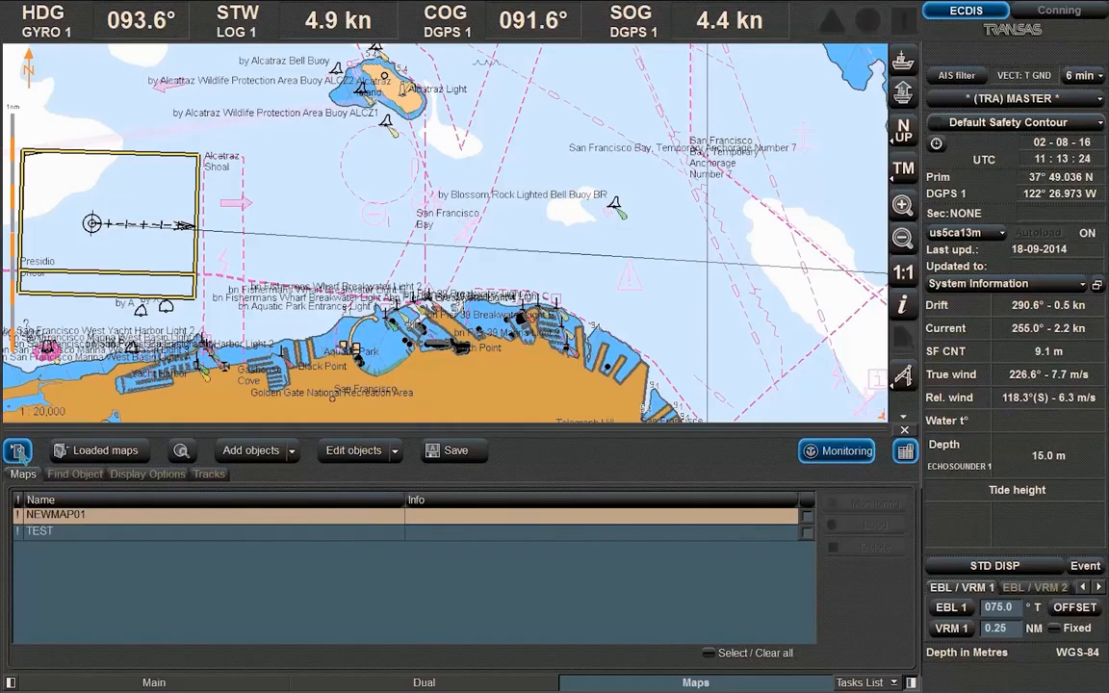
click(140, 458)
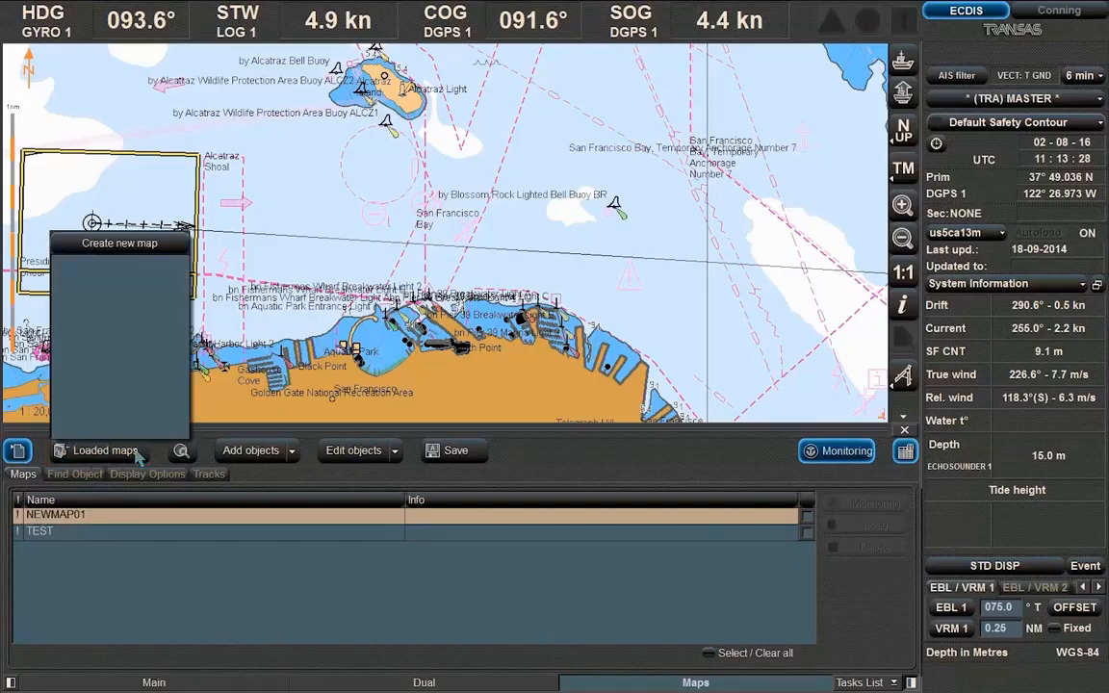
click(136, 456)
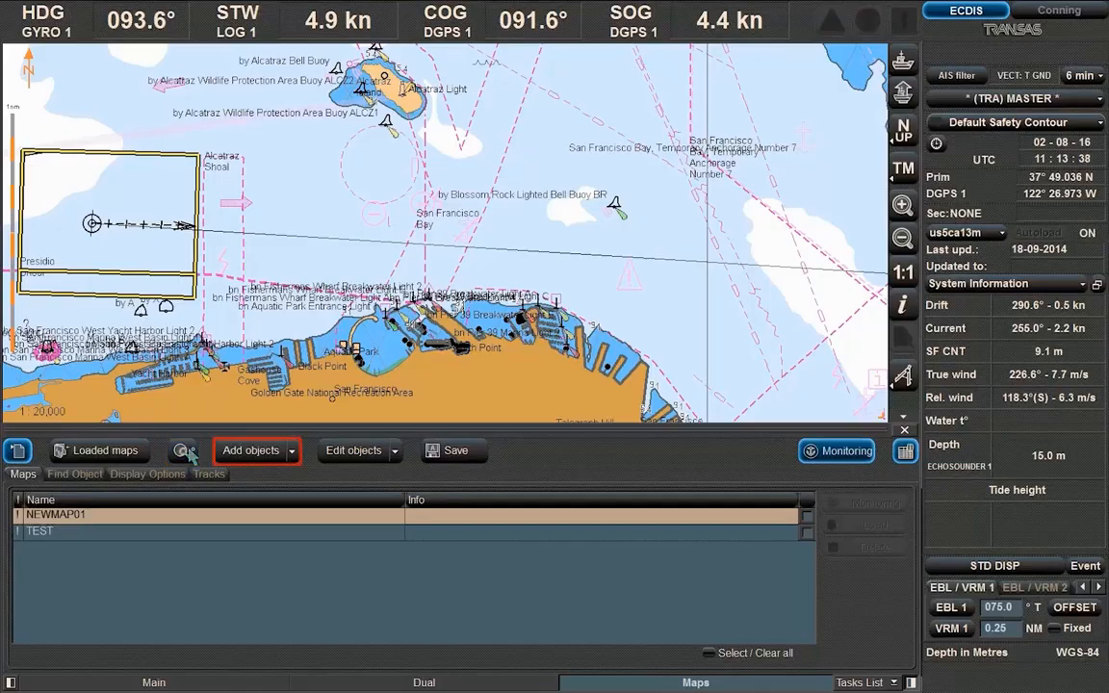
click(292, 452)
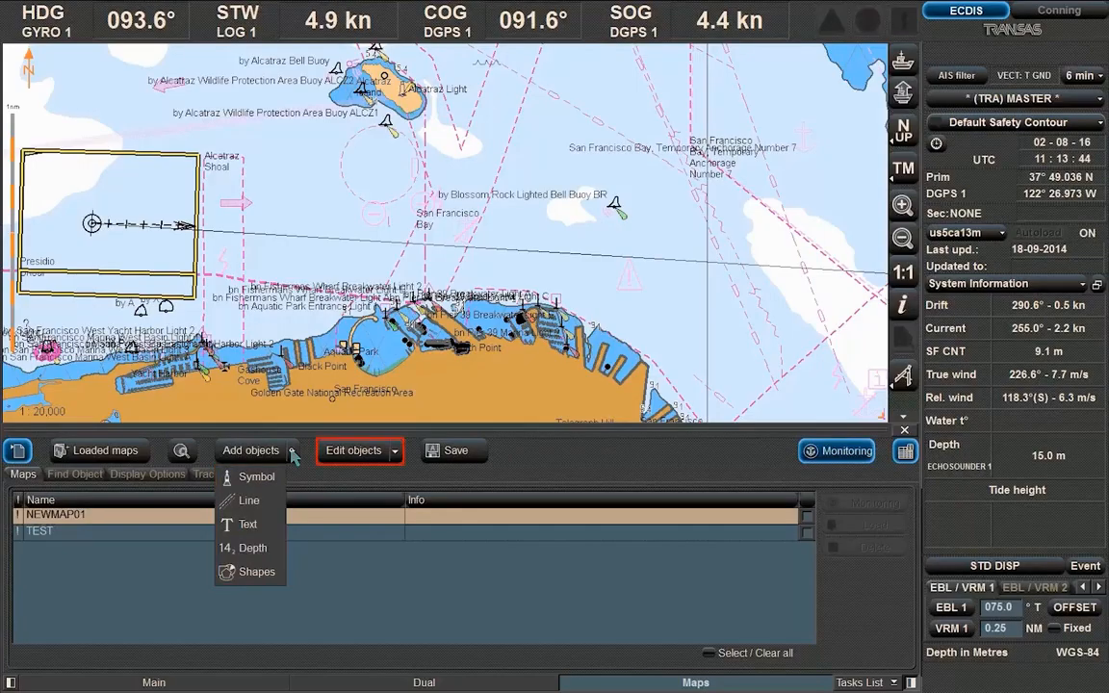
click(292, 451)
click(395, 450)
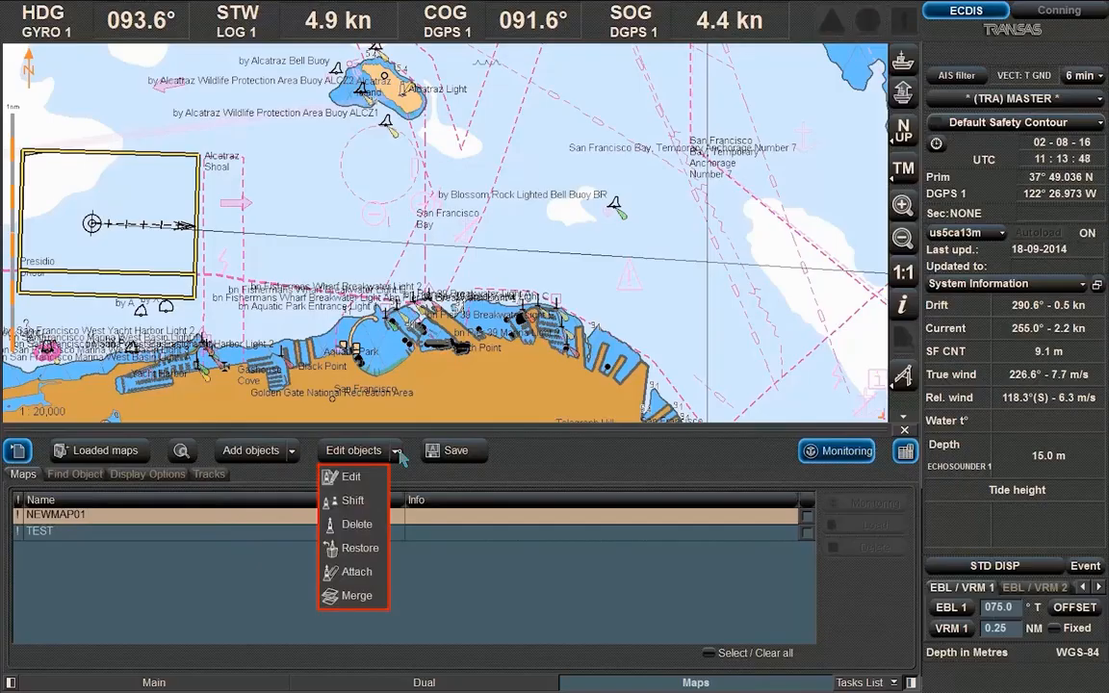
click(395, 453)
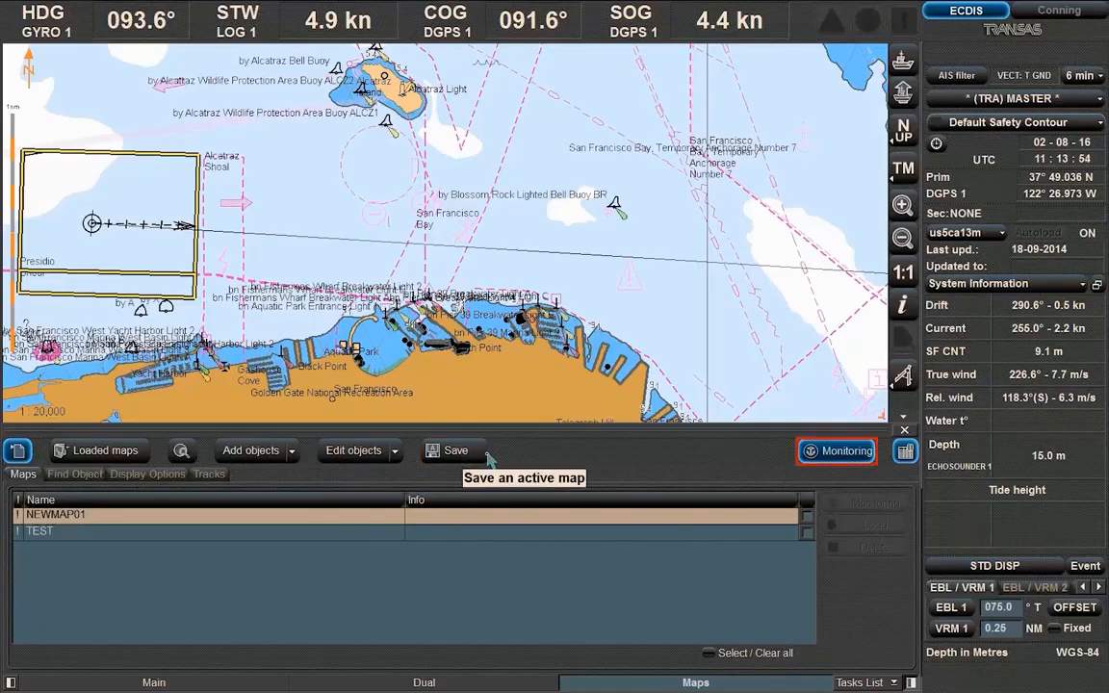
click(834, 452)
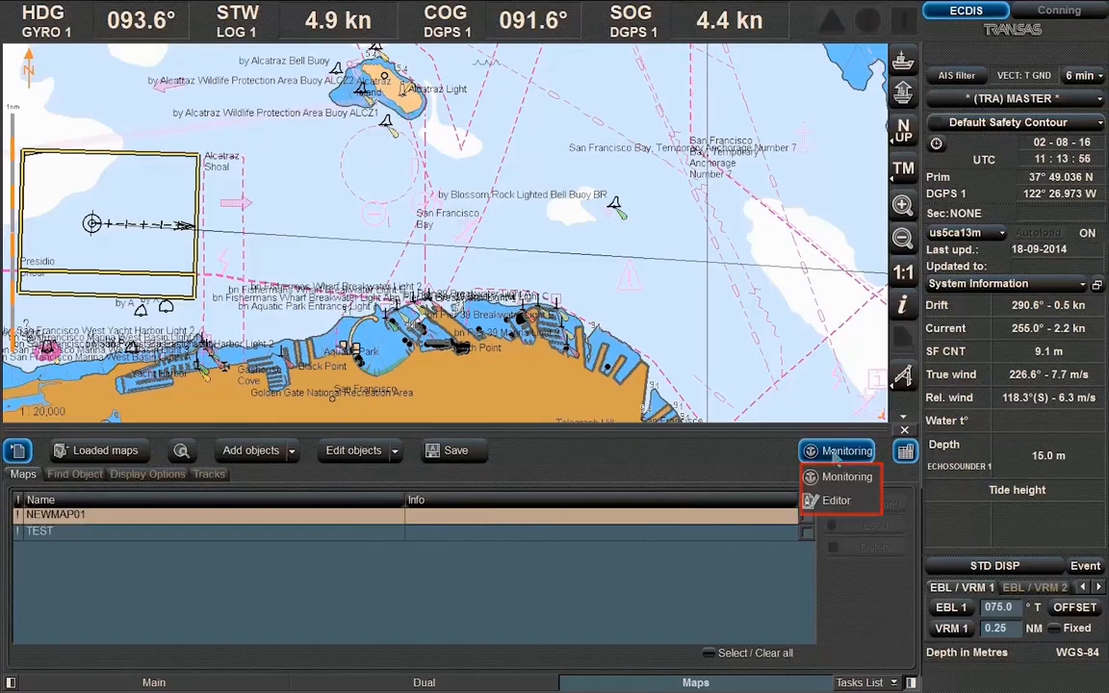
click(834, 457)
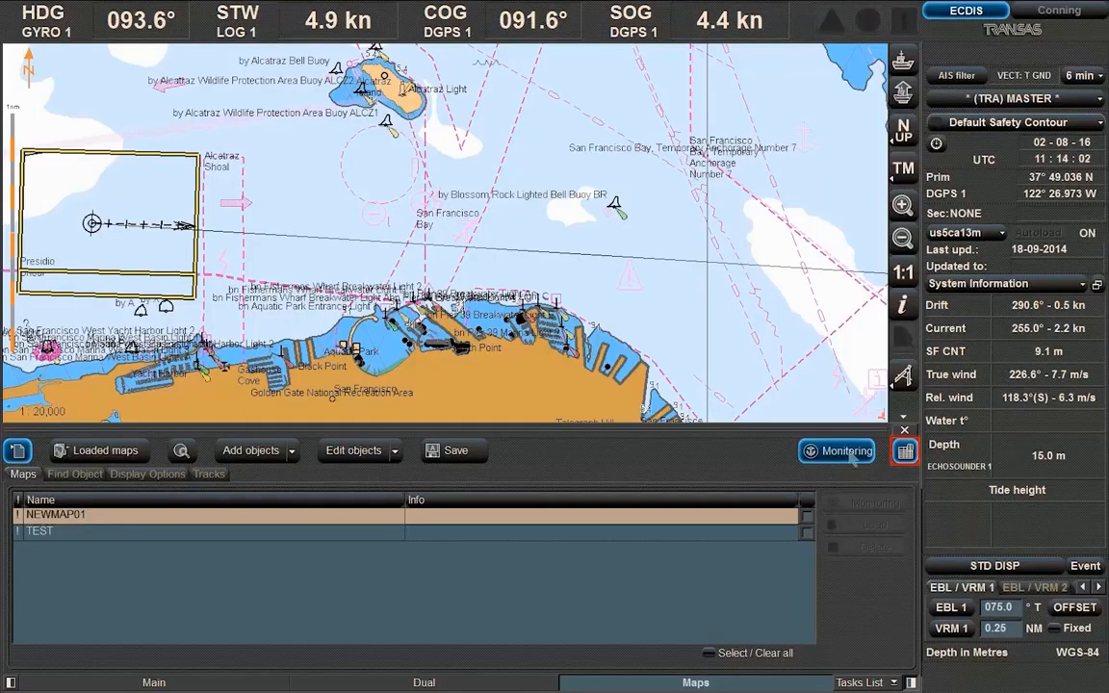
click(905, 451)
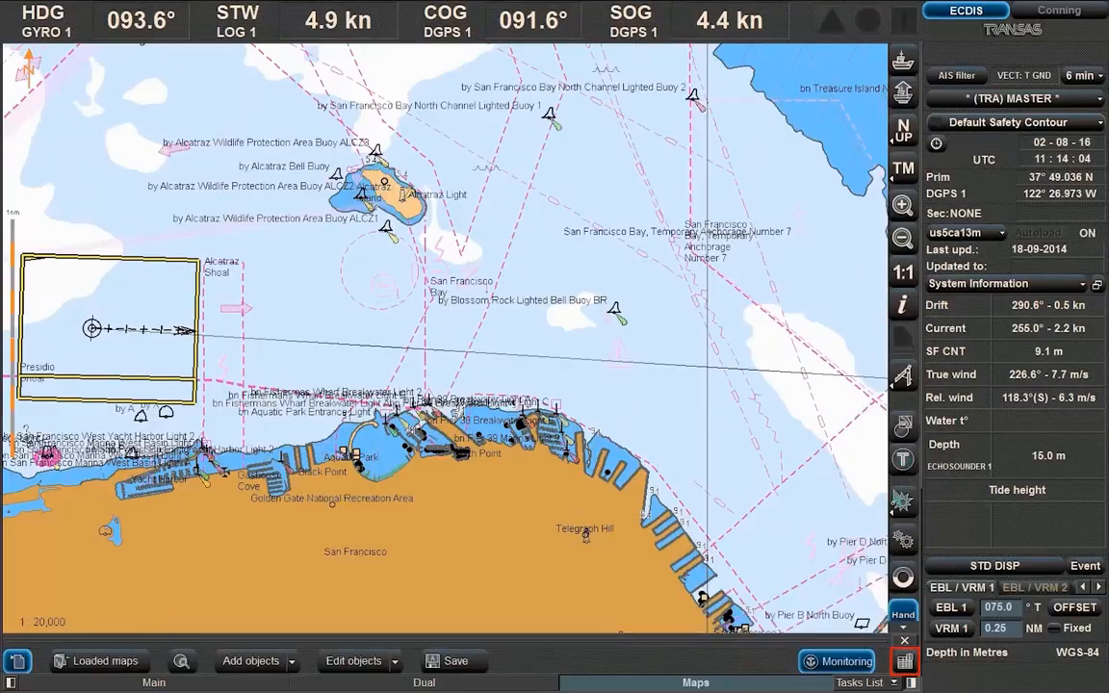
click(905, 661)
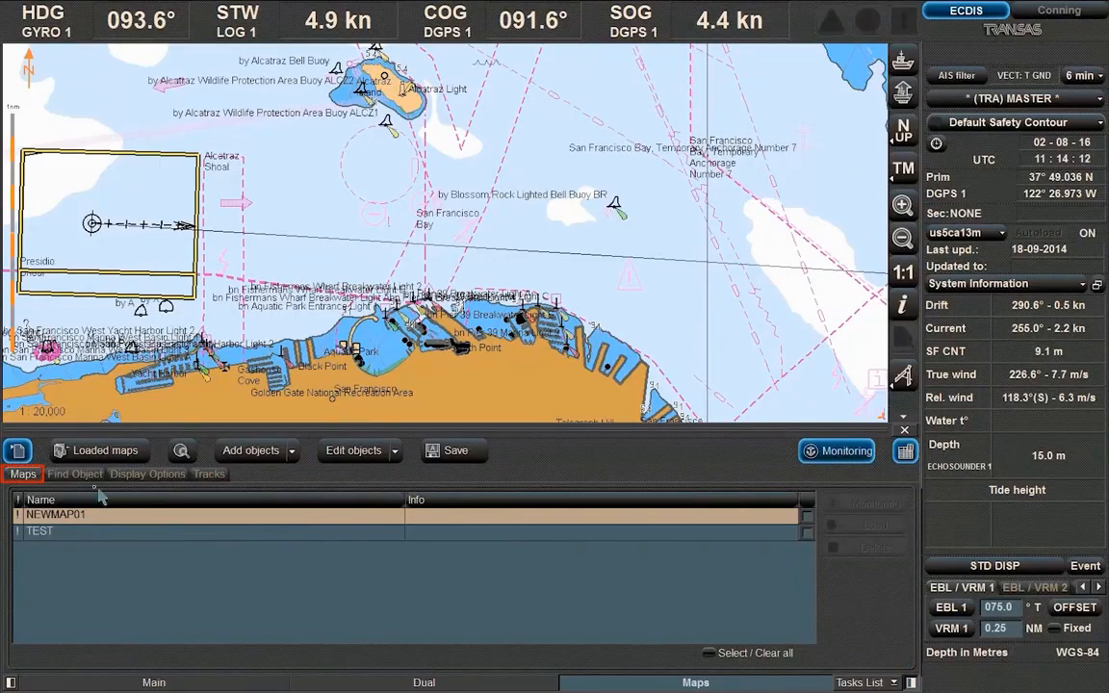
Browse the Find Object, Display Options and Tracks tabs, then tick NEWMAP01 in the Maps list
click(64, 477)
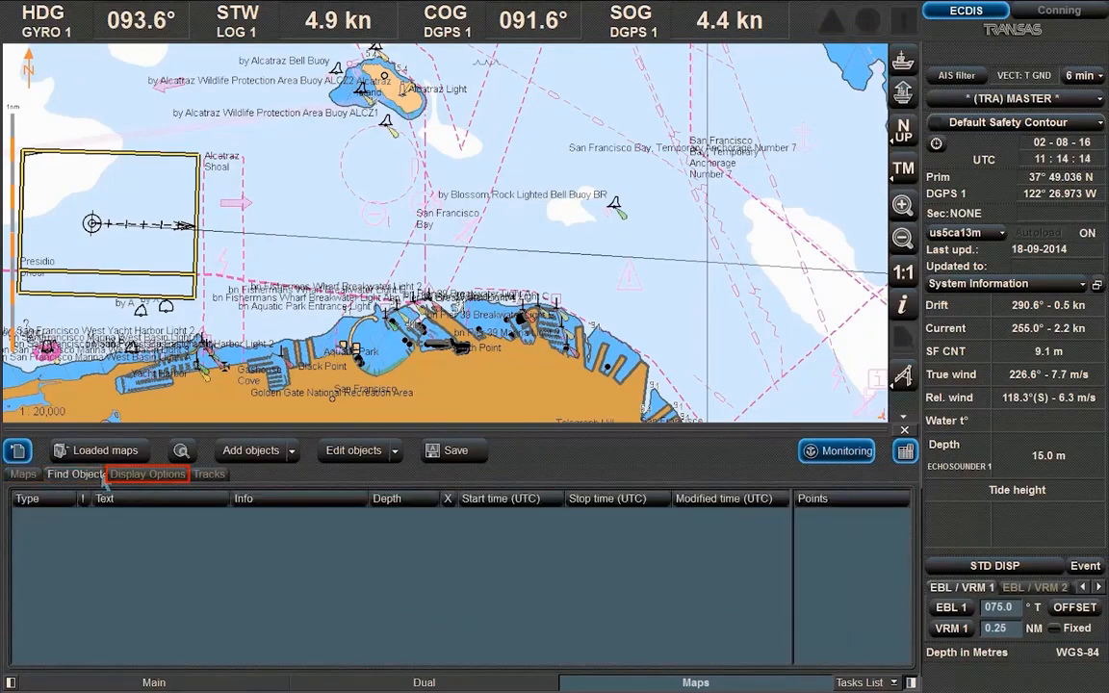
click(131, 480)
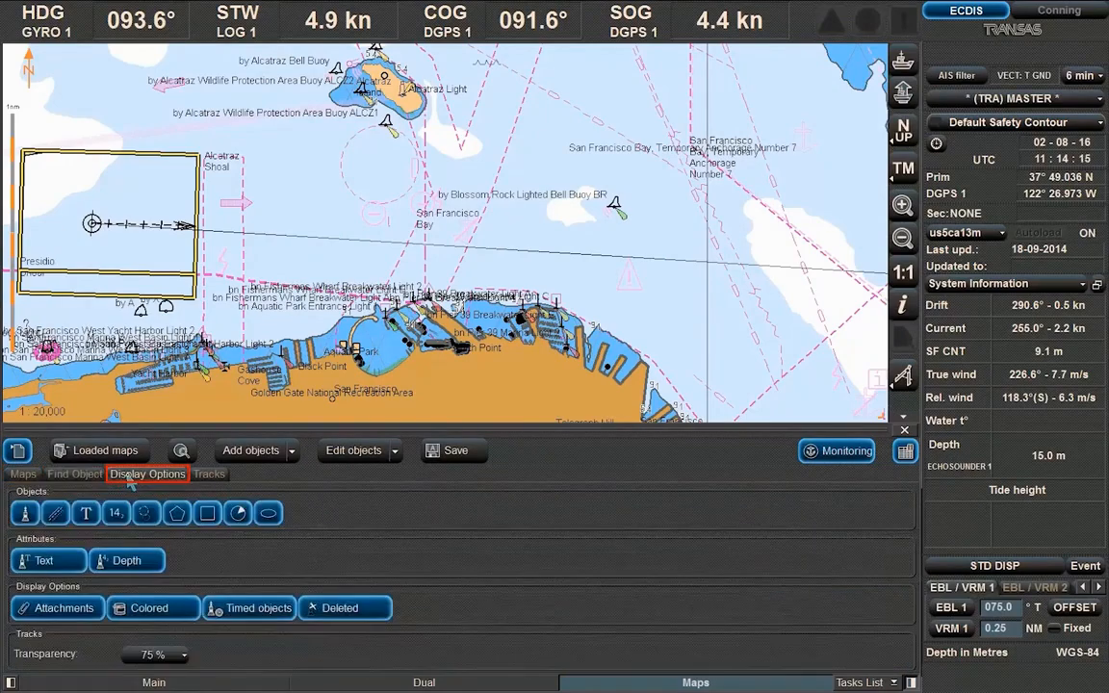
click(206, 477)
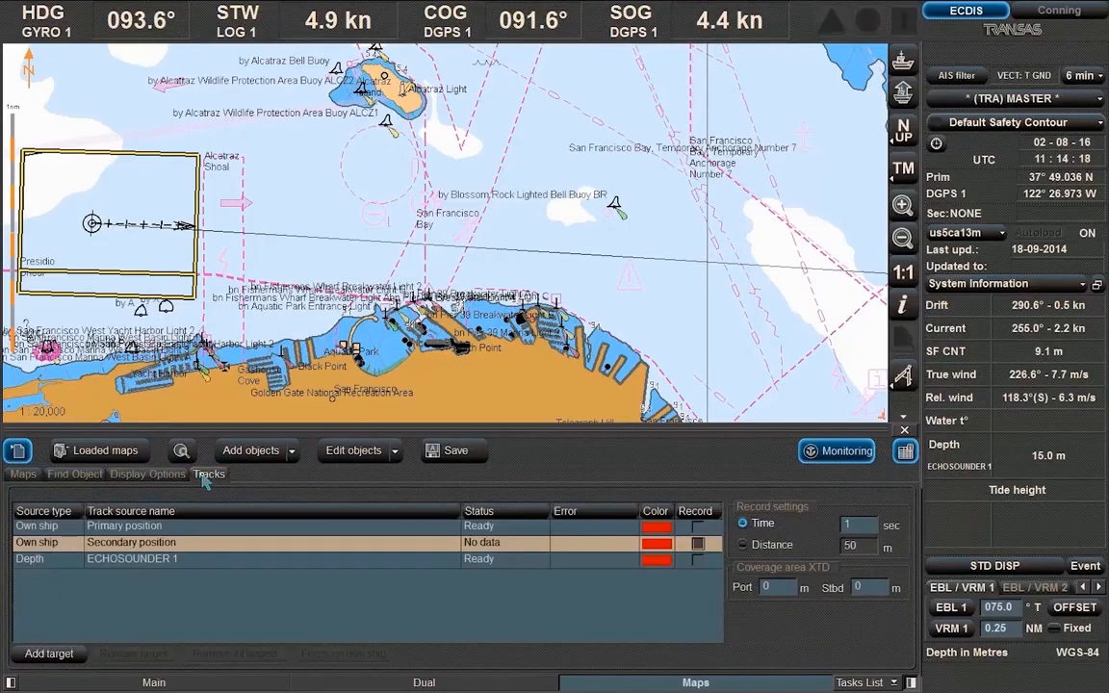
click(26, 476)
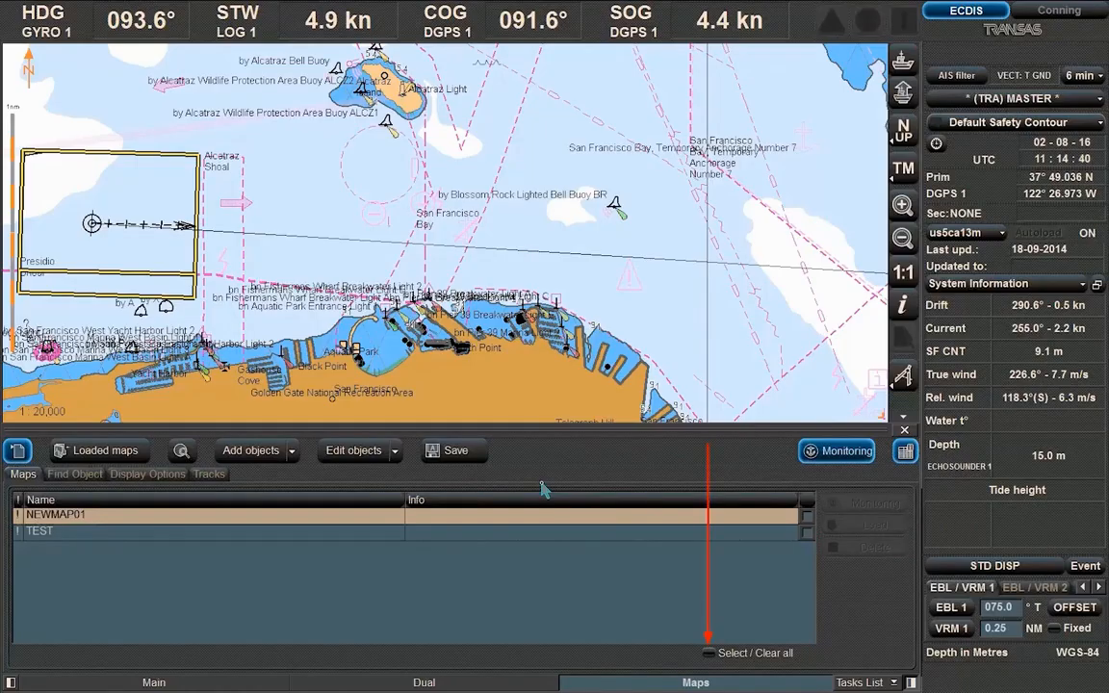
click(807, 518)
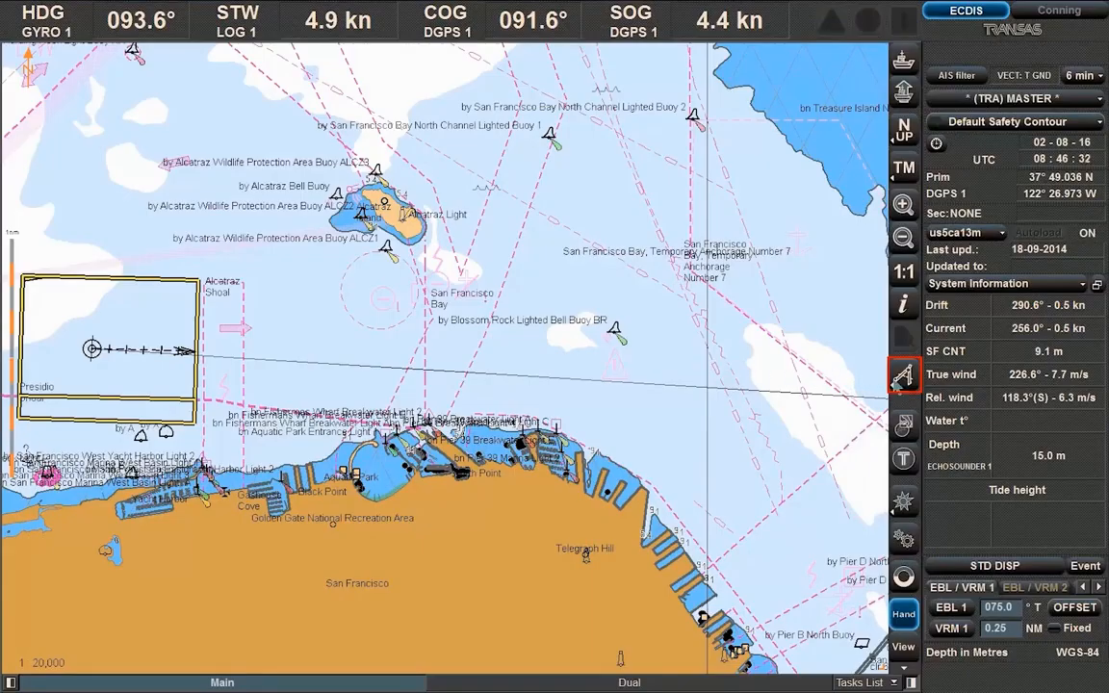
Measure a three-point rhumb-line distance south of Alcatraz (2.05 NM total), then clear it
click(902, 378)
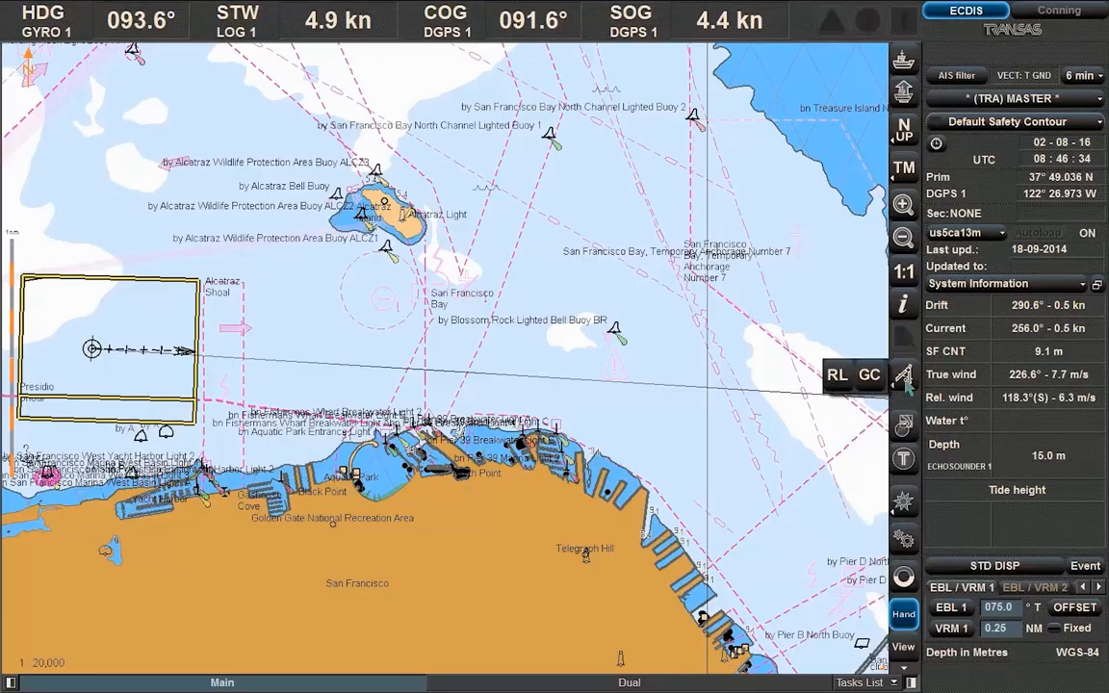
click(841, 376)
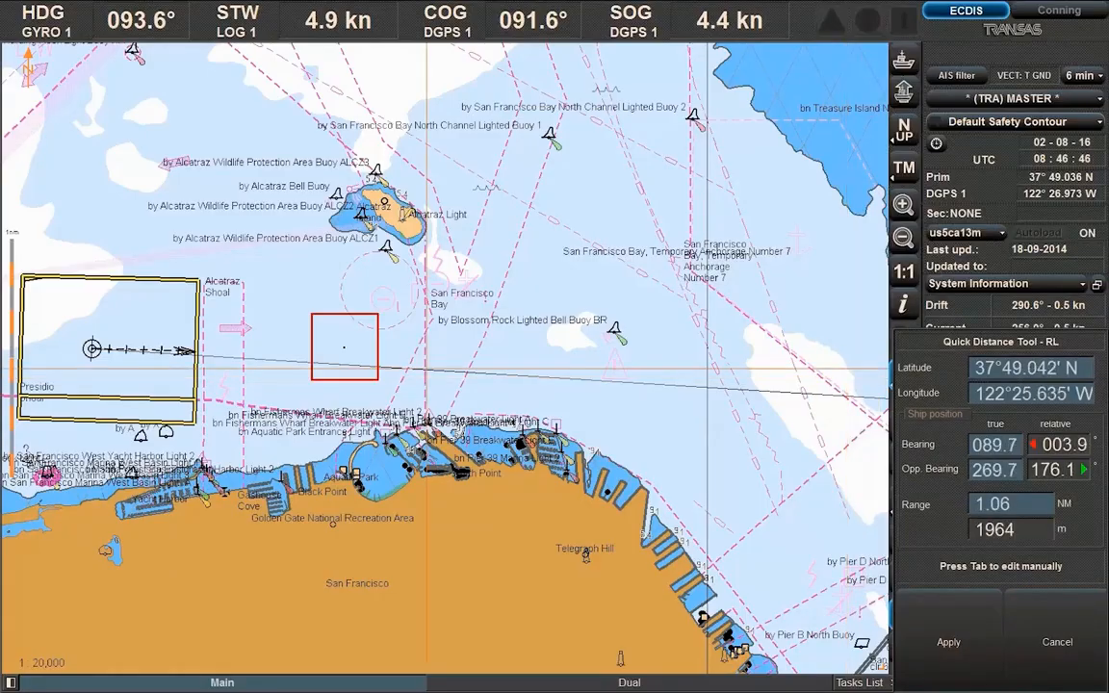
click(344, 347)
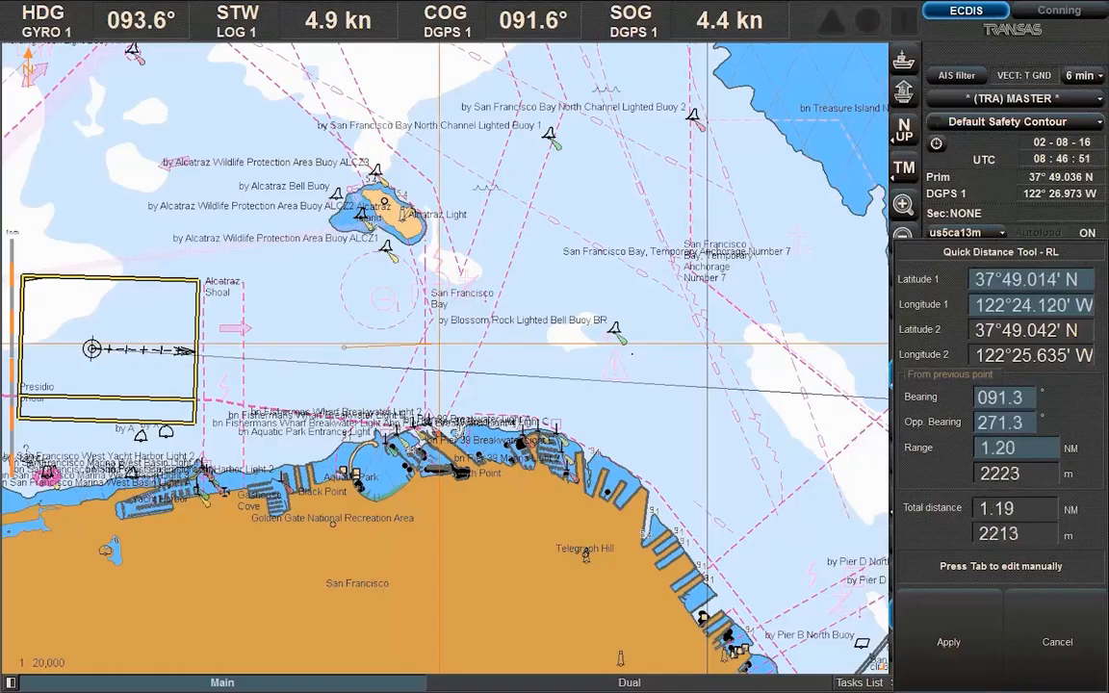
click(655, 355)
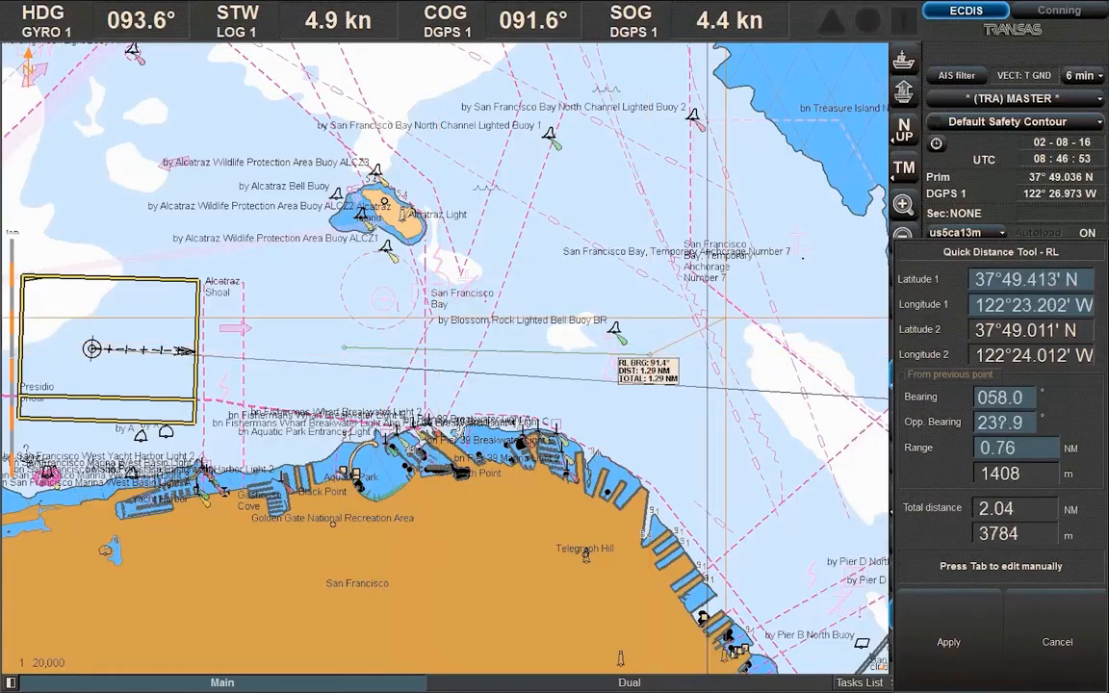
click(805, 258)
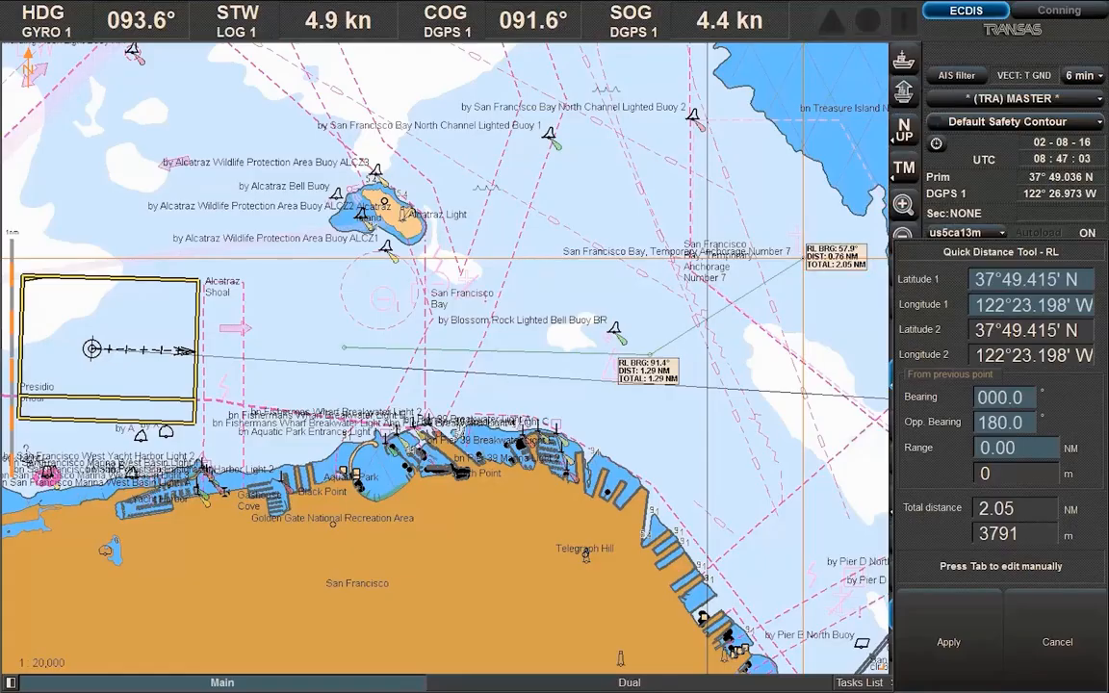
right_click(803, 258)
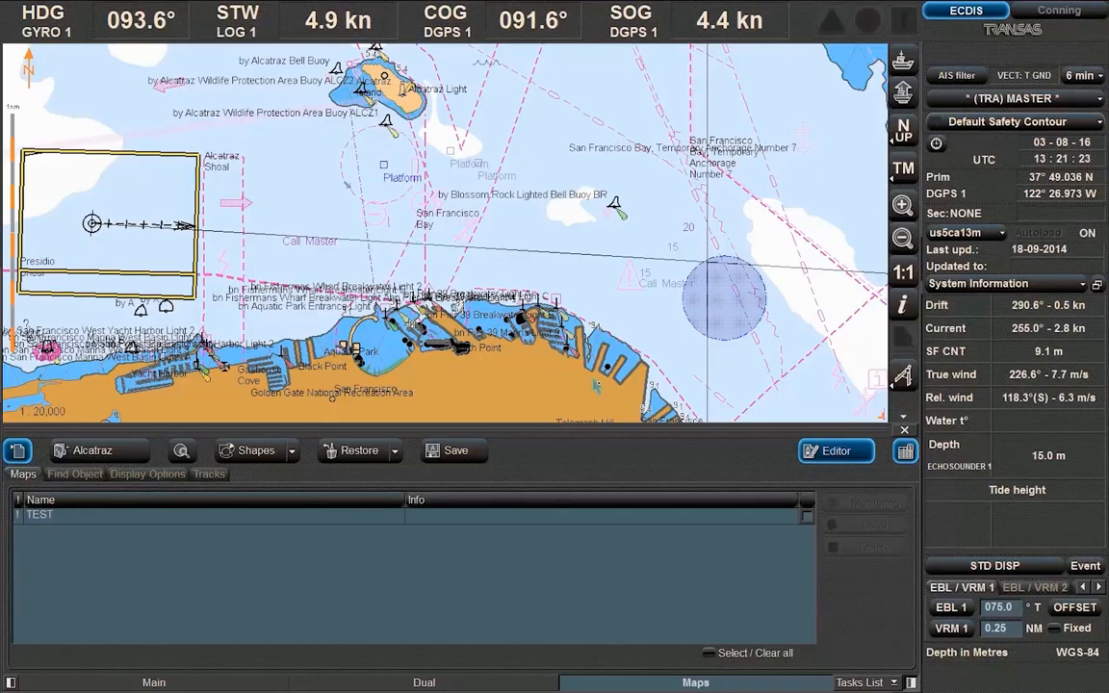
Put the TEST map into monitoring and select Alcatraz as the map to edit
click(807, 518)
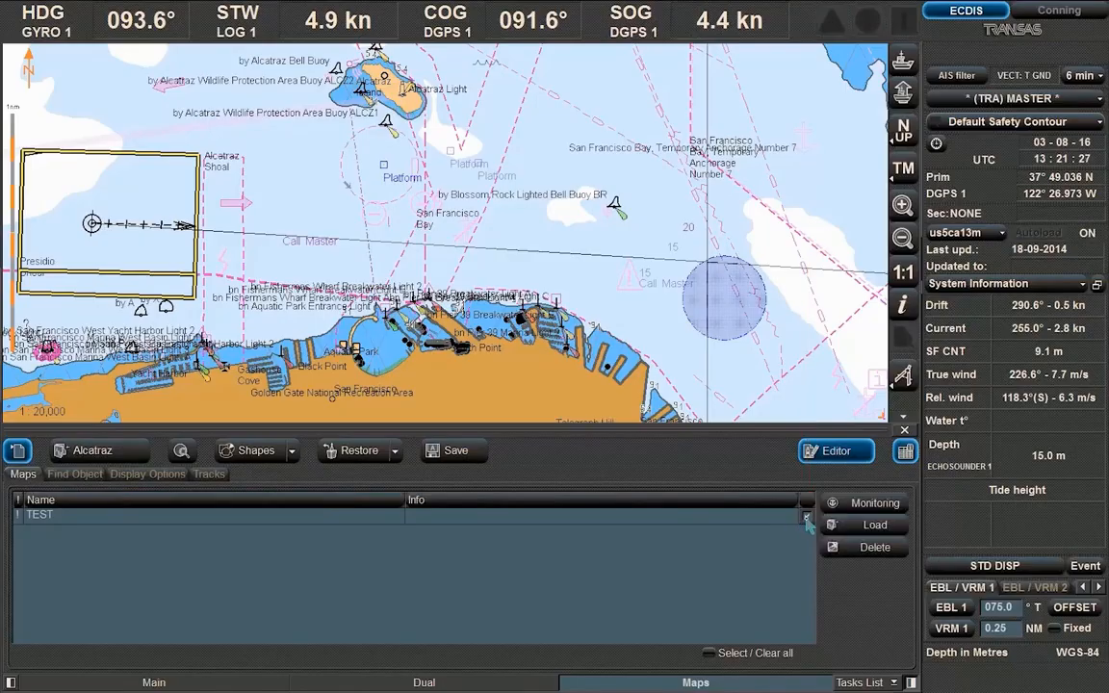
click(896, 509)
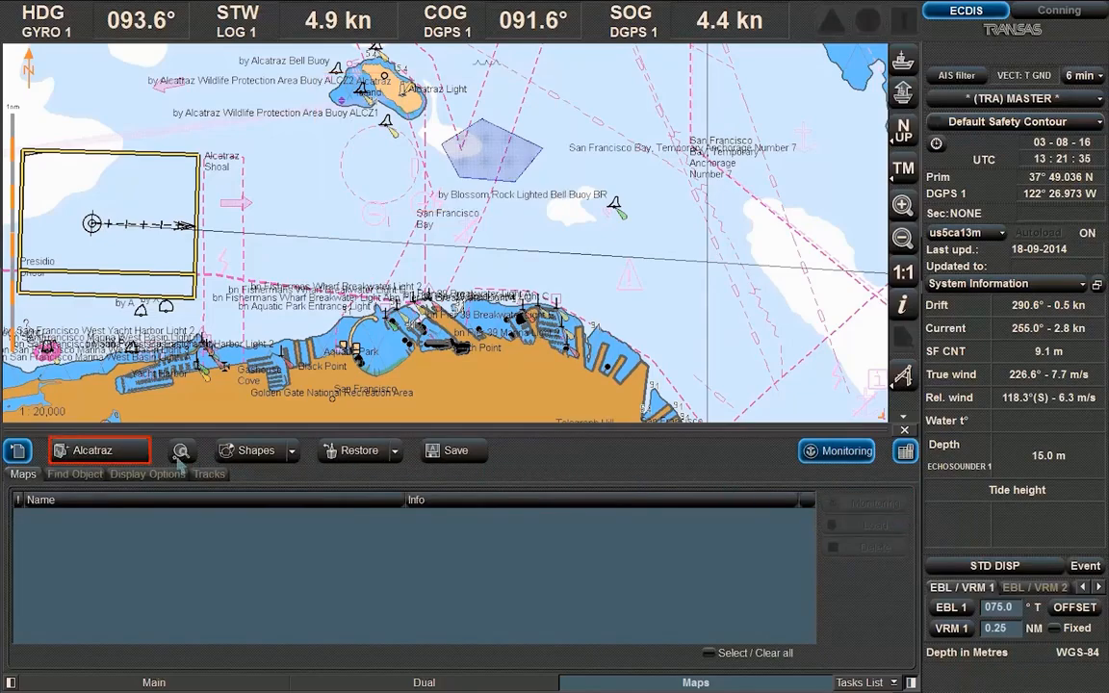
click(128, 455)
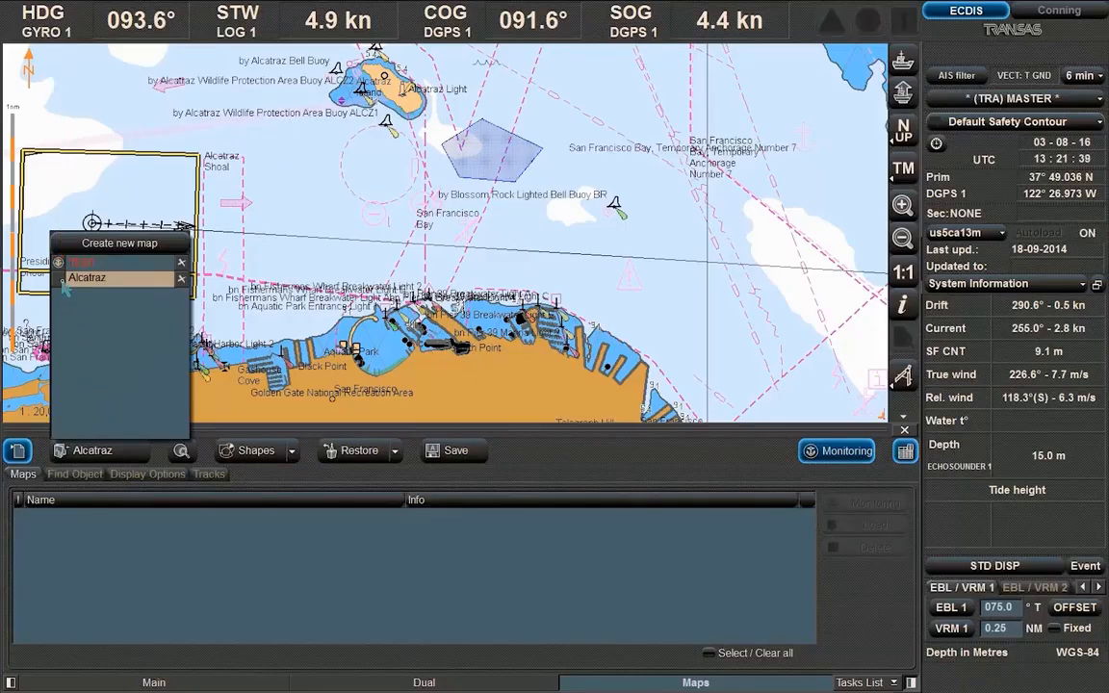
click(62, 281)
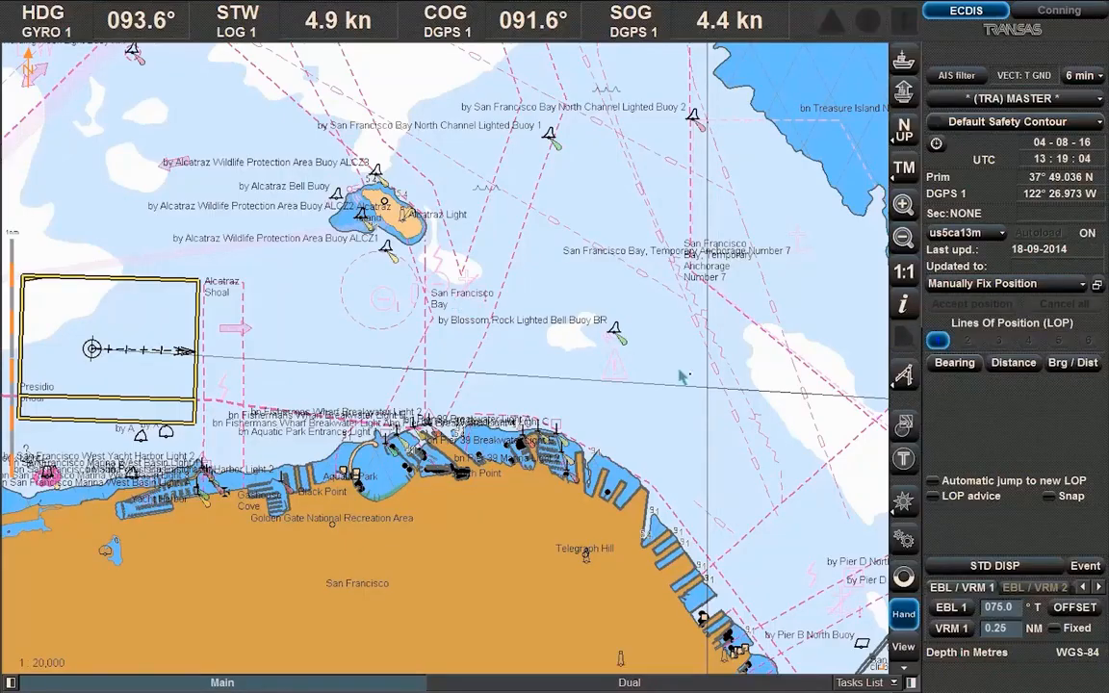
With snapping on, plot a 071.0° bearing line of position referenced to Alcatraz Light
click(1047, 497)
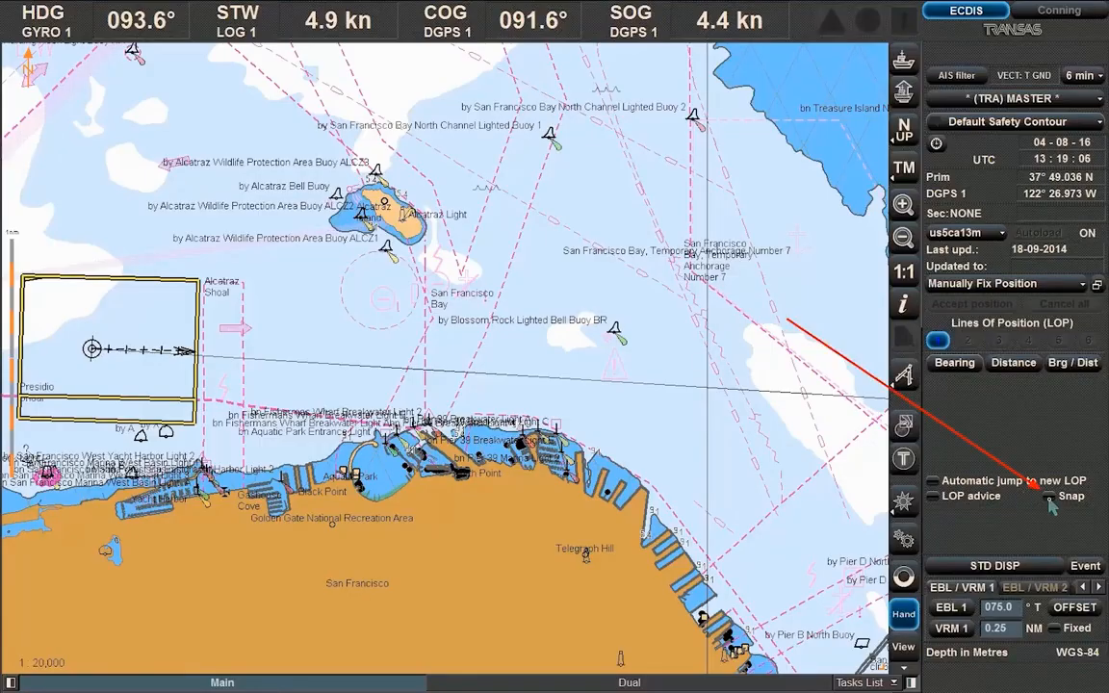
click(954, 371)
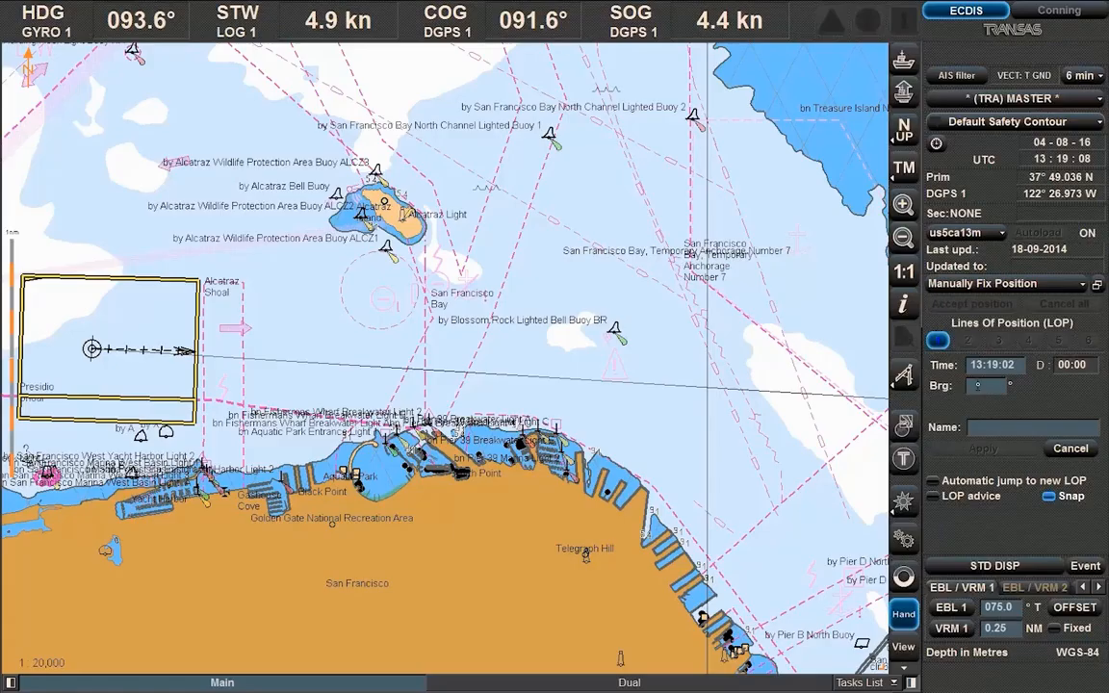
text(79)
key(Return)
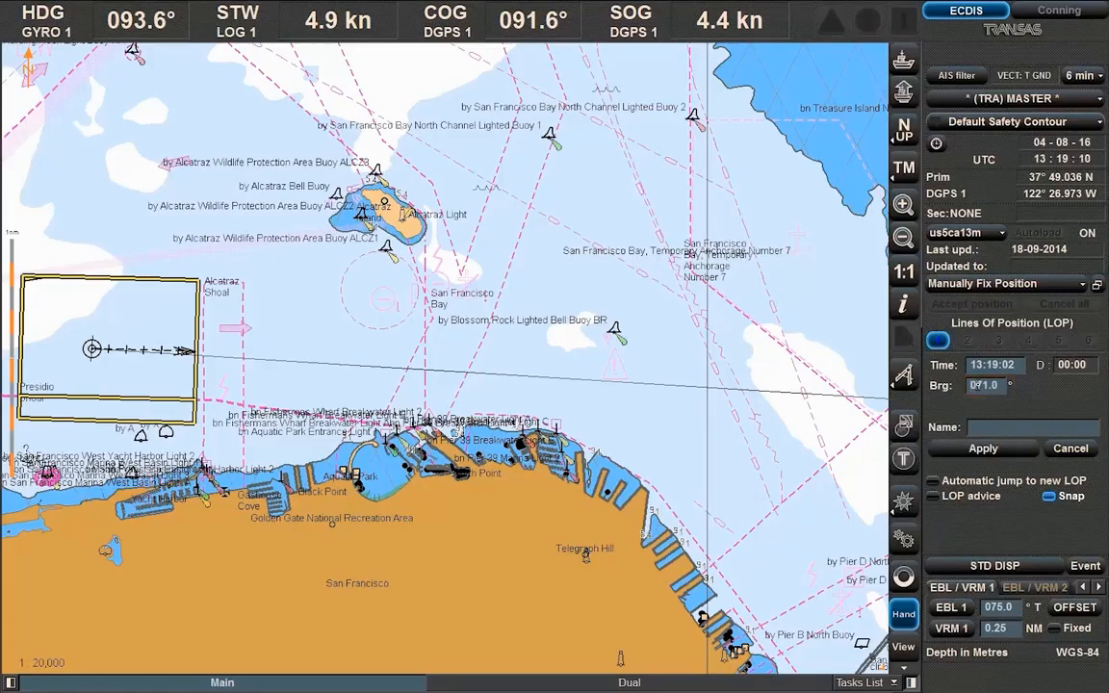
click(983, 448)
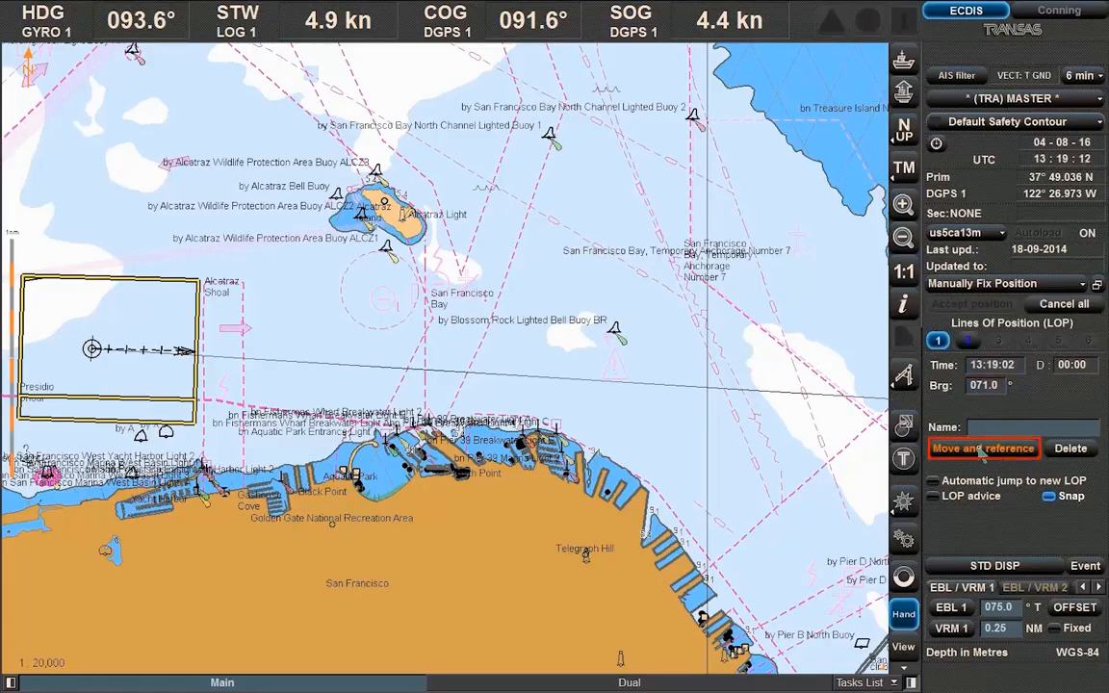
click(983, 449)
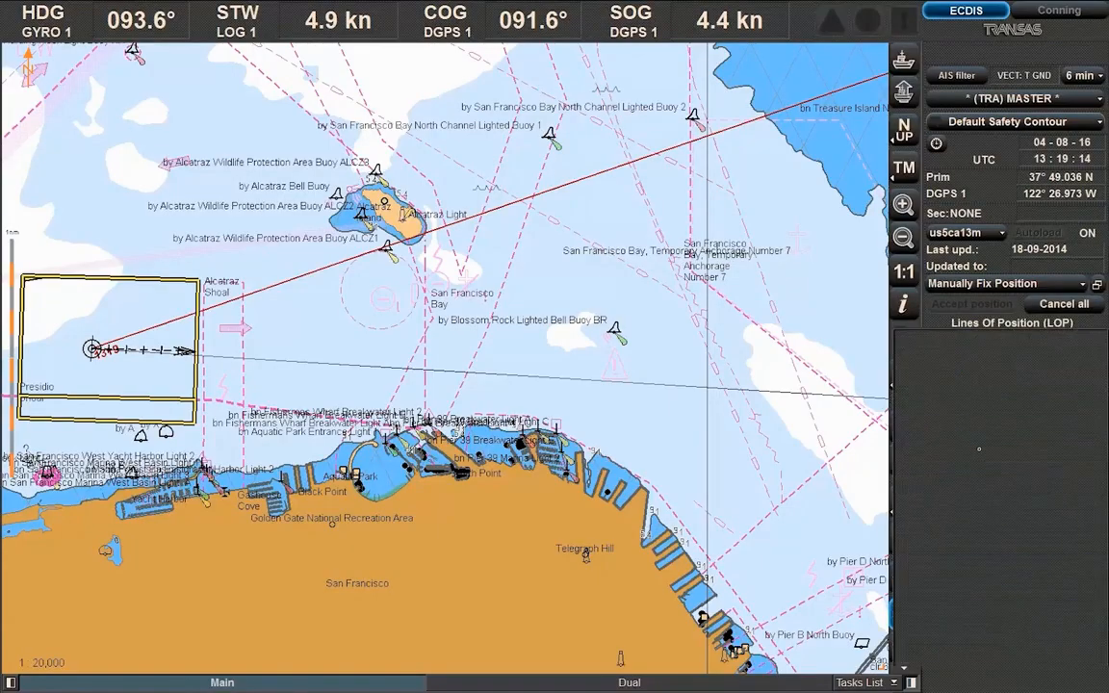
click(469, 287)
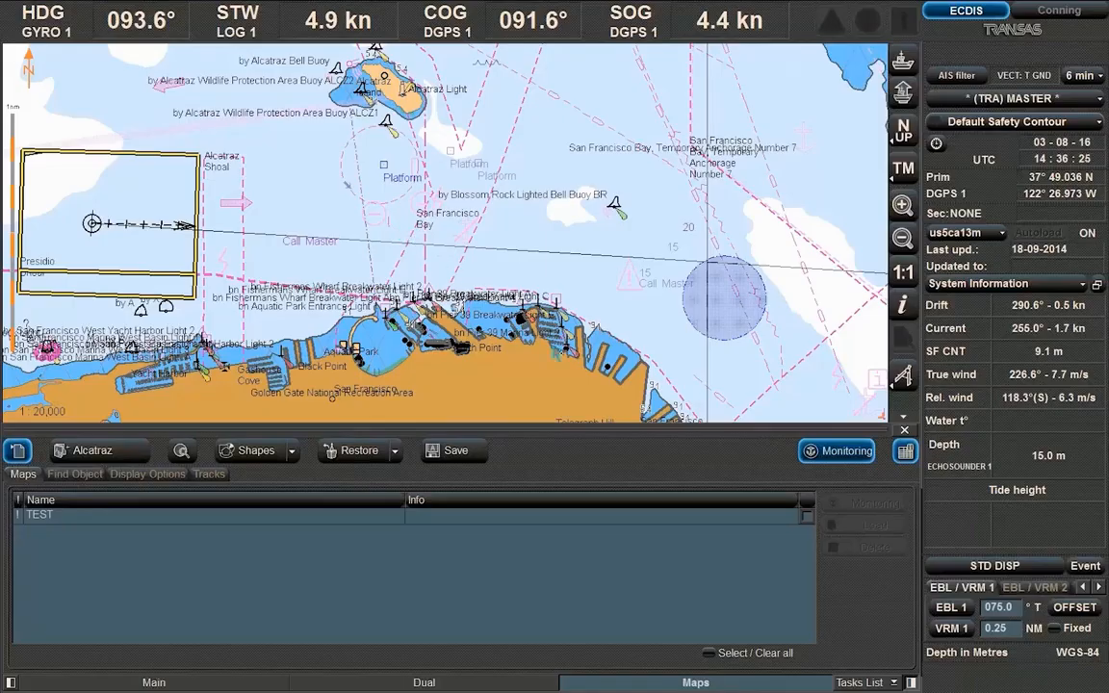
Select the TEST user map and delete it, confirming with OK
click(807, 516)
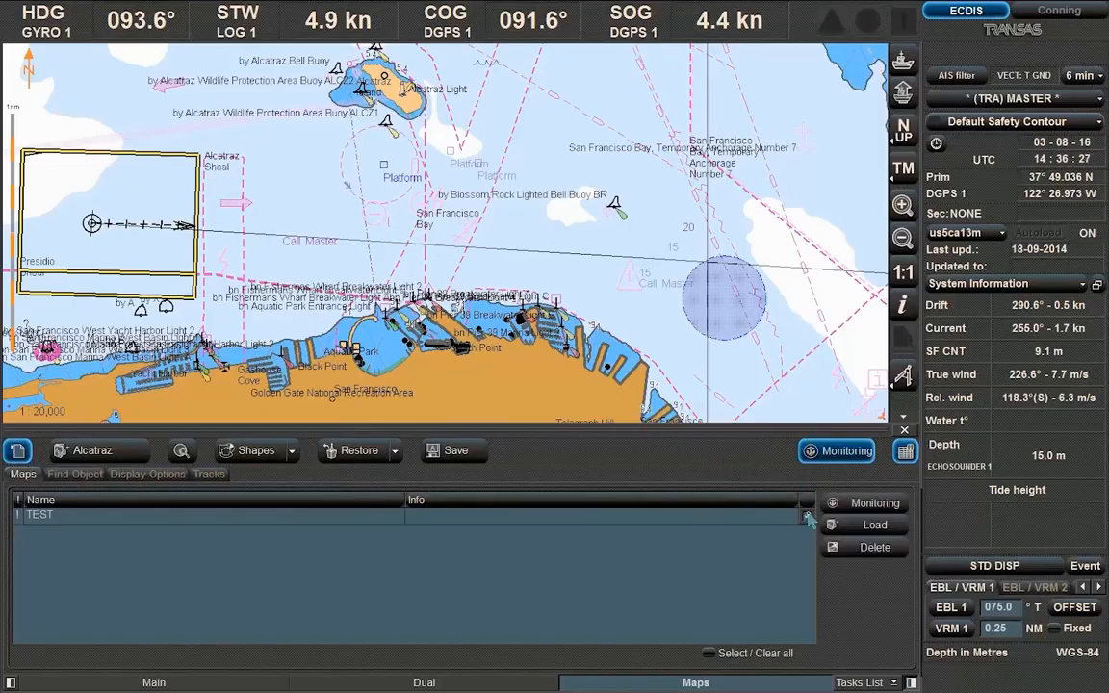
click(879, 556)
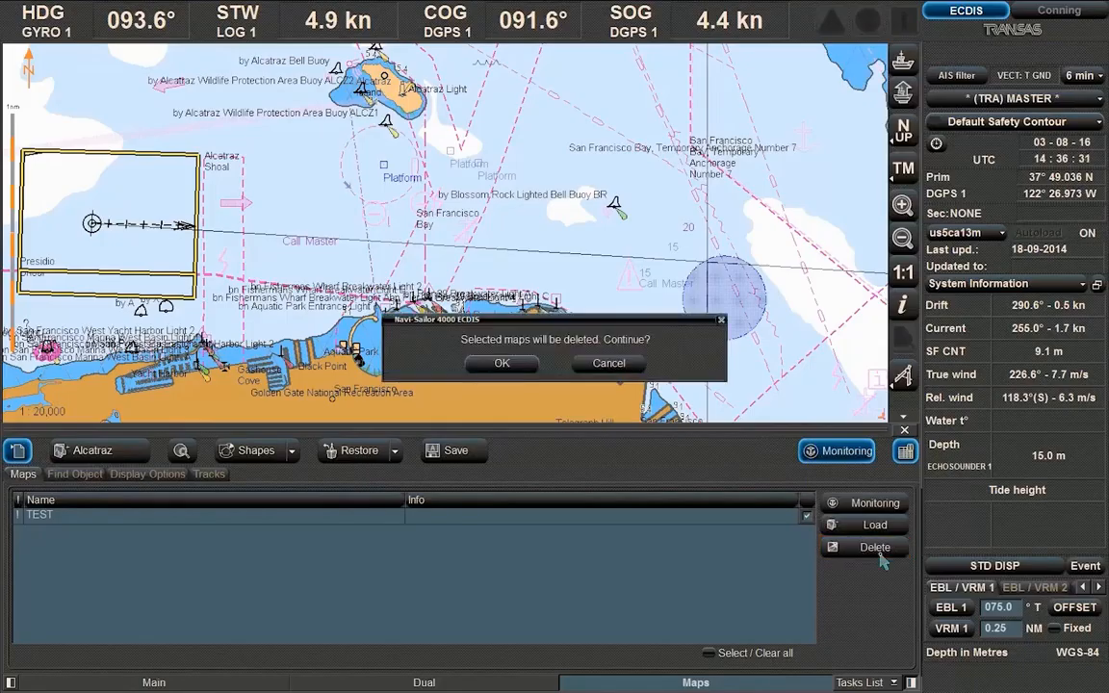
click(502, 364)
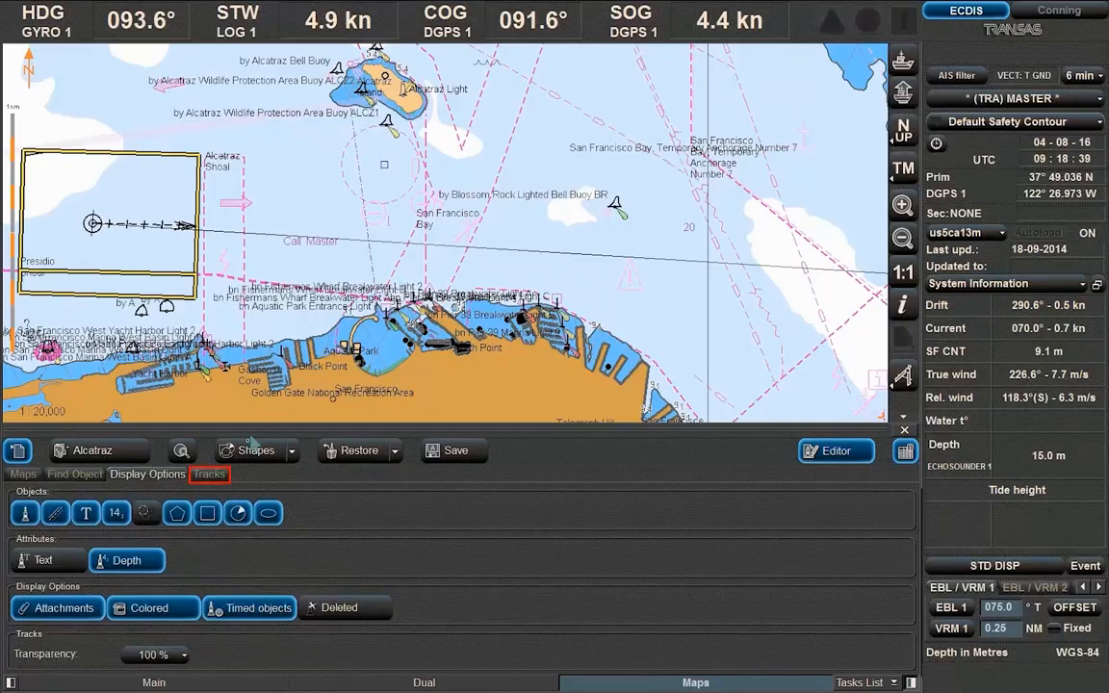
Set the Primary position track colour to black and tick its Record box
click(210, 474)
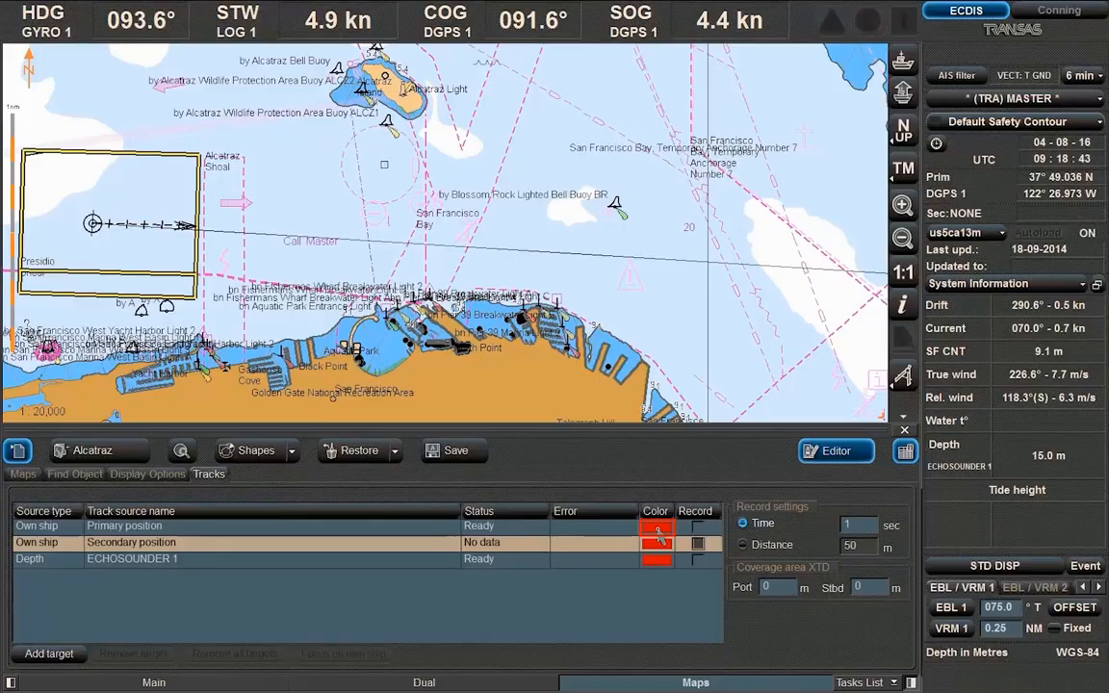
click(659, 531)
click(652, 473)
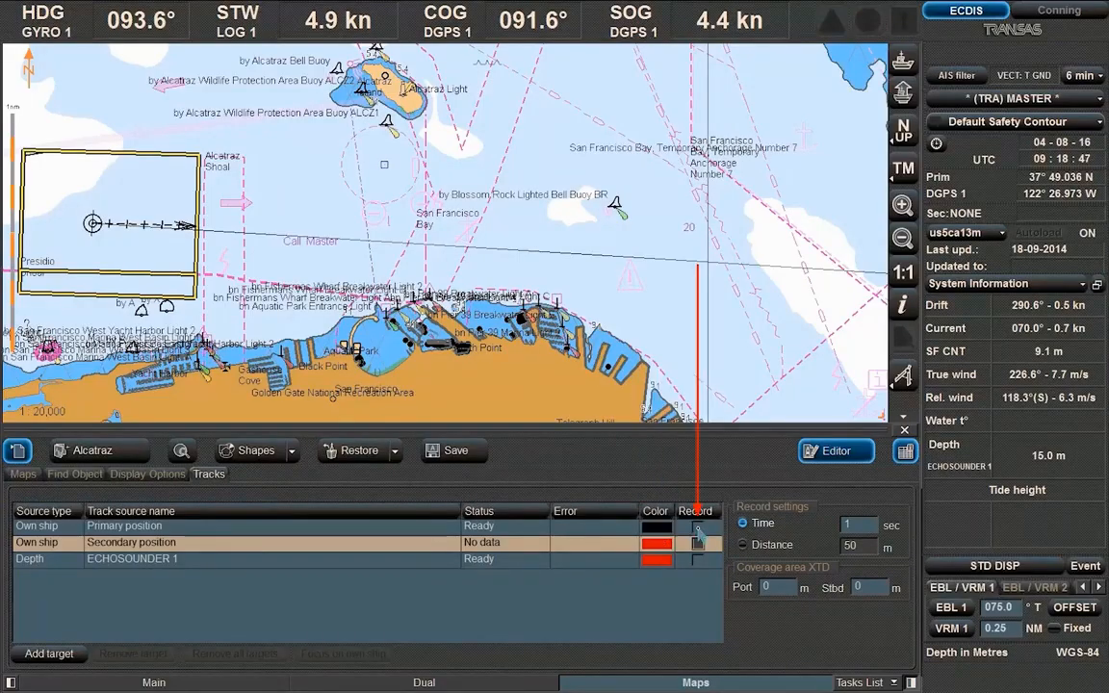
click(697, 528)
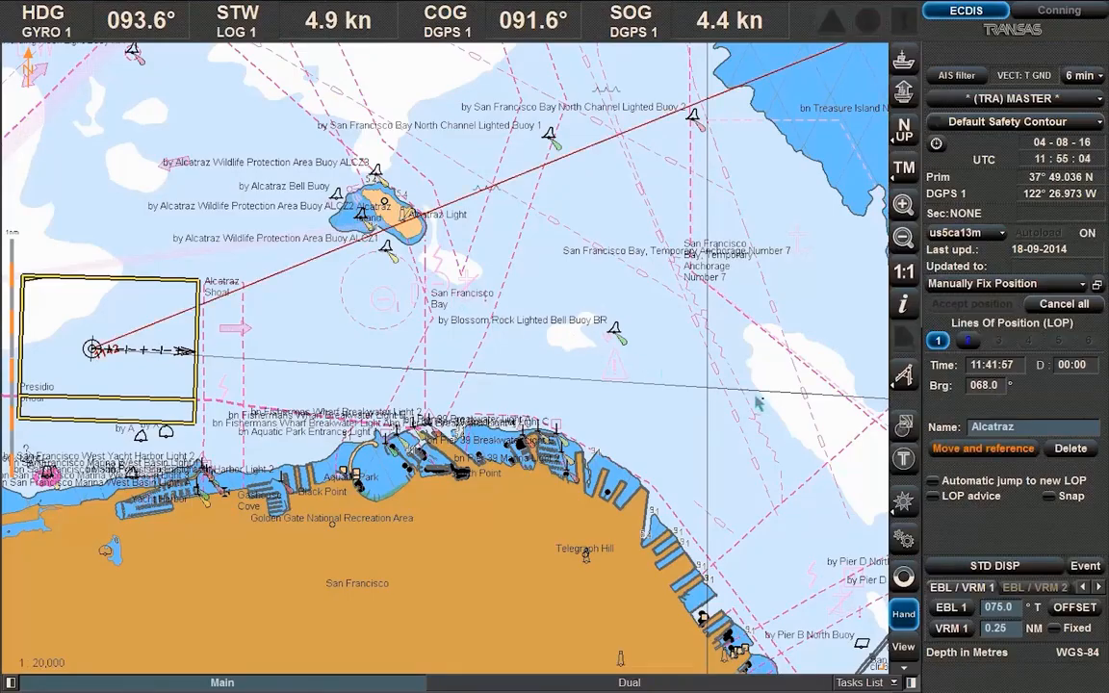
Bind the bearing line to Alcatraz, accept the manual position fix, and bring up the Sensors panel
click(1003, 451)
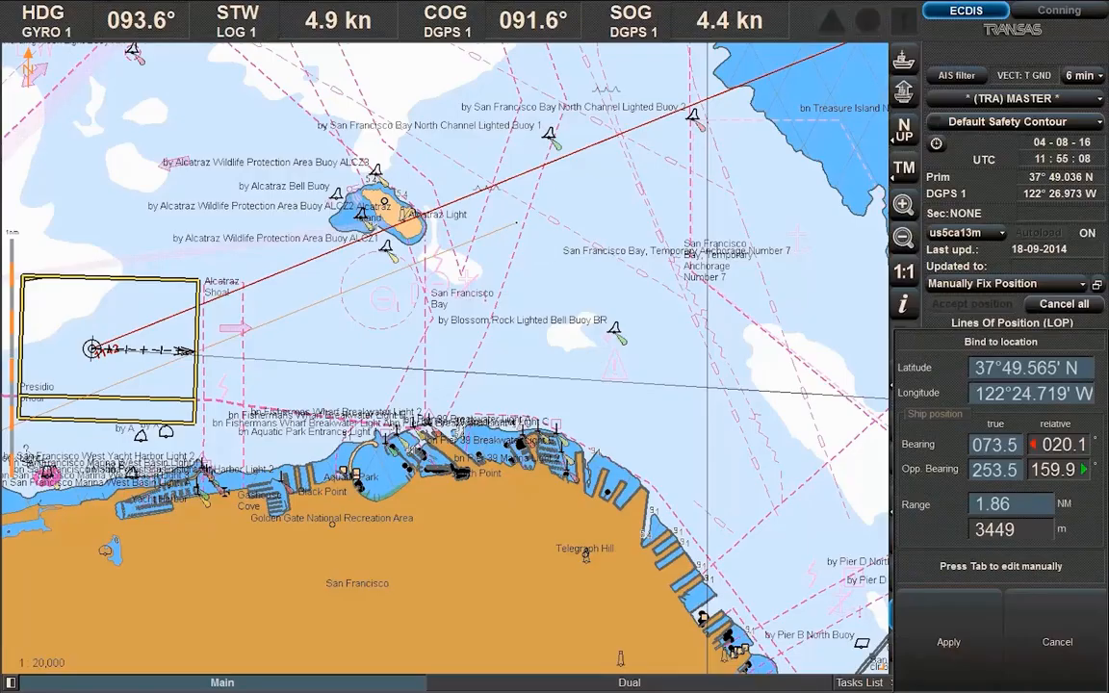
click(516, 222)
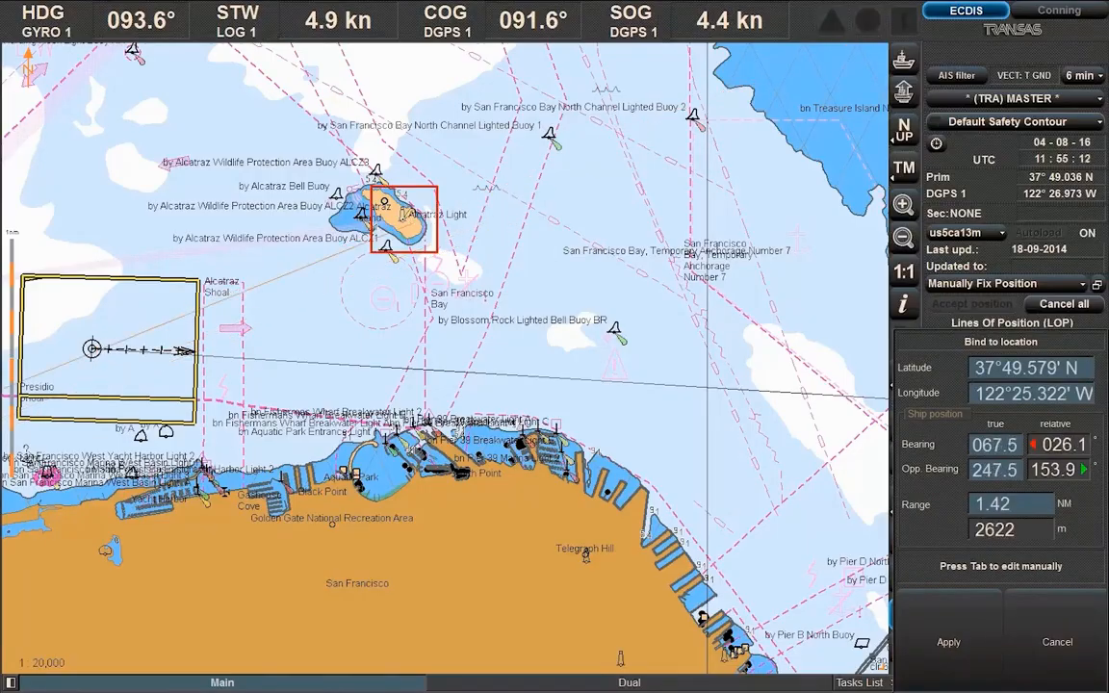
click(404, 219)
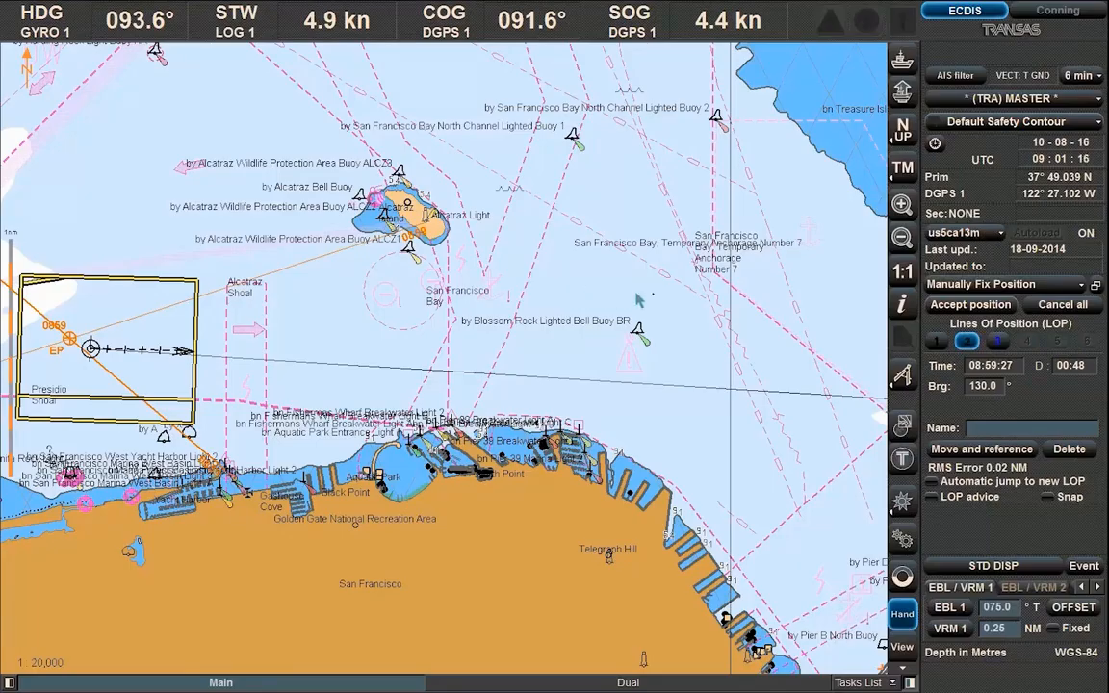
click(974, 306)
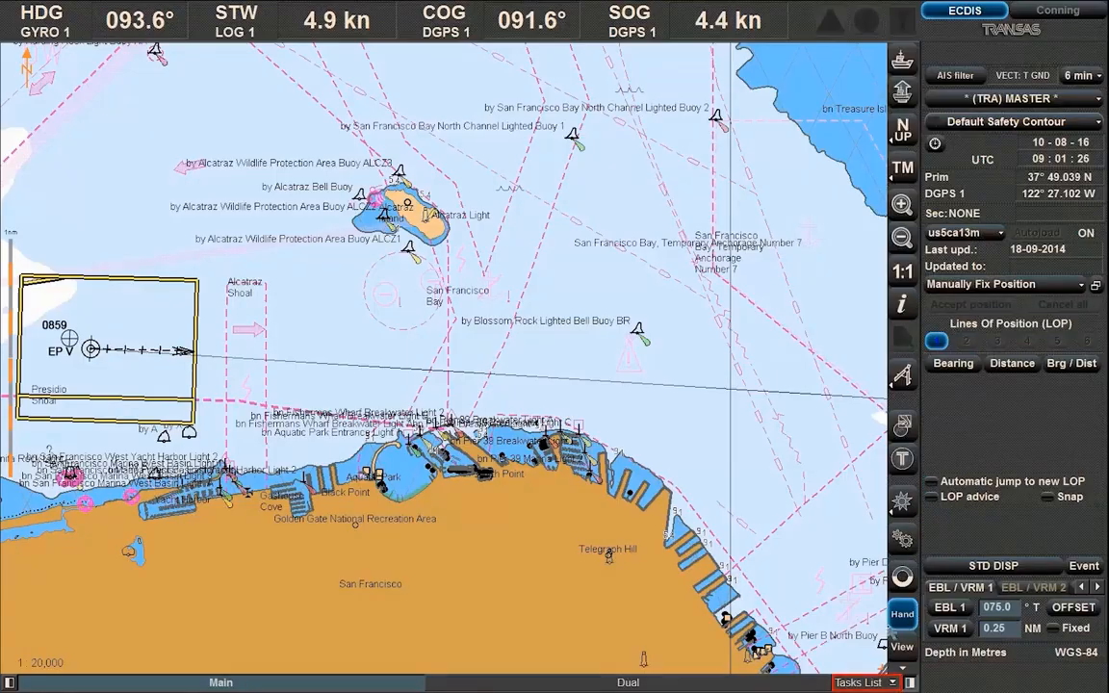
click(869, 683)
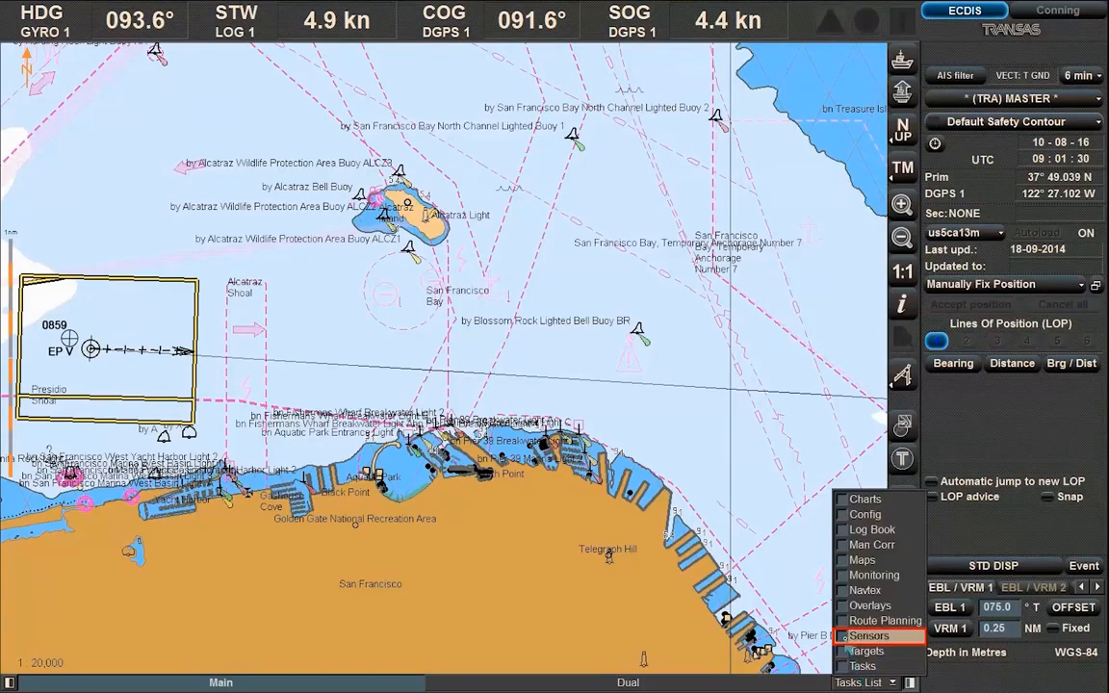
click(868, 636)
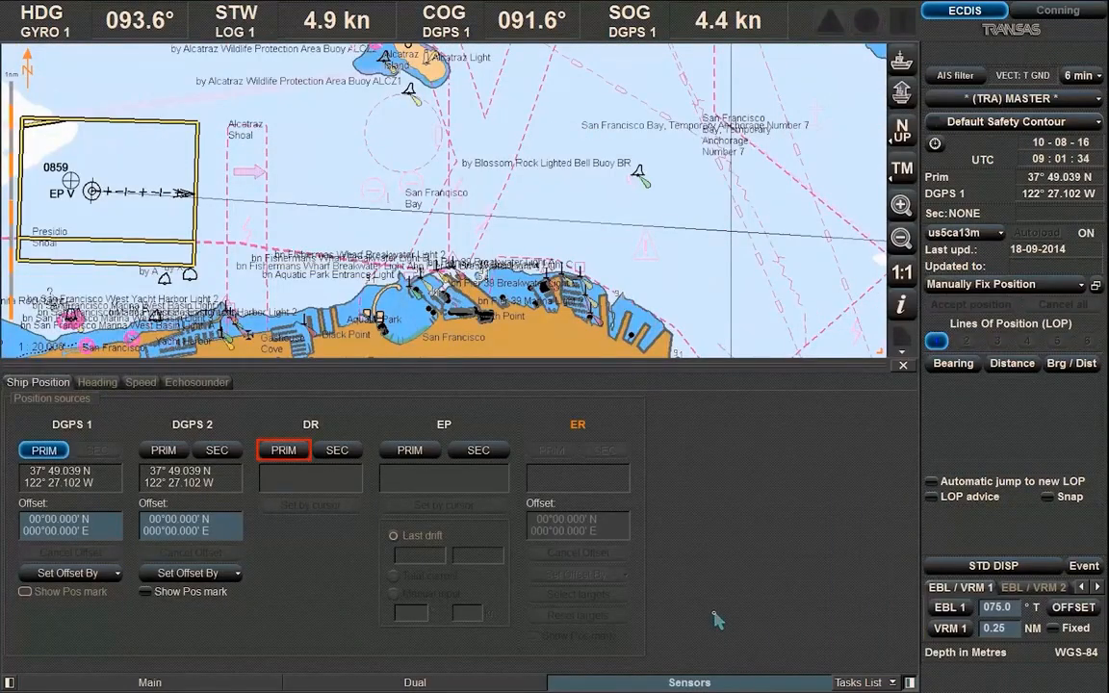
Make DR the primary position source and set the ship's position by cursor near Alcatraz Shoal
click(286, 452)
click(310, 505)
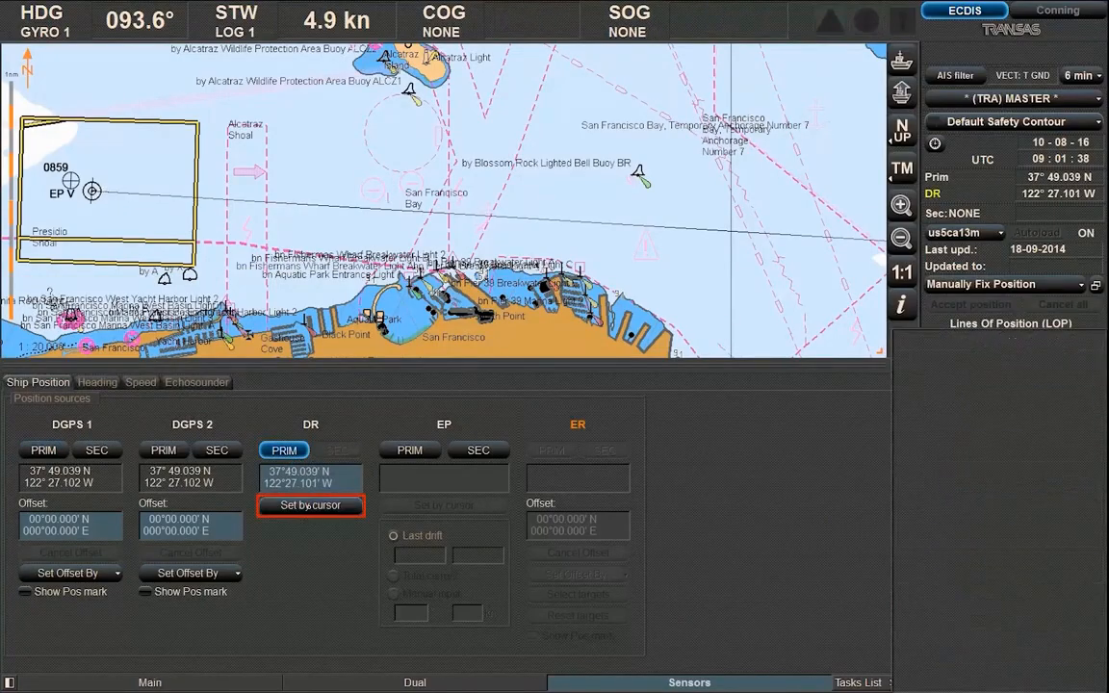
click(247, 162)
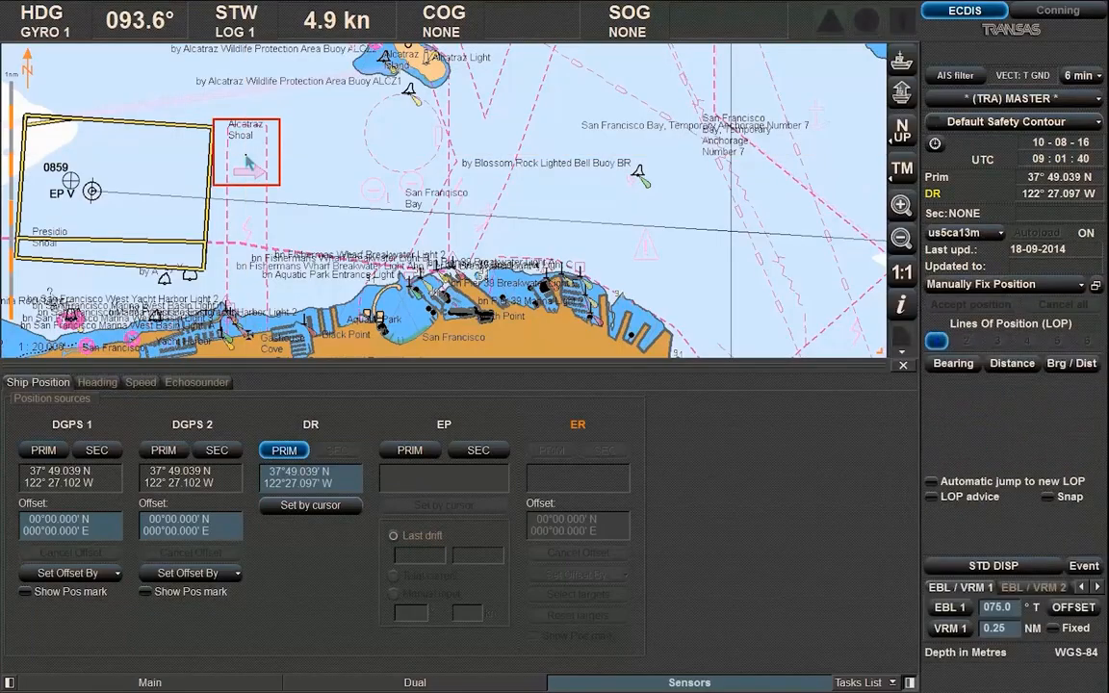
click(246, 158)
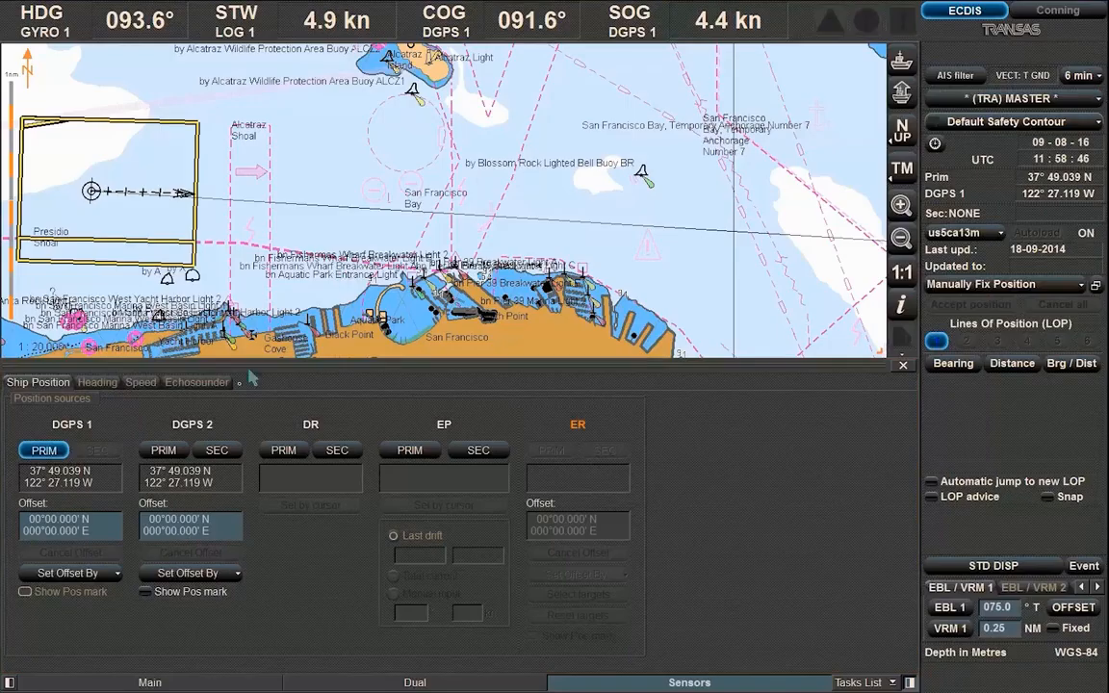
Offset DGPS 1 by 1' north, then to a chart point by cursor, then cancel the offset
click(51, 520)
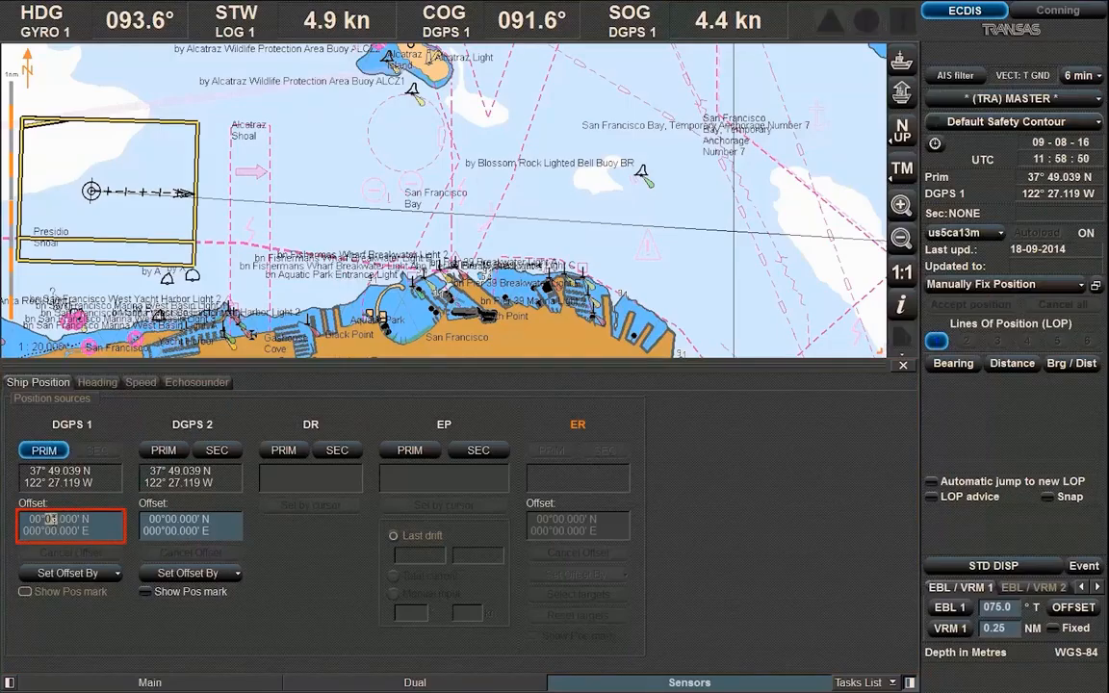
key(Return)
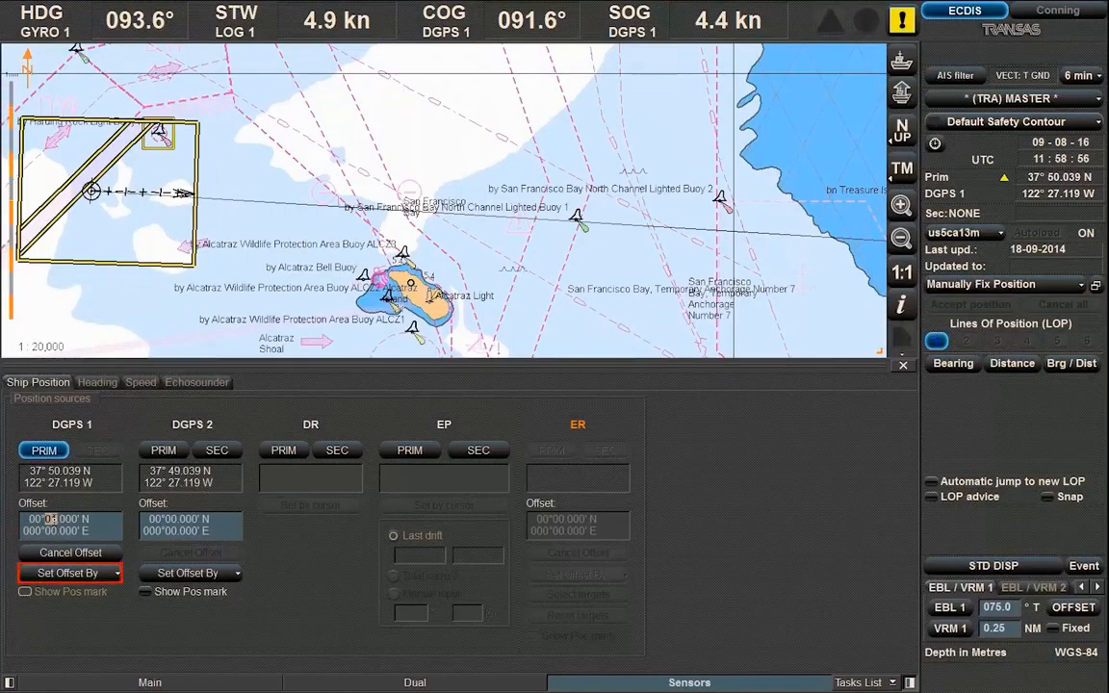
click(89, 573)
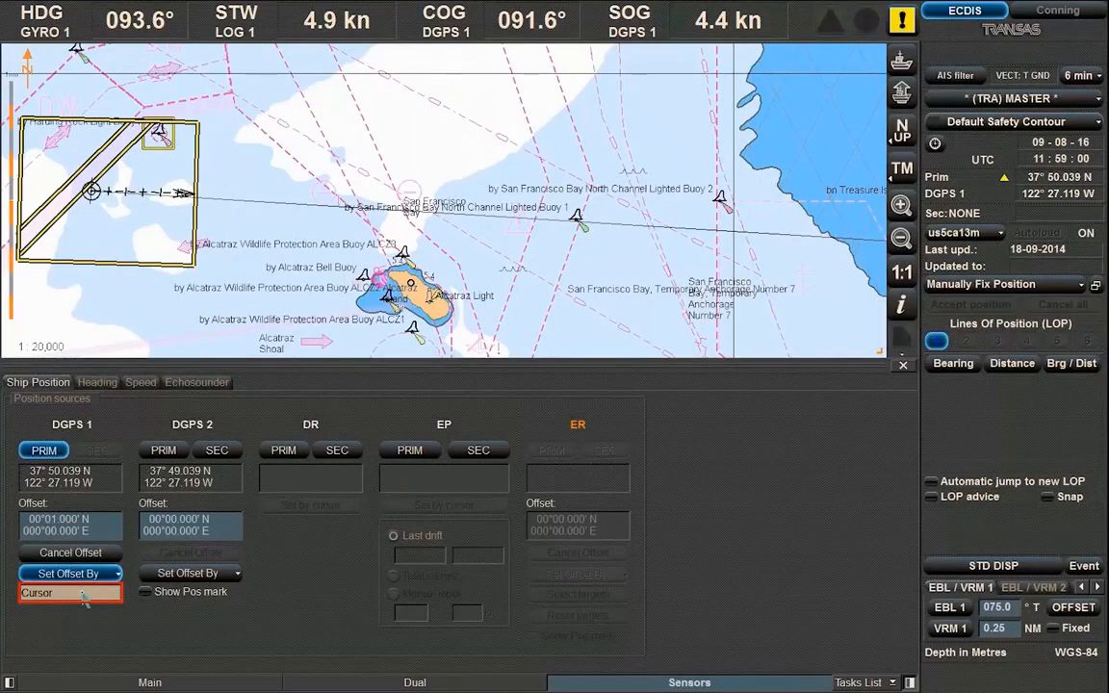
click(71, 592)
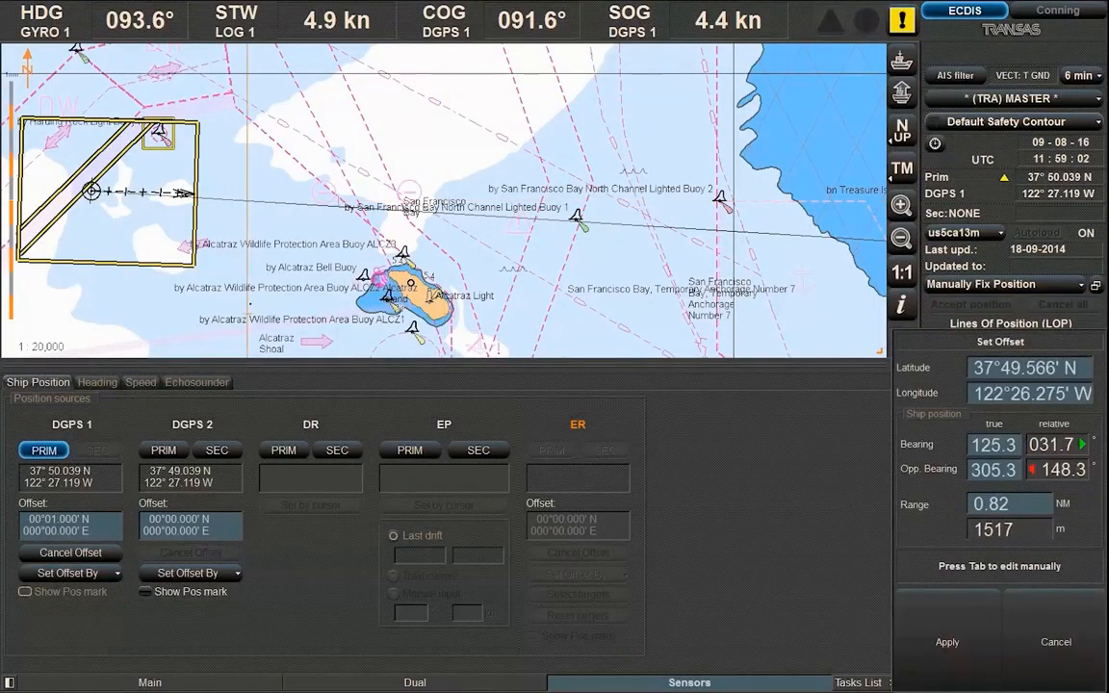
click(250, 305)
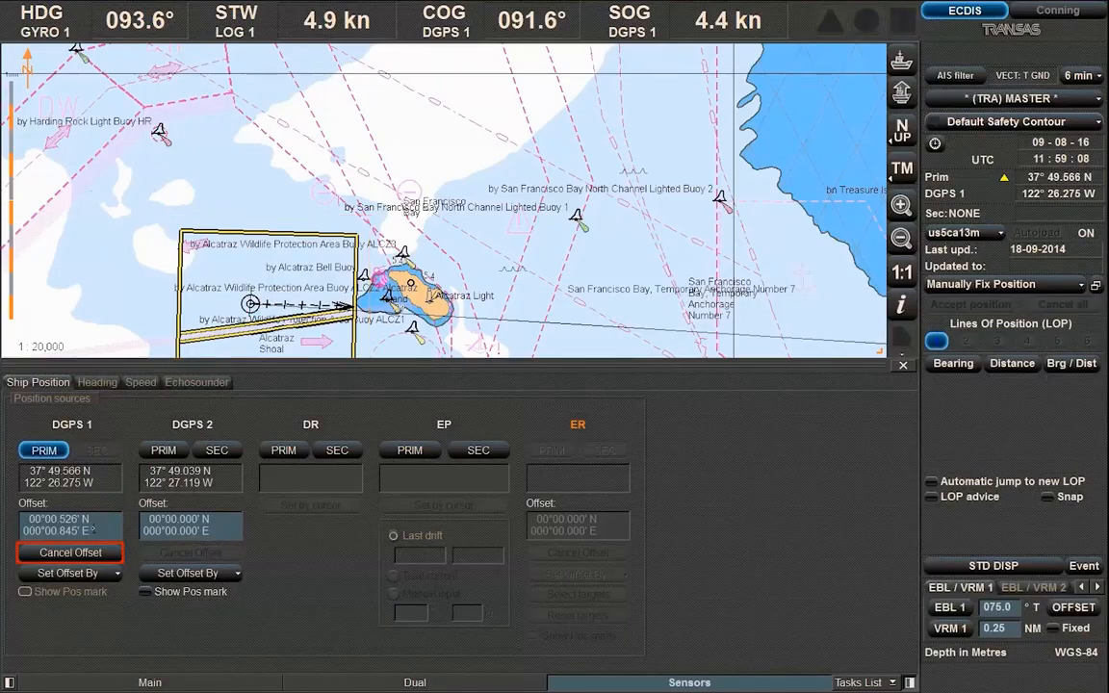
click(79, 556)
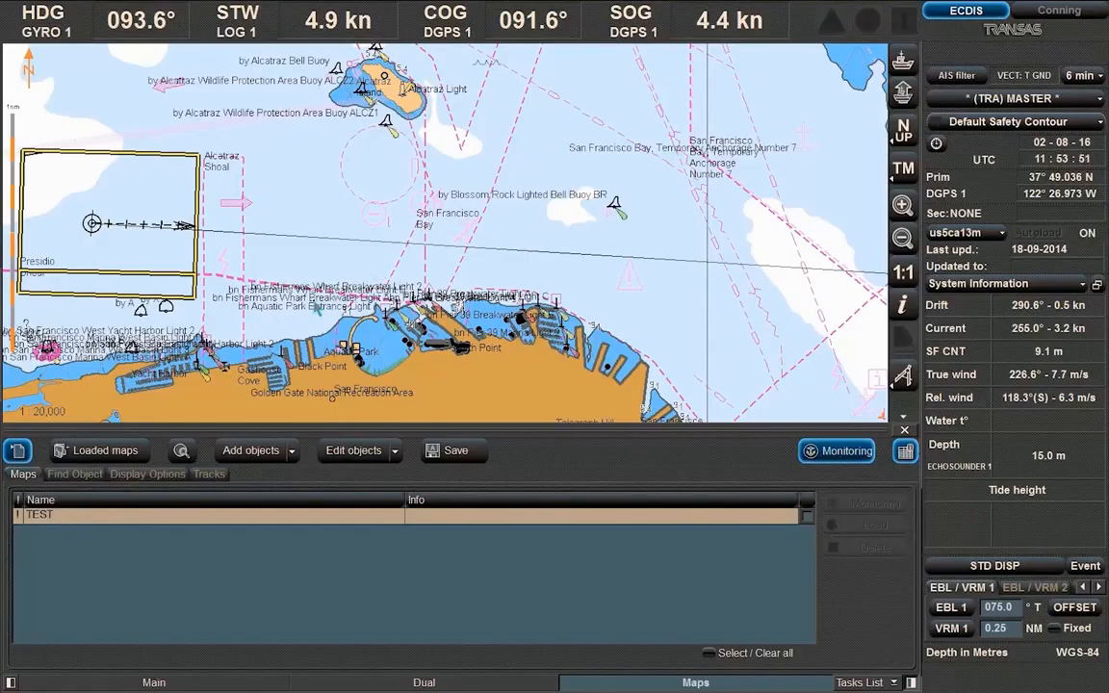
Create the new user map NEWMAP01 from the Loaded maps list
click(99, 451)
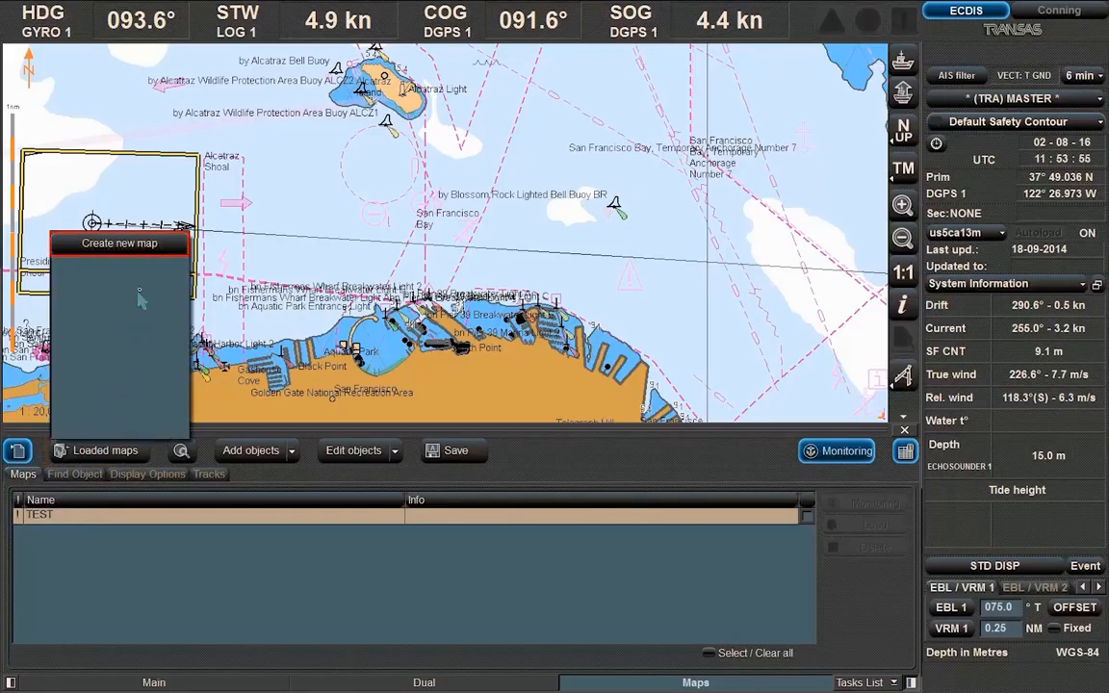
click(160, 246)
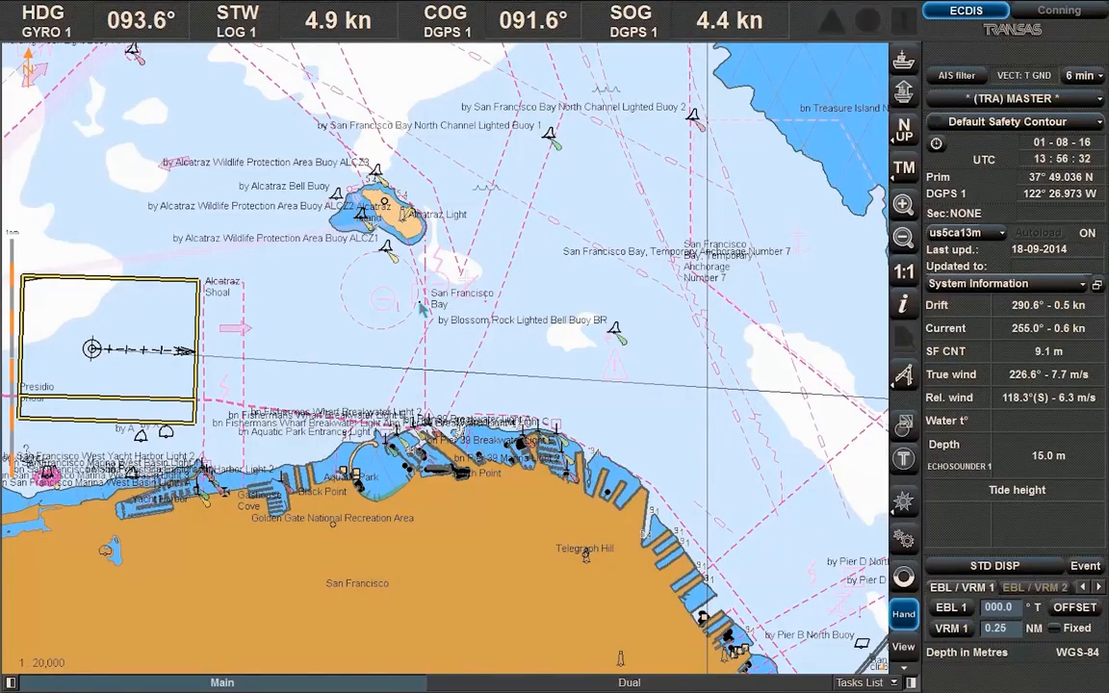
Take a 068.0° bearing line of position from Alcatraz using the ERBL cursor
right_click(421, 306)
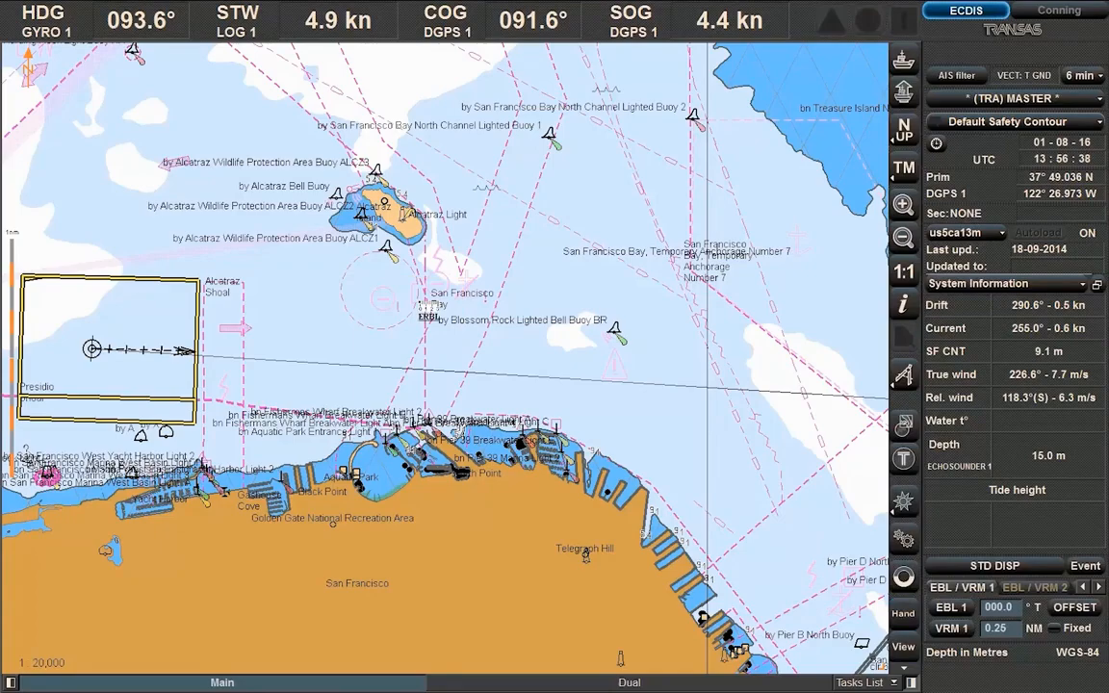
click(404, 221)
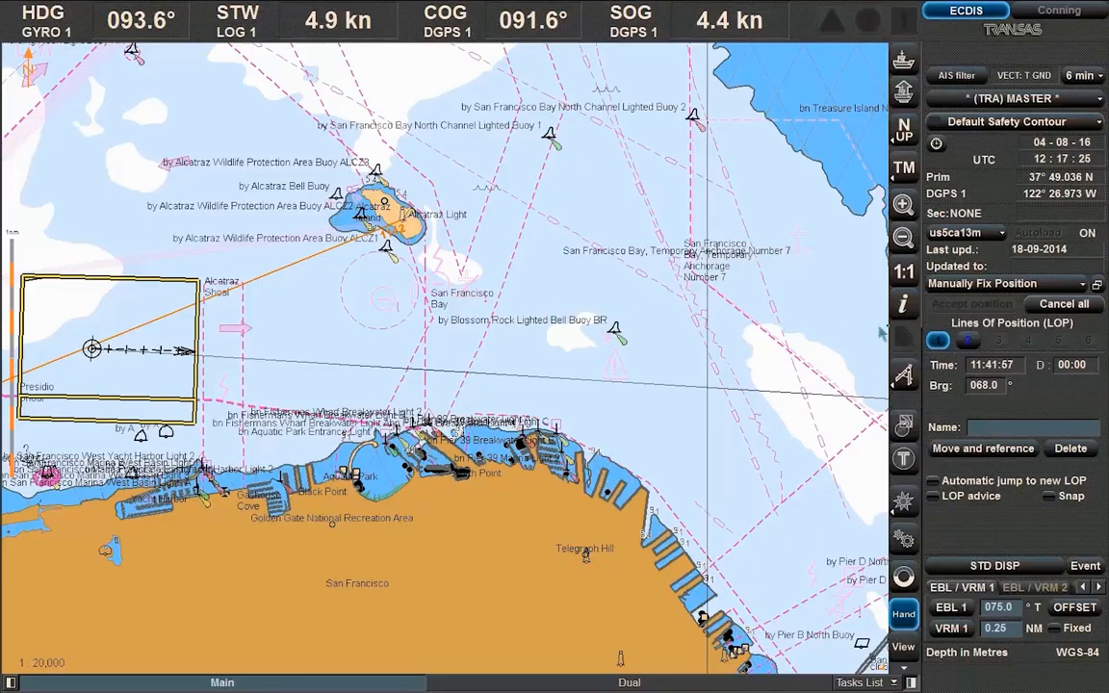
Add a 1.00 NM distance line of position as LOP 2, with automatic jump to new LOP on
click(967, 342)
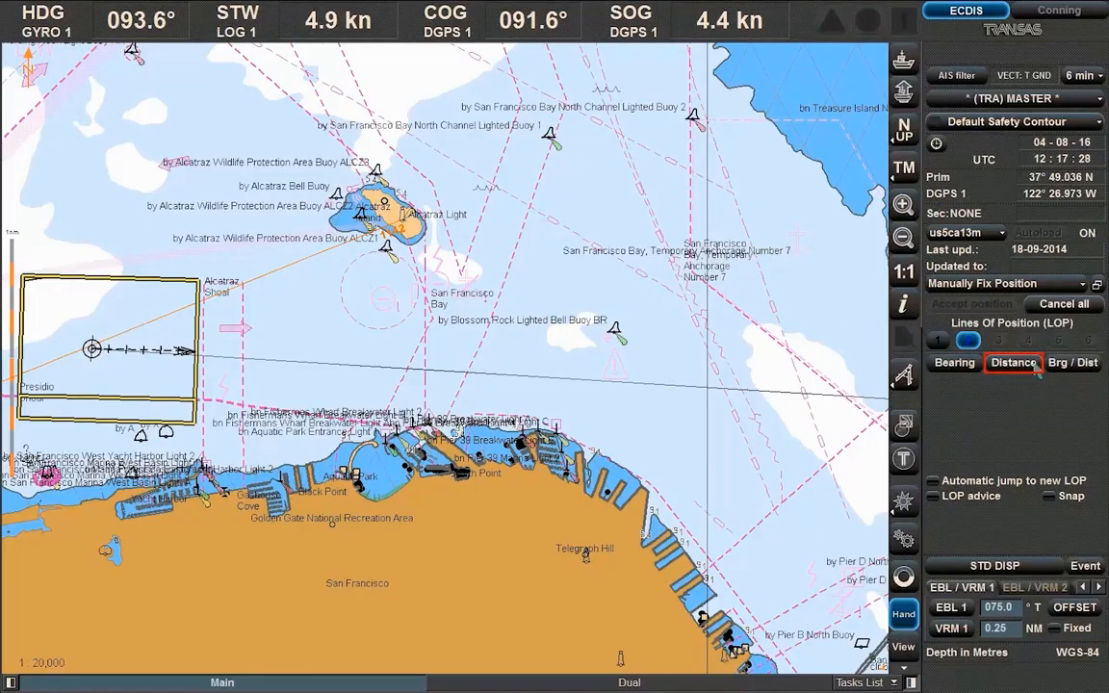
click(1013, 362)
click(1004, 387)
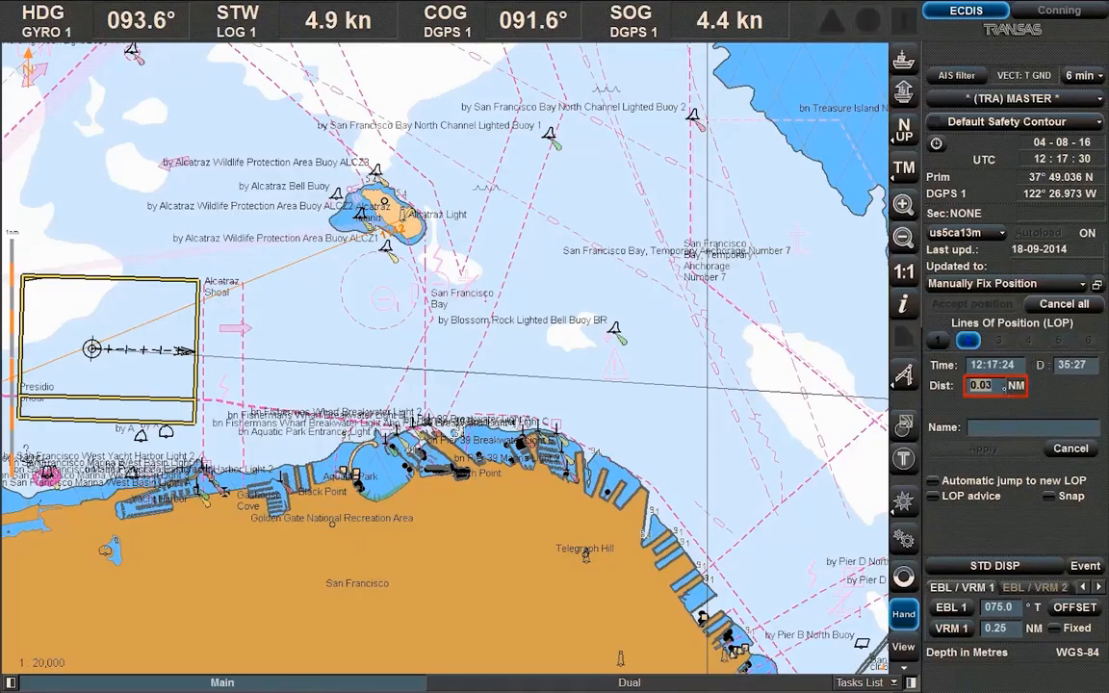
text(1.00)
key(Return)
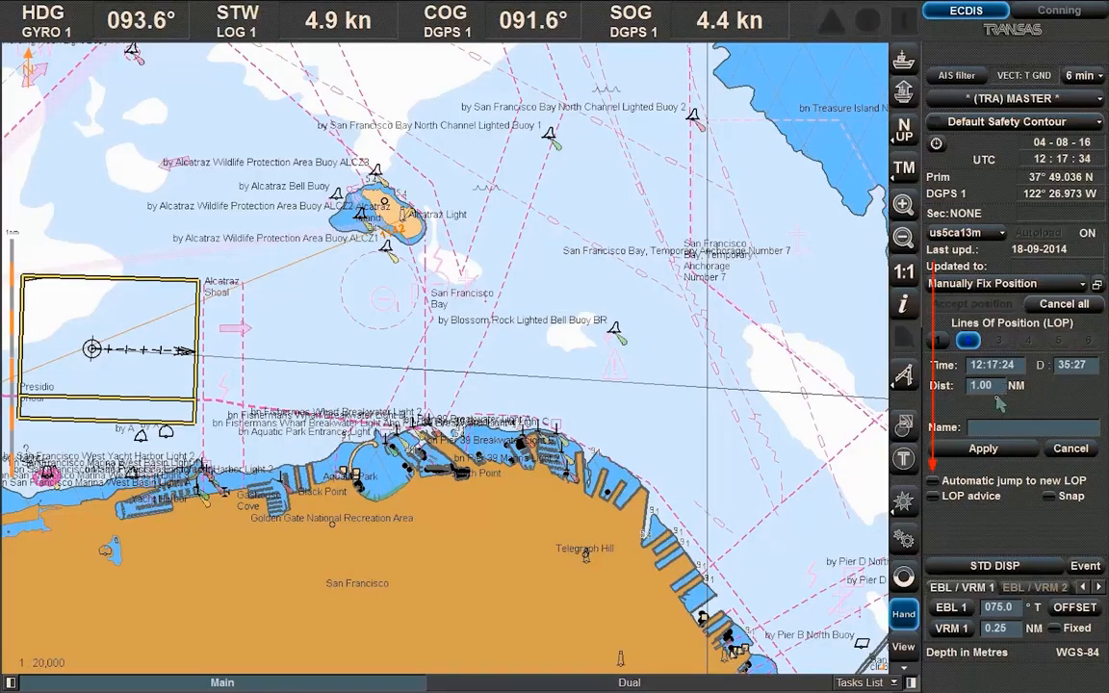
click(934, 482)
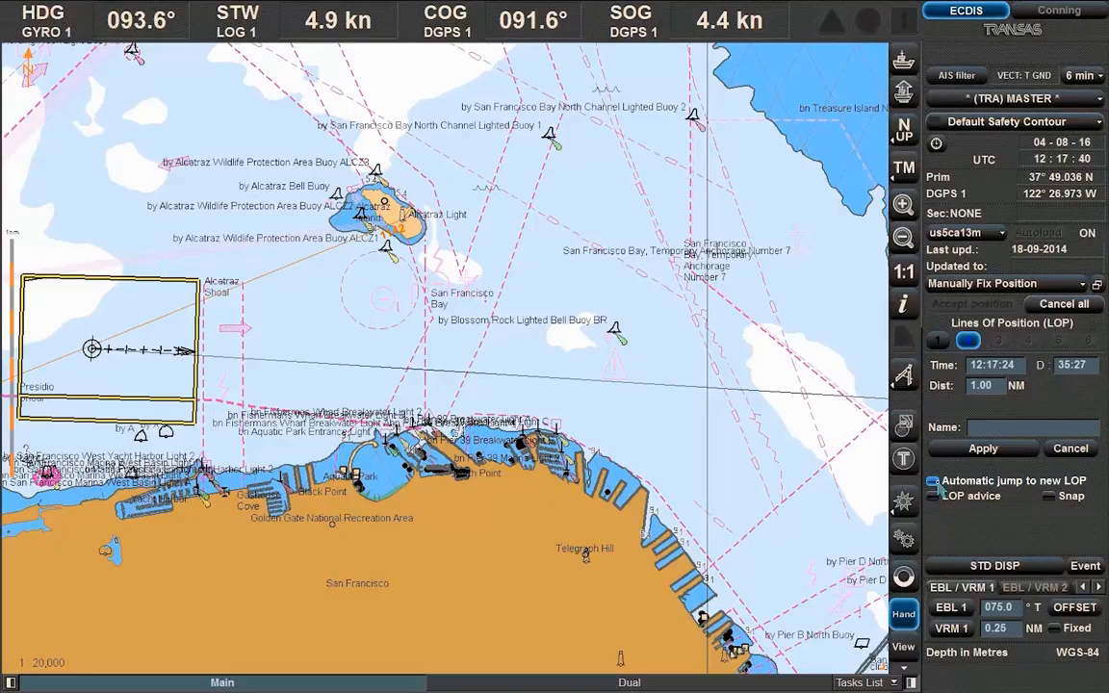
click(996, 452)
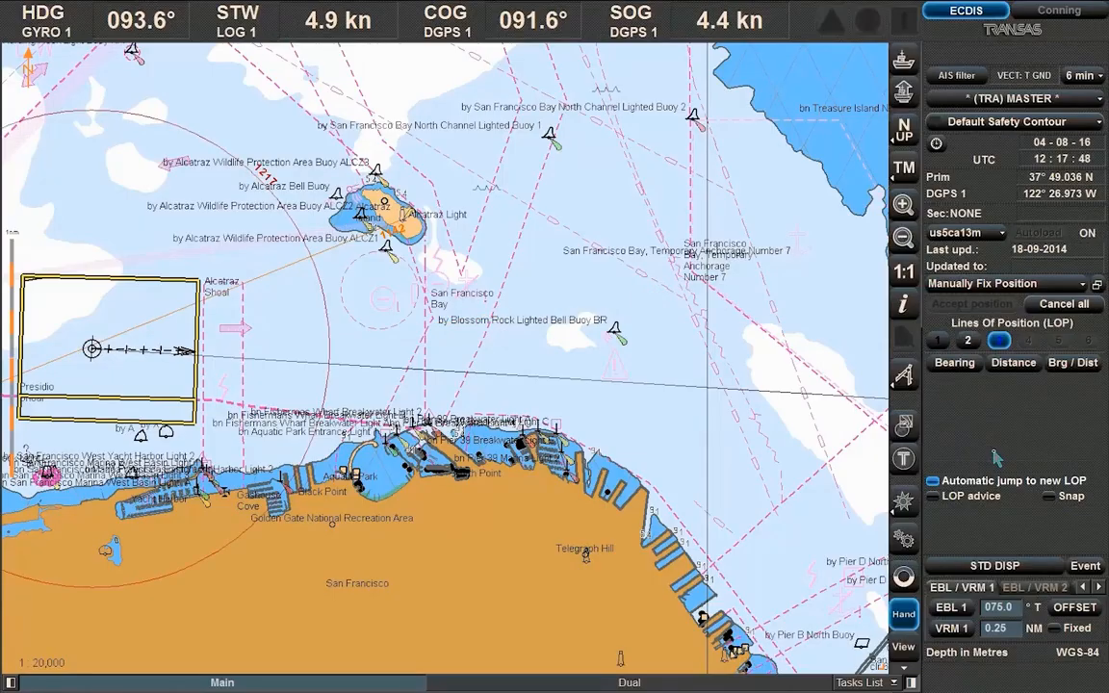
Reference the 1.00 NM range circle to a chart point near Black Point
click(967, 342)
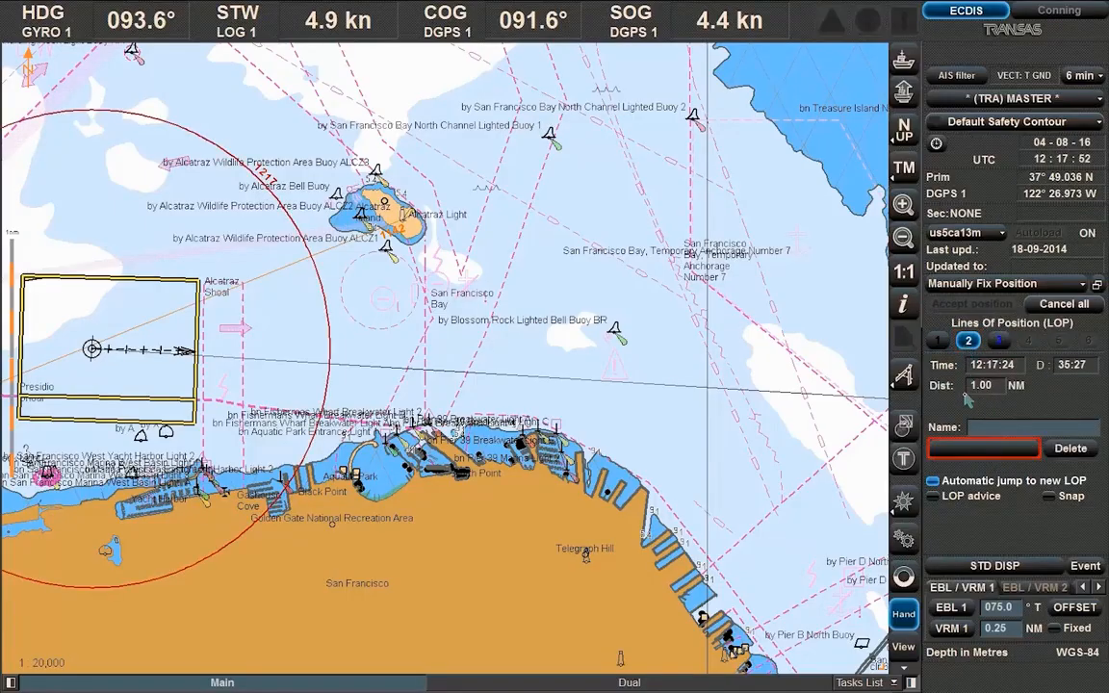
click(961, 449)
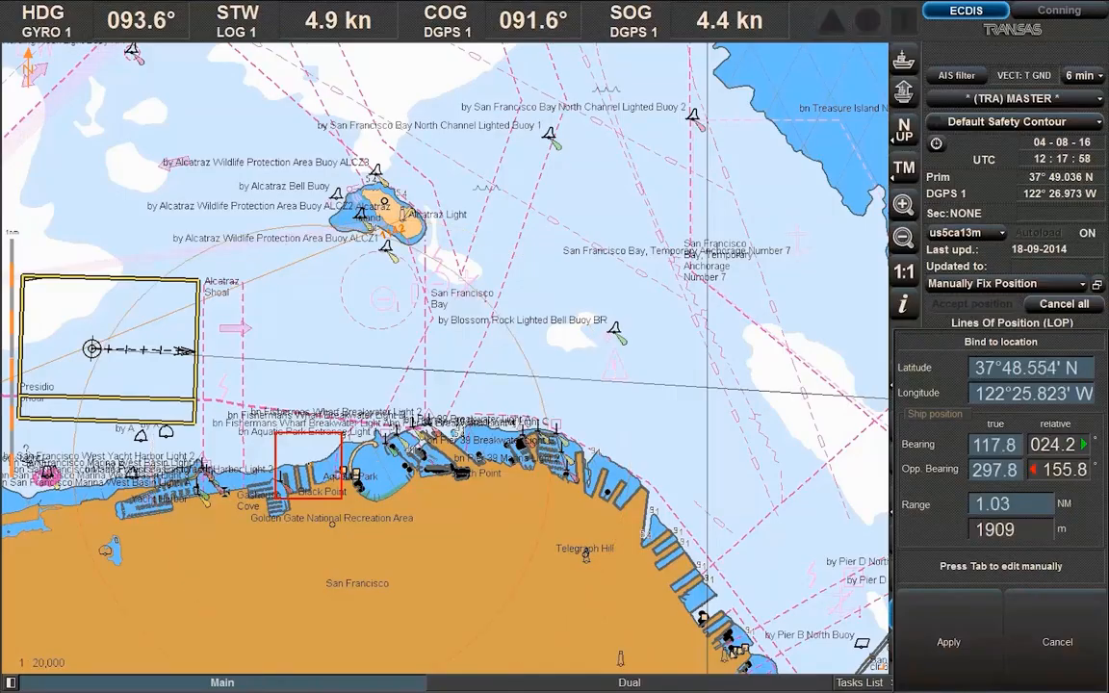
click(309, 465)
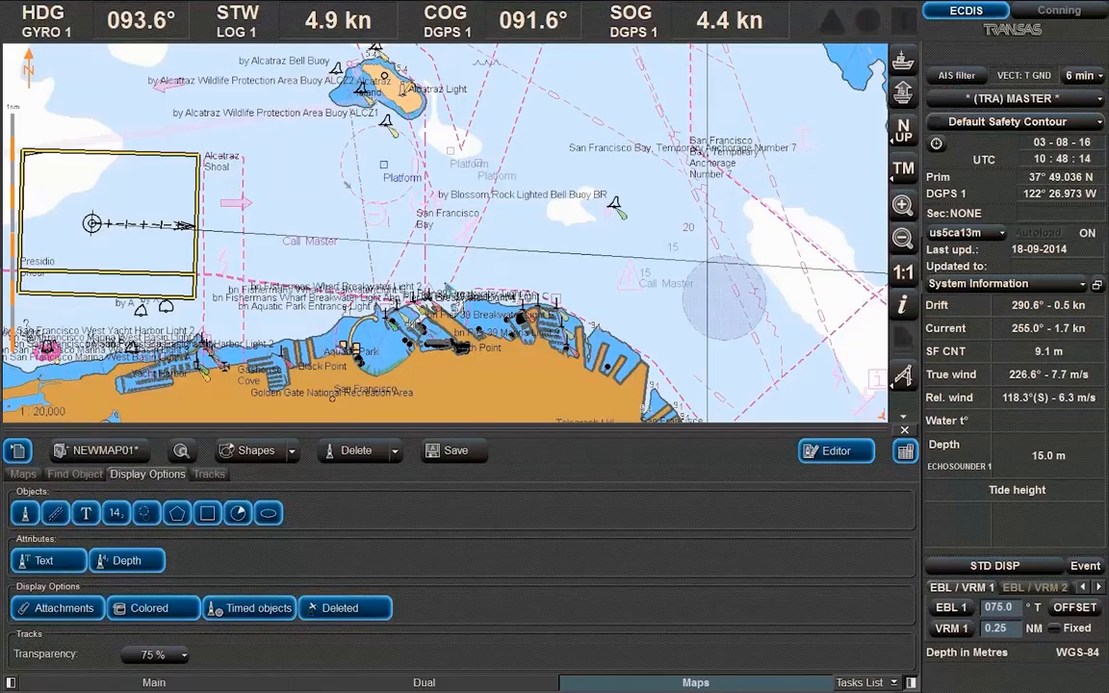
Restore the deleted circle area on the user map
click(394, 451)
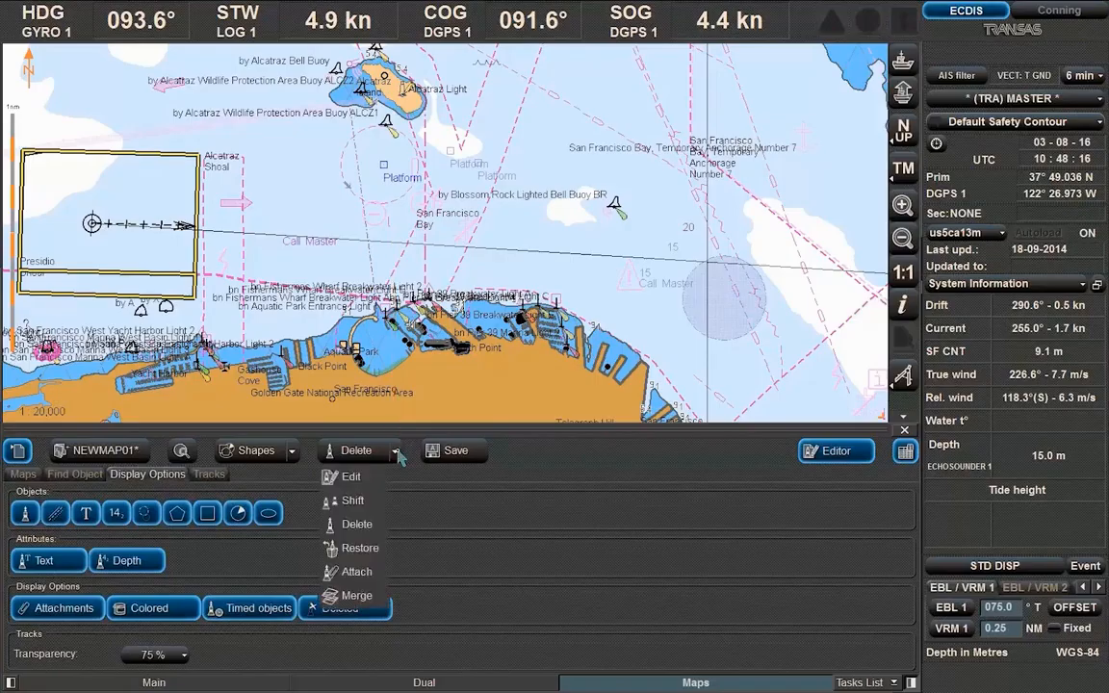
click(348, 548)
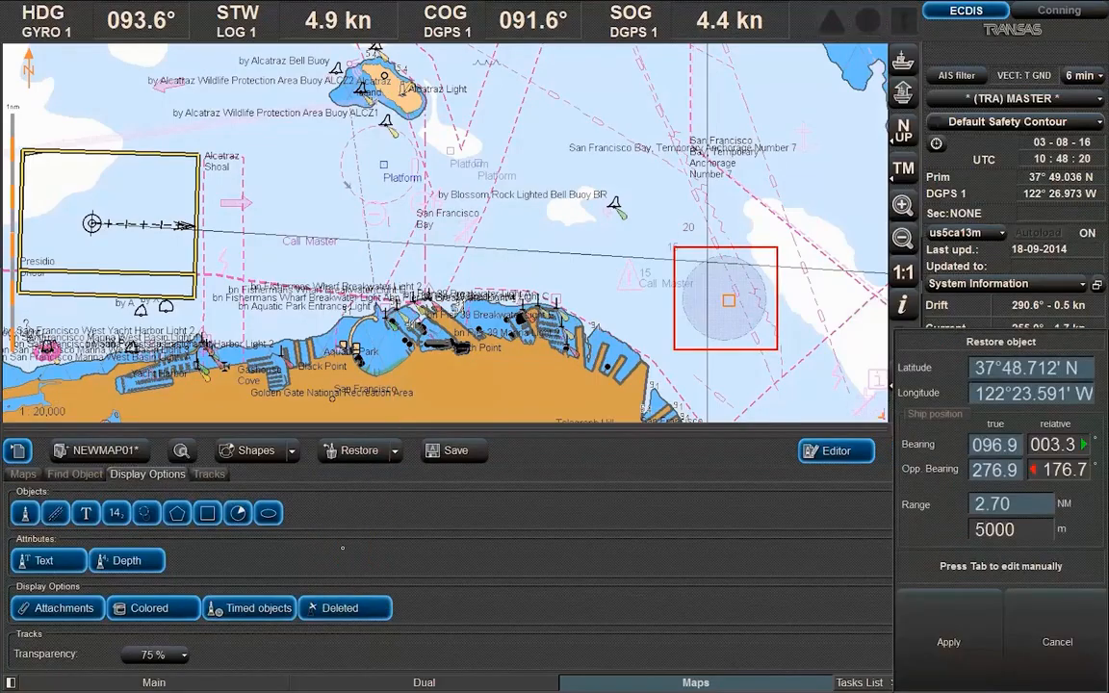
click(726, 300)
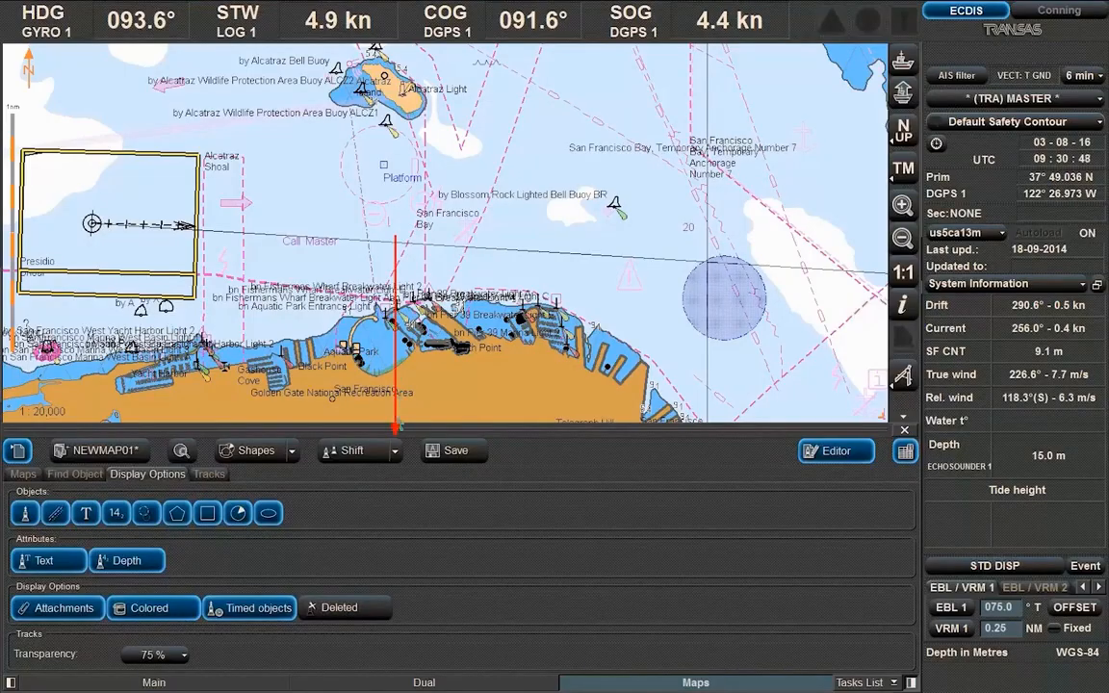
Delete the circle area again and turn on display of deleted objects
click(395, 452)
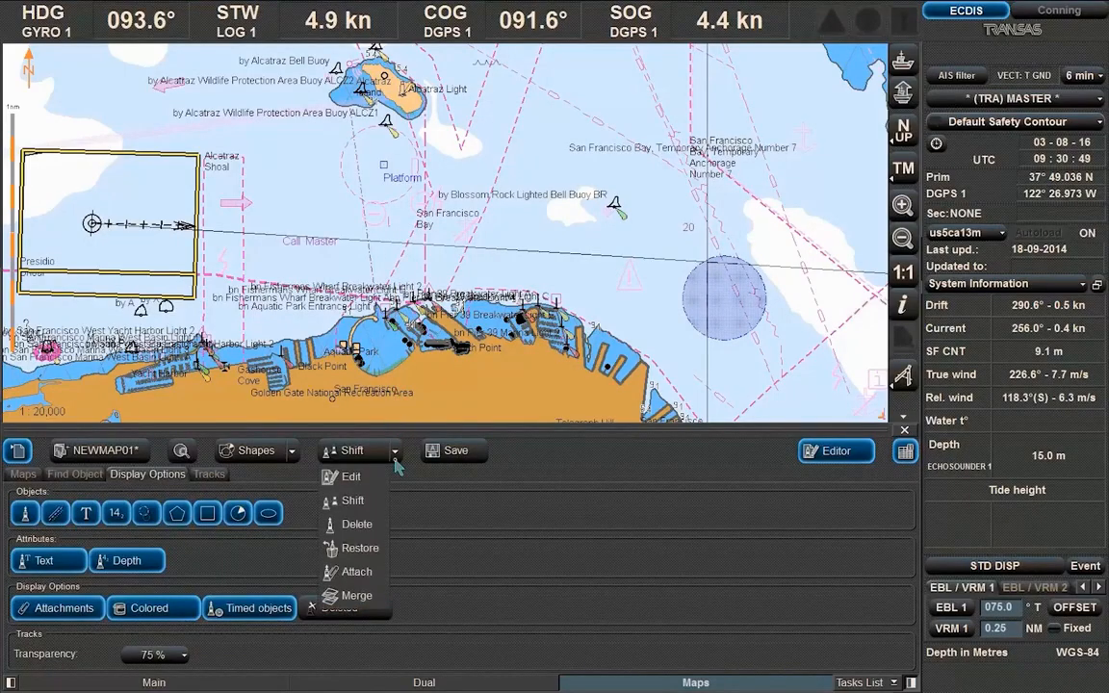
click(356, 526)
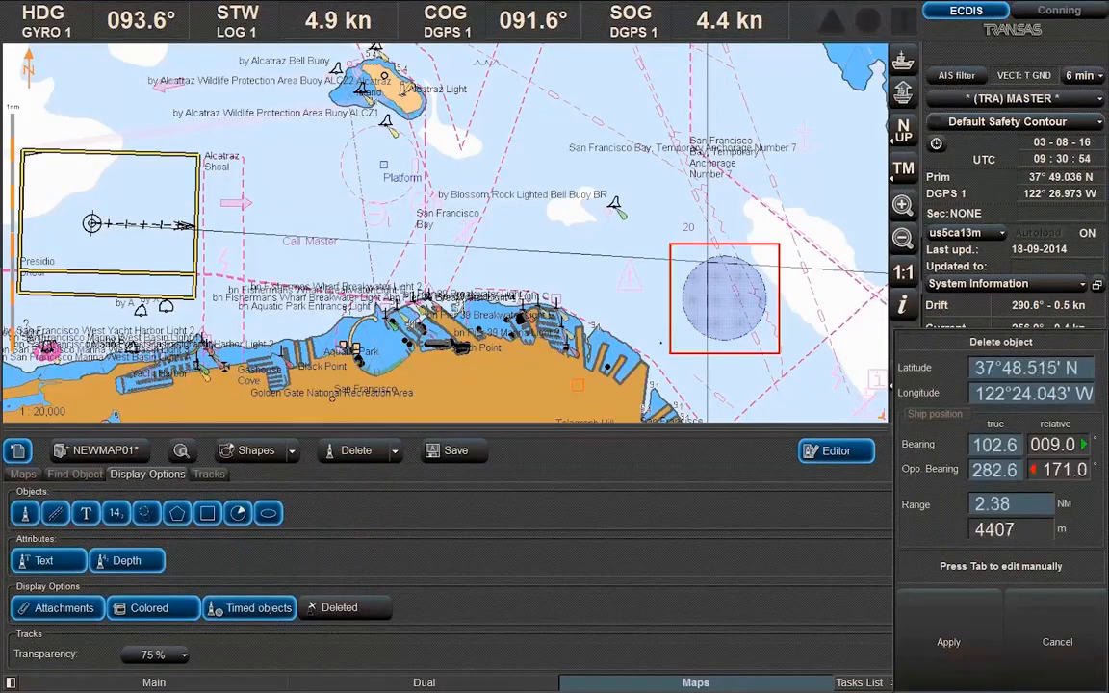
click(729, 302)
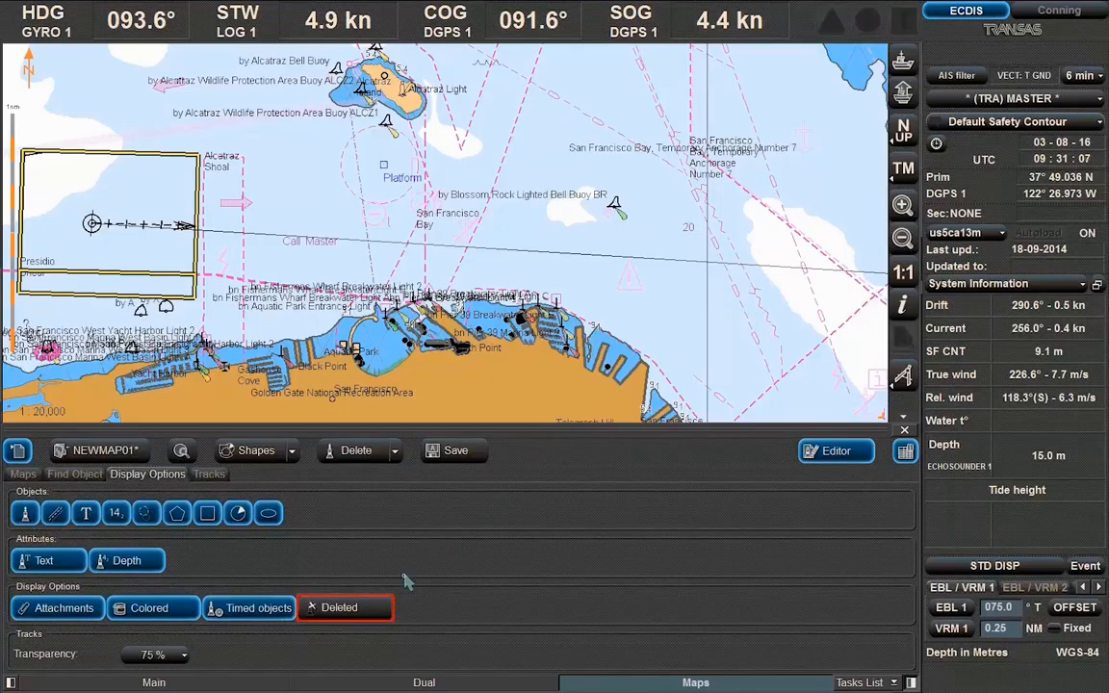
click(367, 610)
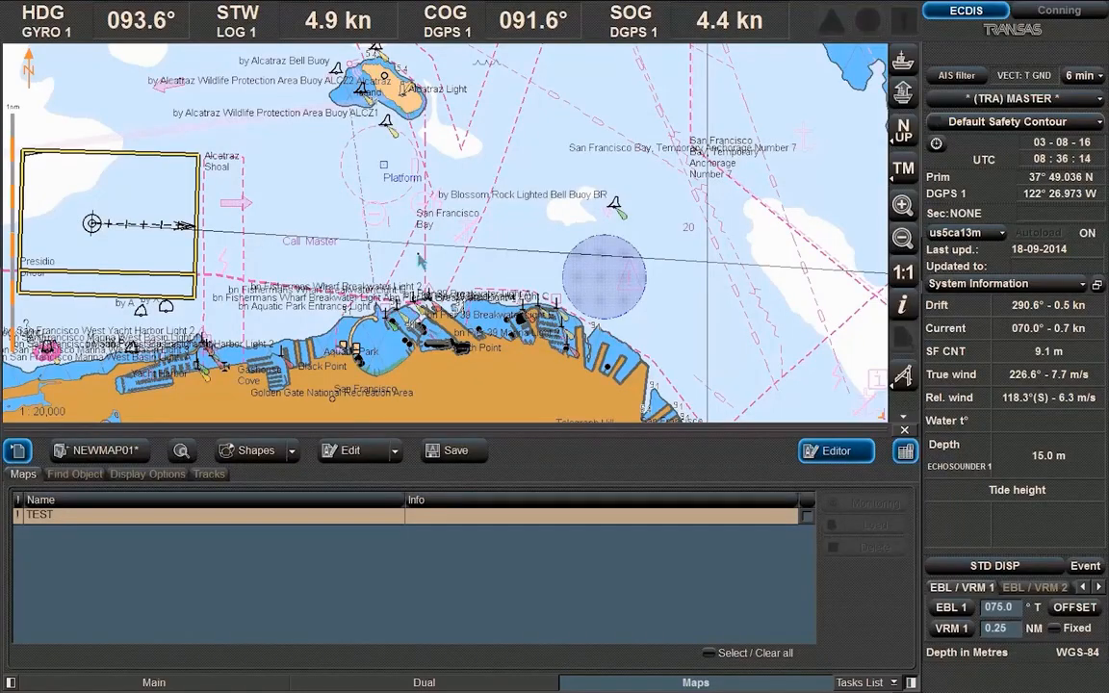
Shift the shaded circle area about 0.51 NM east on a 099.9° bearing
click(395, 247)
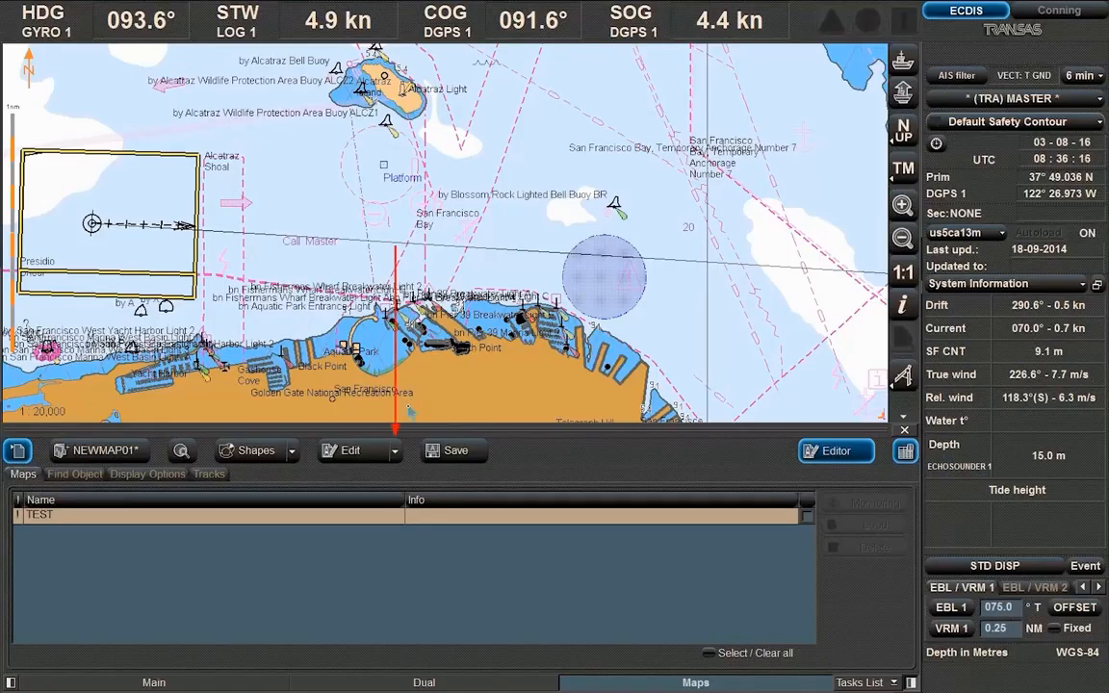
click(395, 450)
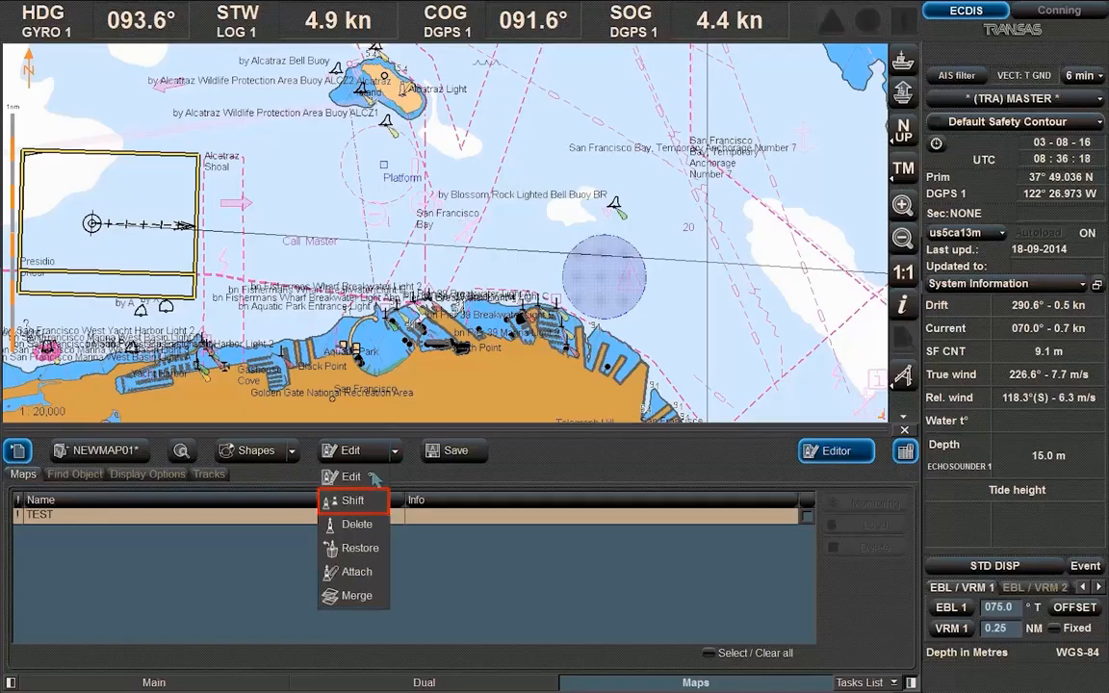
click(352, 501)
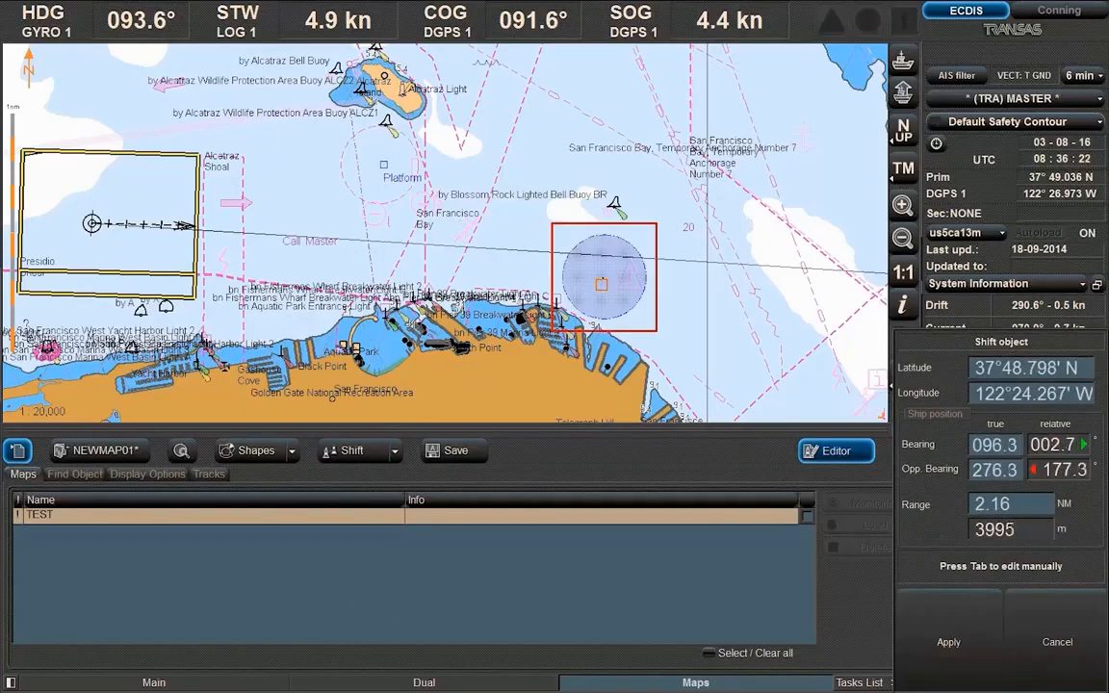
click(605, 272)
click(605, 272)
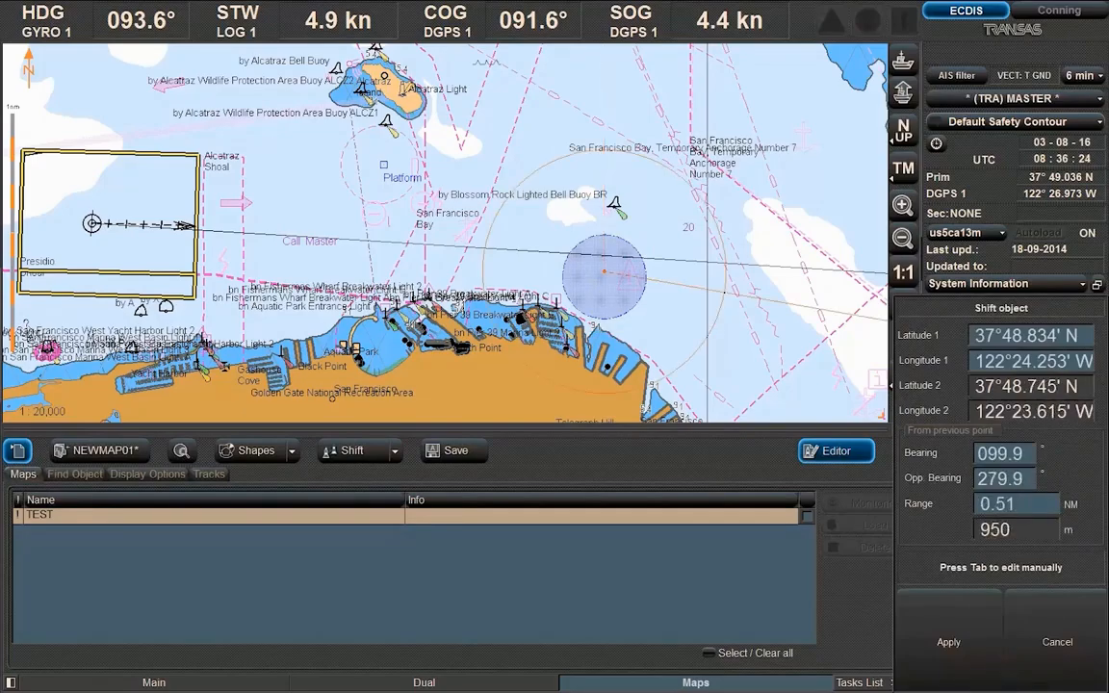
click(724, 293)
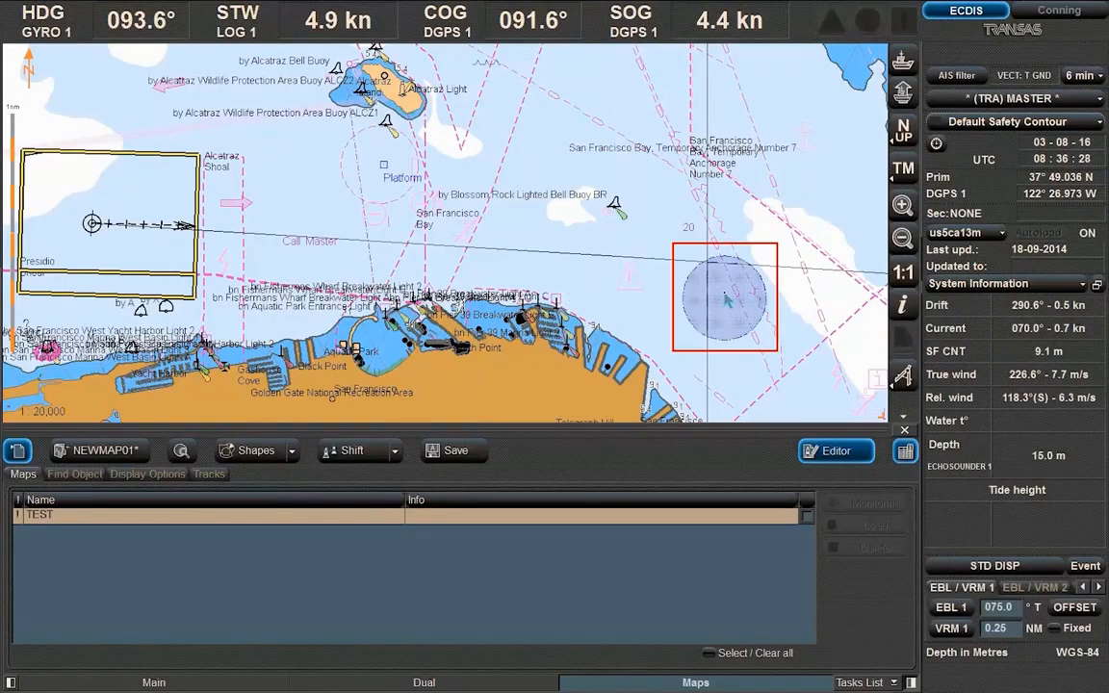
click(718, 340)
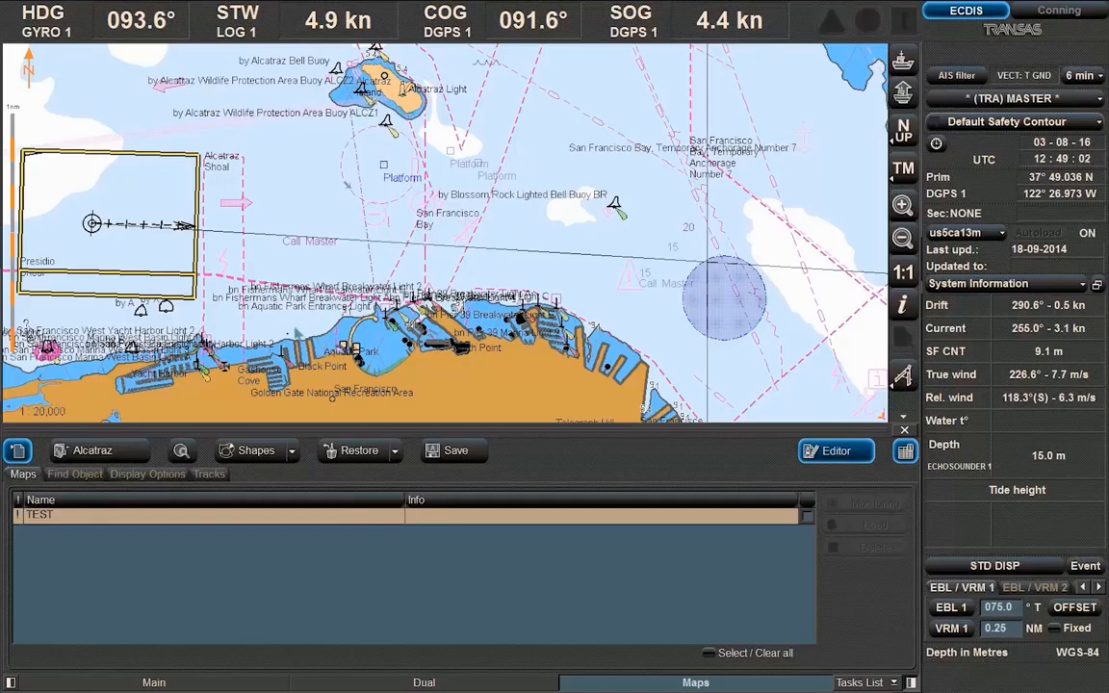
Unload the Alcatraz map from the editor's map list
click(114, 450)
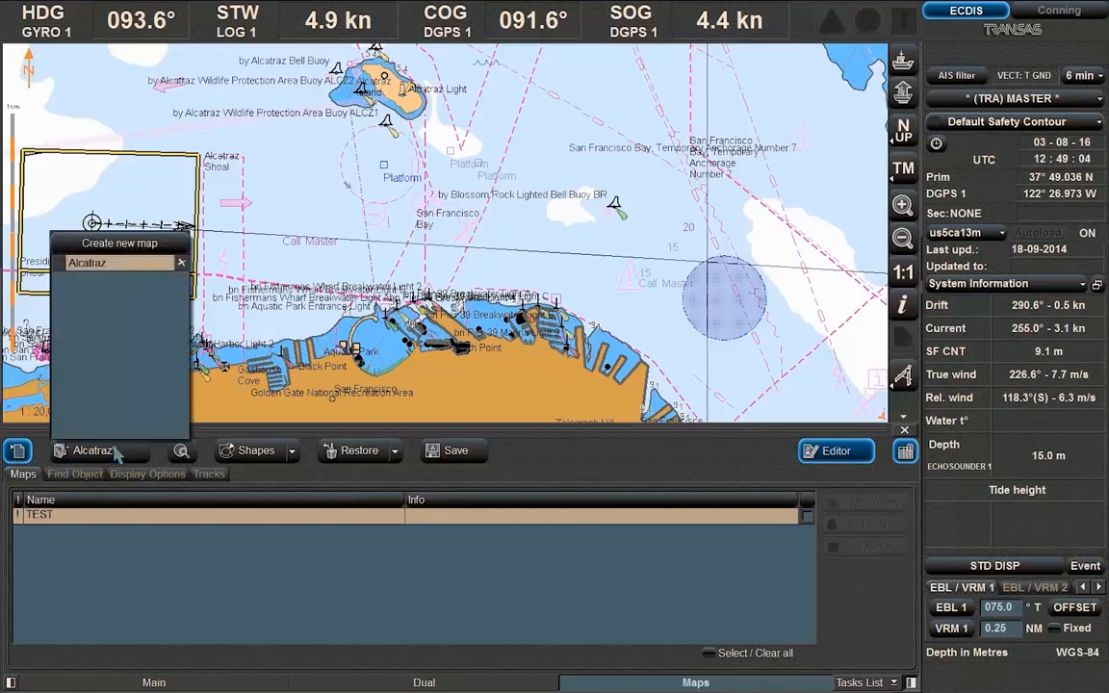
click(181, 264)
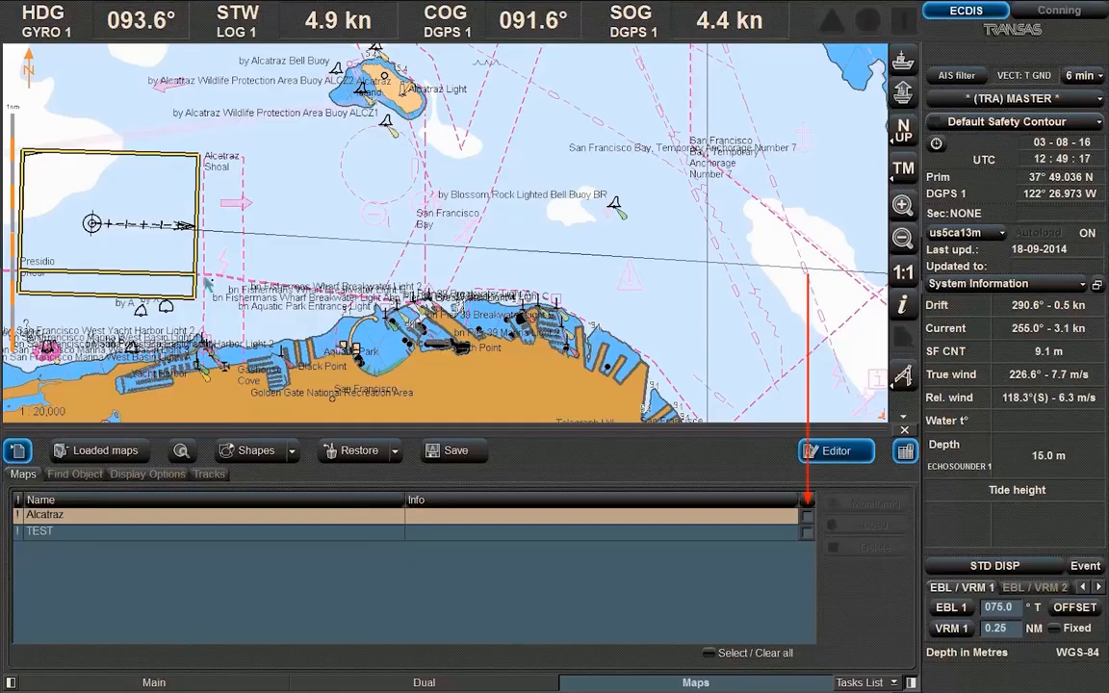
Tick Alcatraz and all other maps in the Maps tab, then load them
click(807, 516)
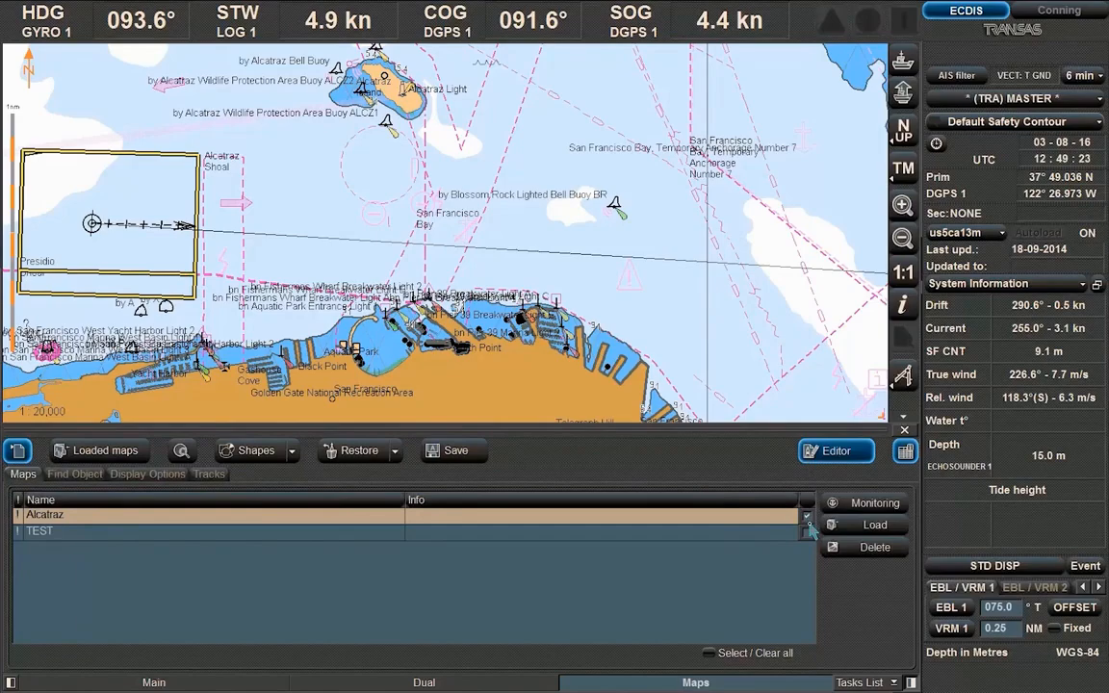
click(708, 654)
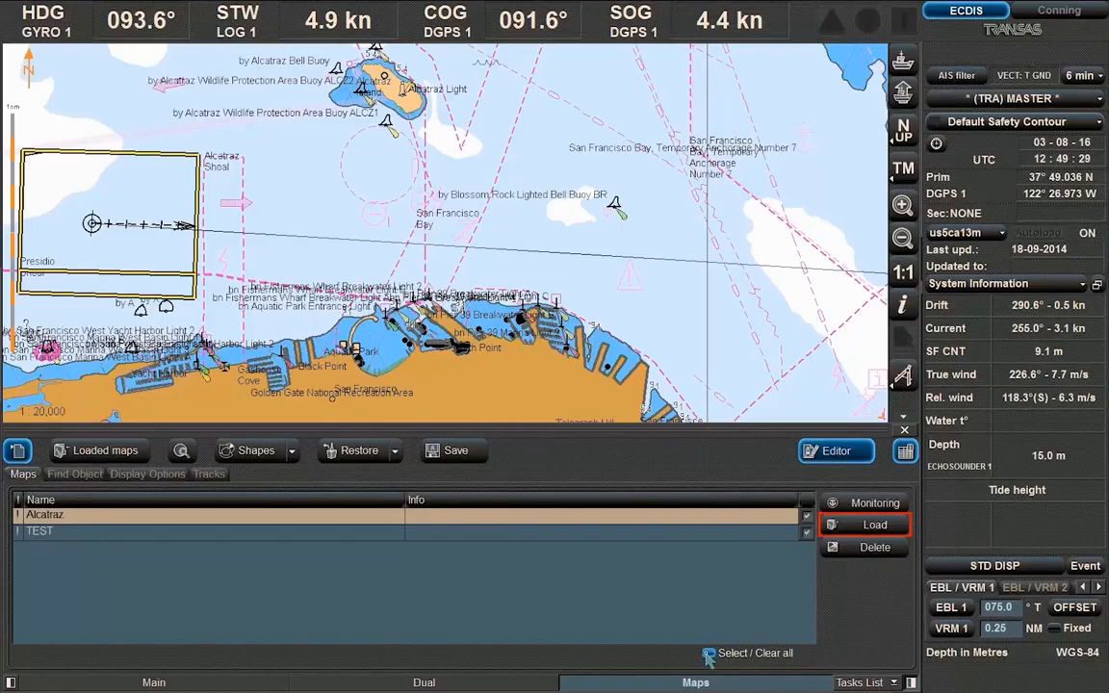
click(888, 527)
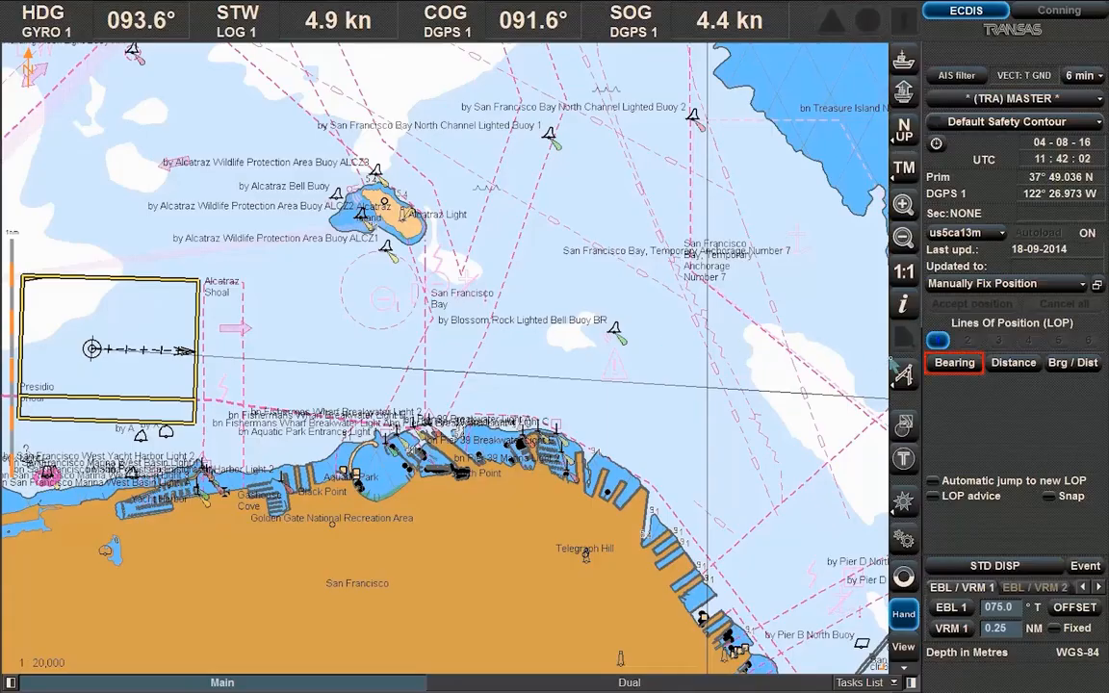
Add a 068° bearing line of position named 'Alcatraz' to the chart
click(955, 362)
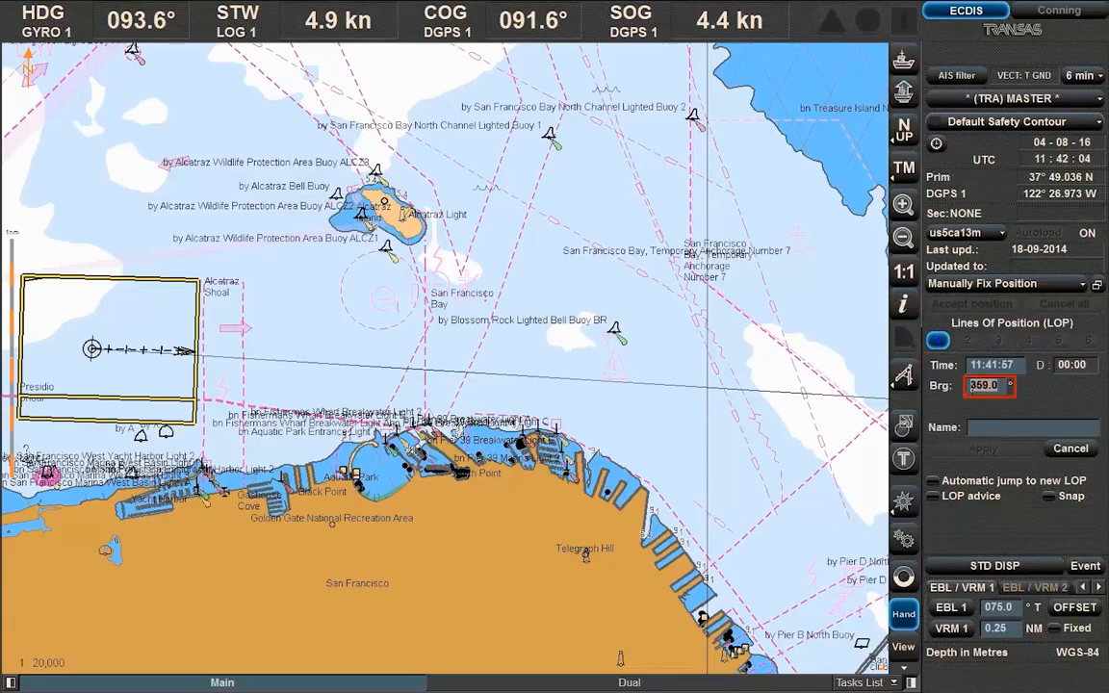
text(068)
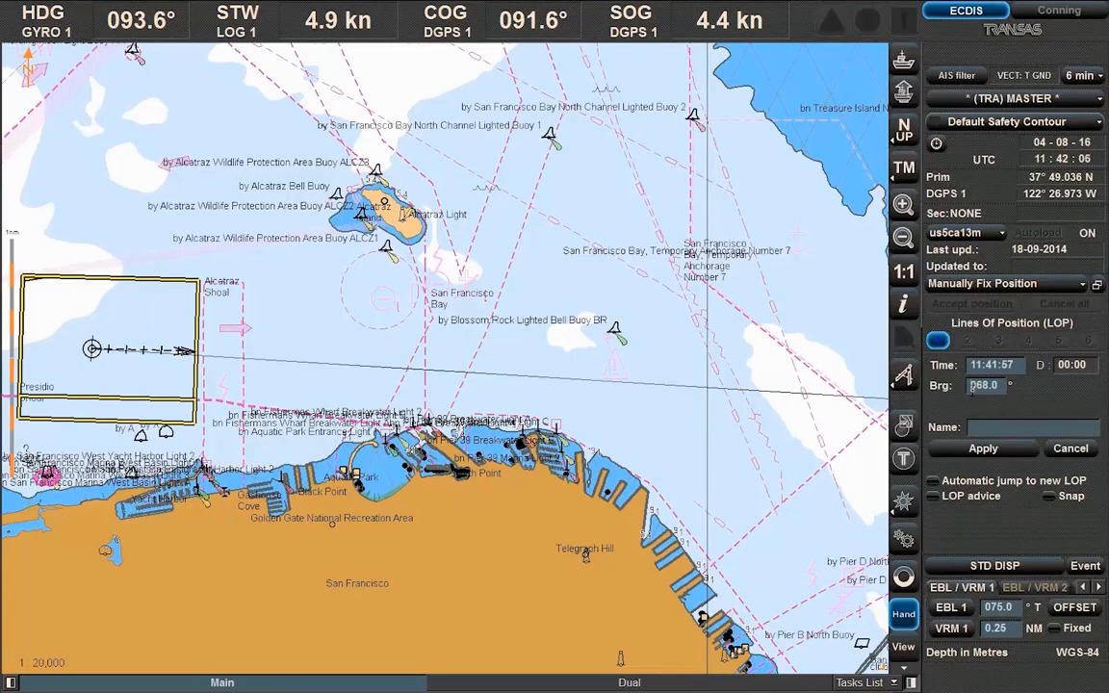
click(989, 428)
text(Al)
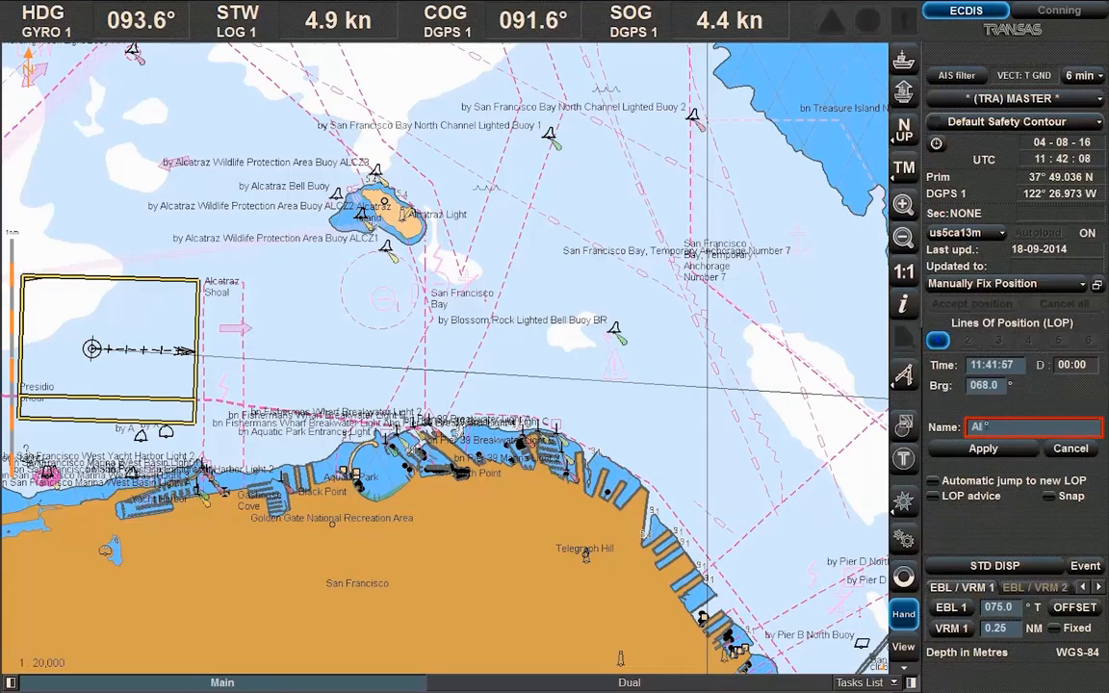
text(catraz)
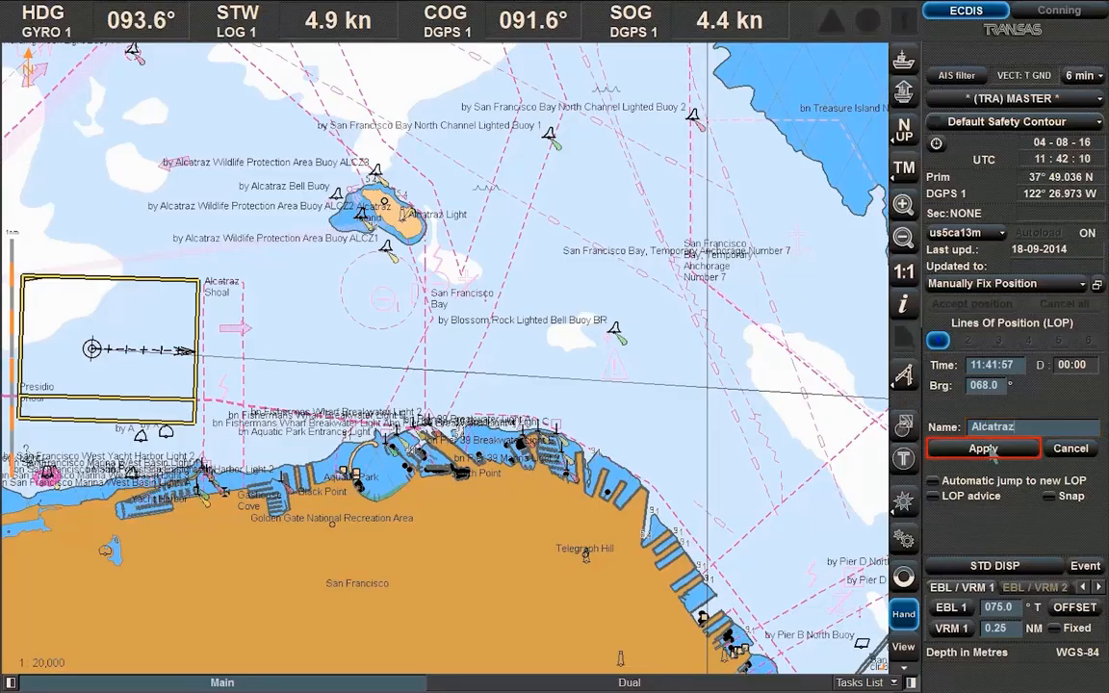
click(983, 448)
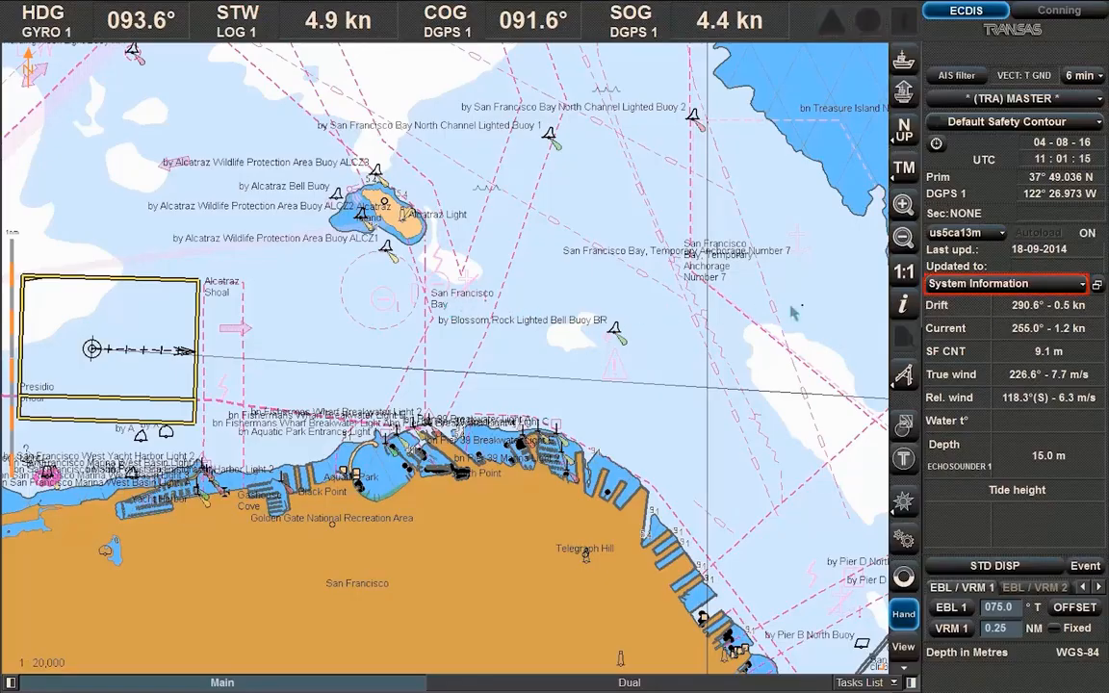
Switch the side panel from System Information to Manually Fix Position
click(1068, 288)
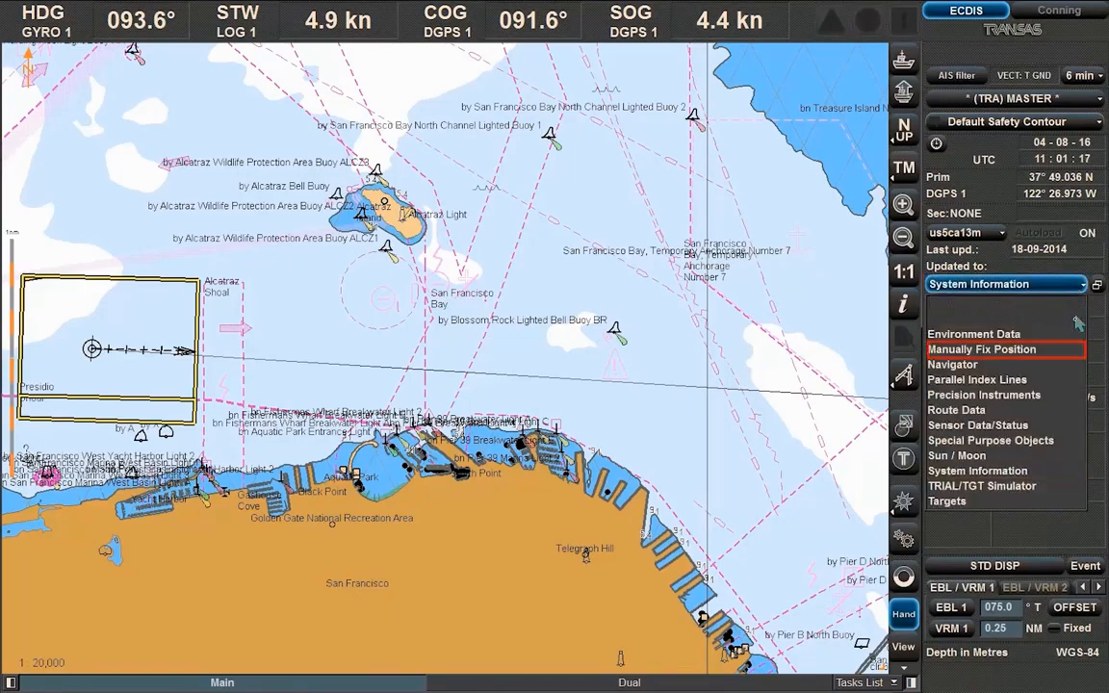
click(1070, 352)
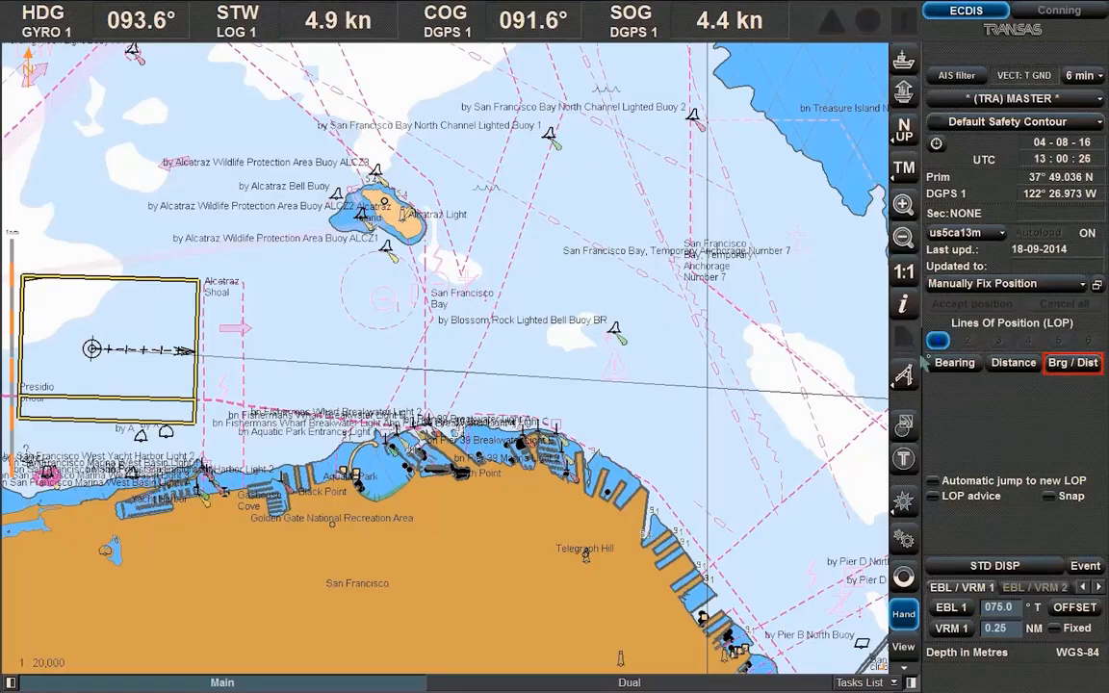
Create a bearing/distance line of position at 080° and 3.4 NM
click(1064, 365)
click(987, 385)
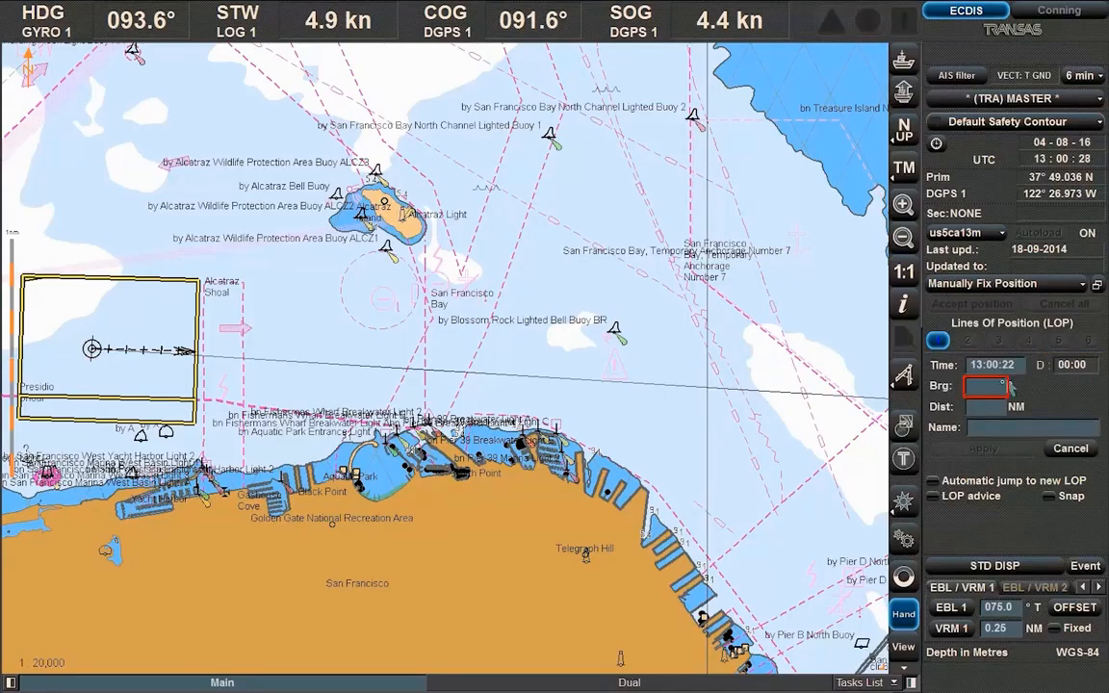
text(80)
click(988, 406)
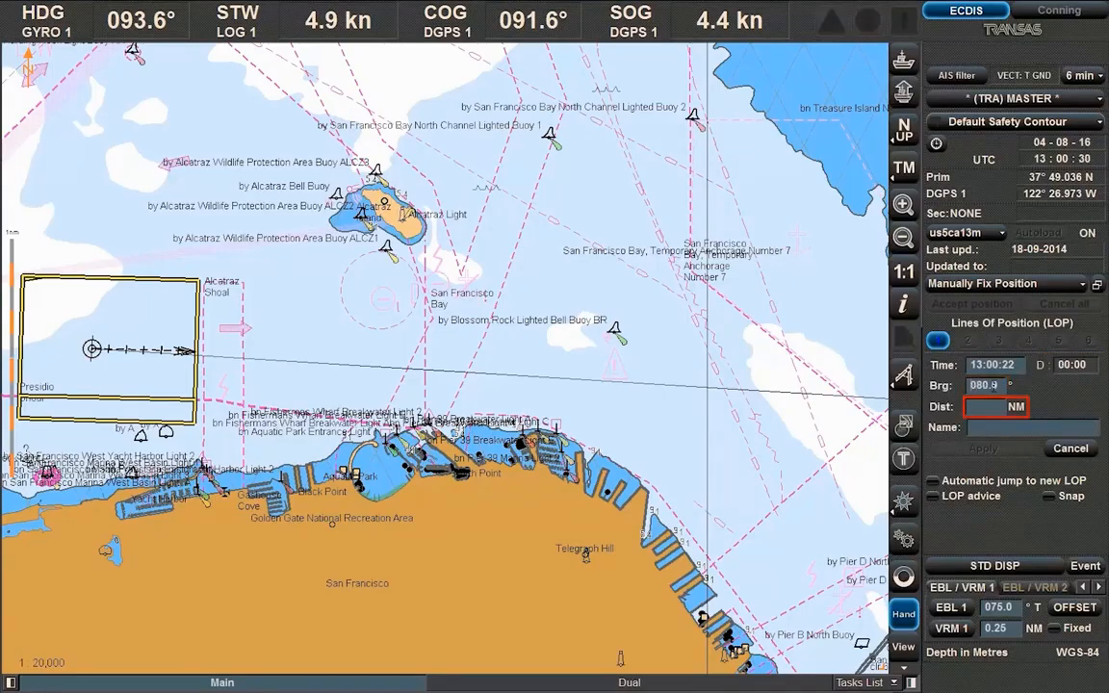
text(3.4)
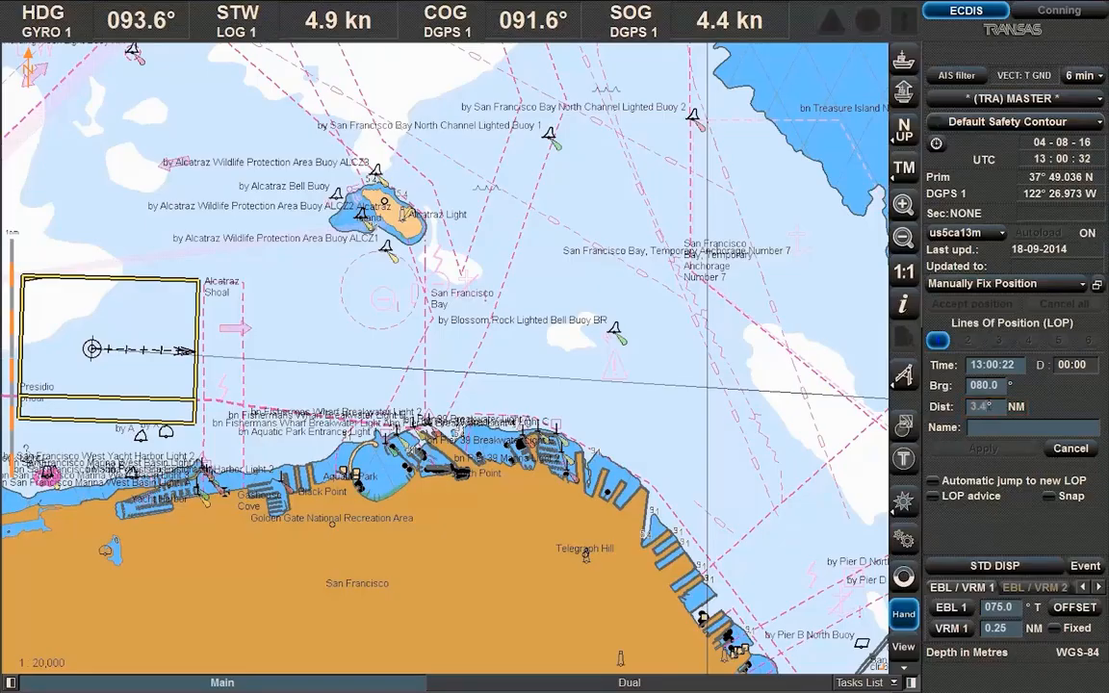
key(Return)
click(990, 458)
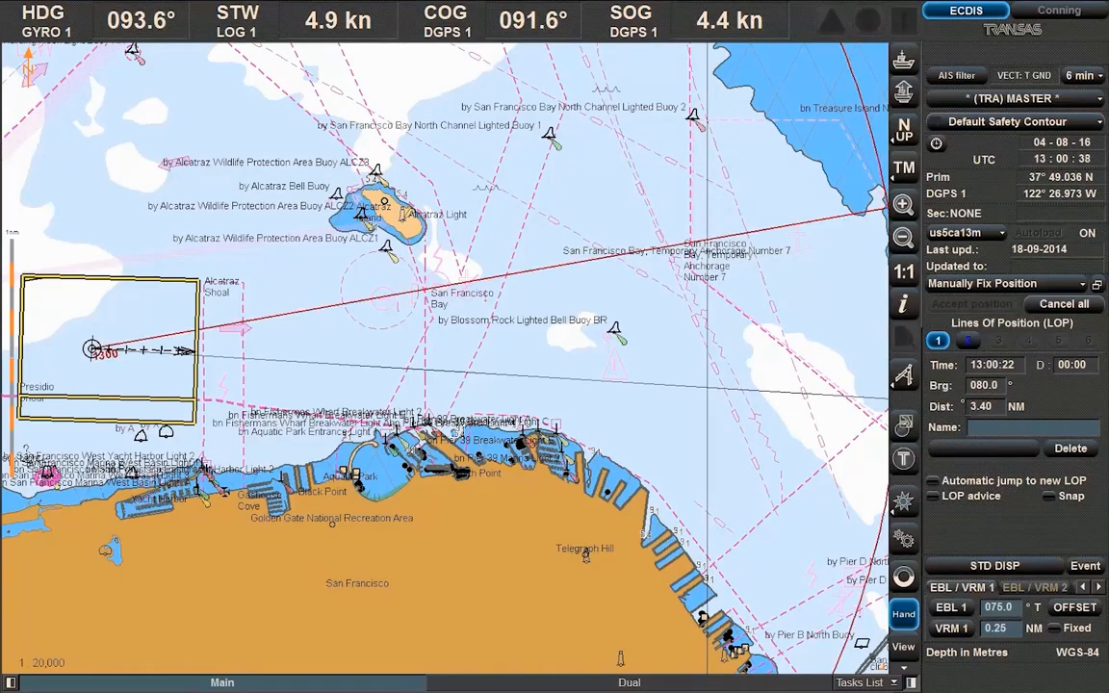
Reference the new line of position to Treasure Island on the chart
click(905, 239)
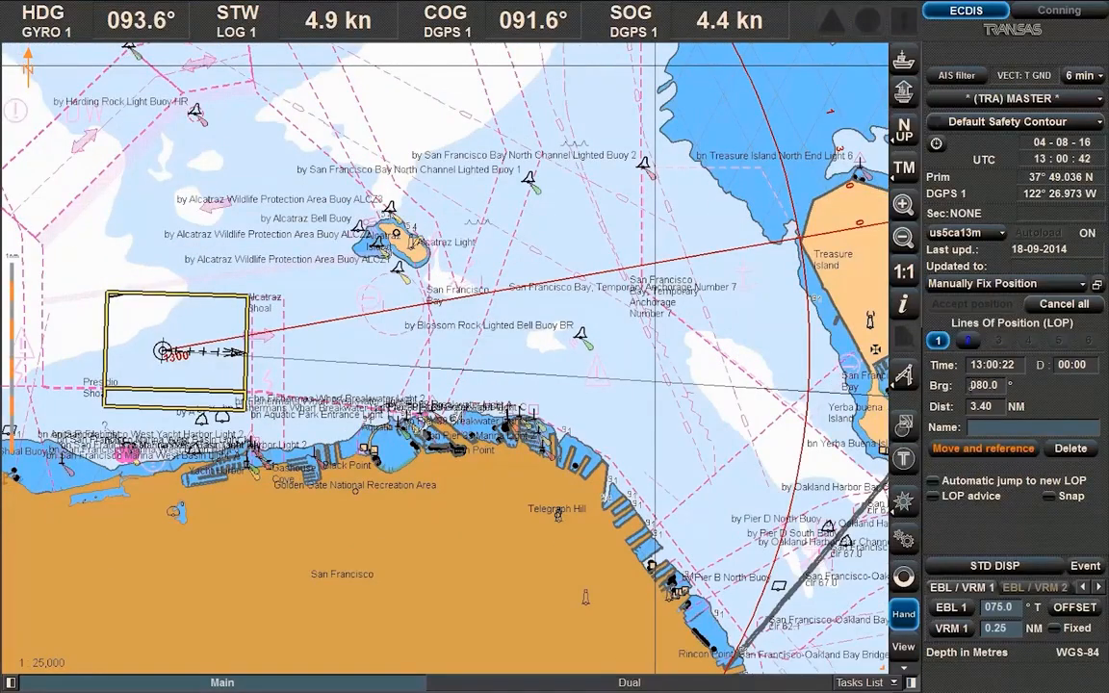
click(992, 449)
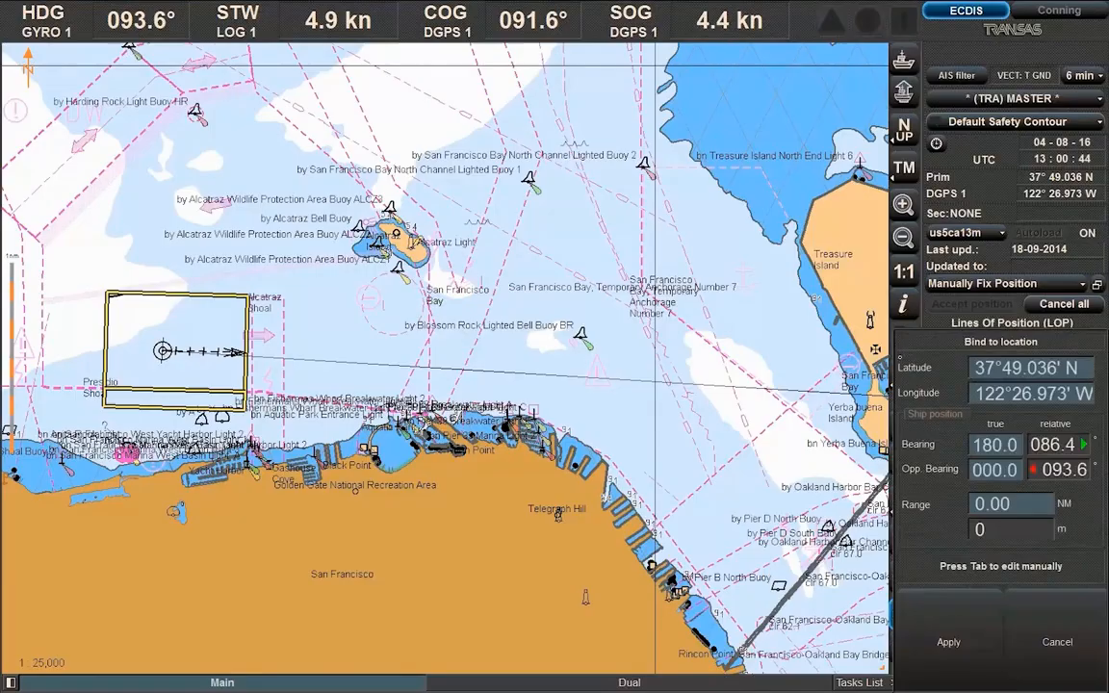
click(802, 243)
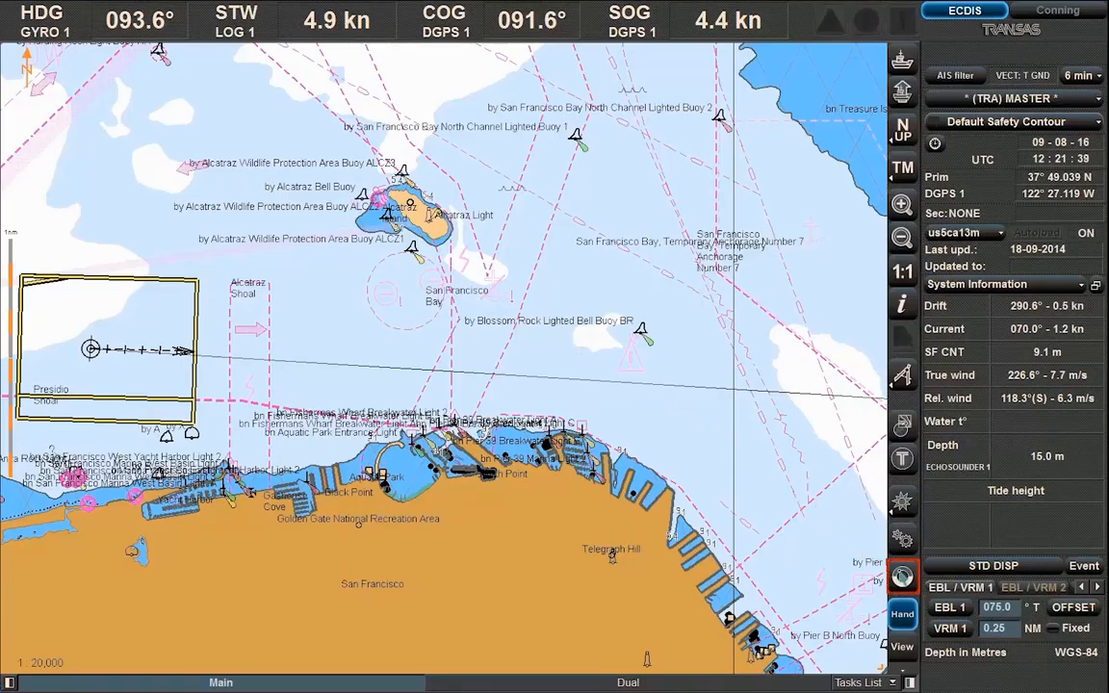
Drop a MOB mark, move and close the floating MOB window, then show MOB data in the side panel
click(902, 576)
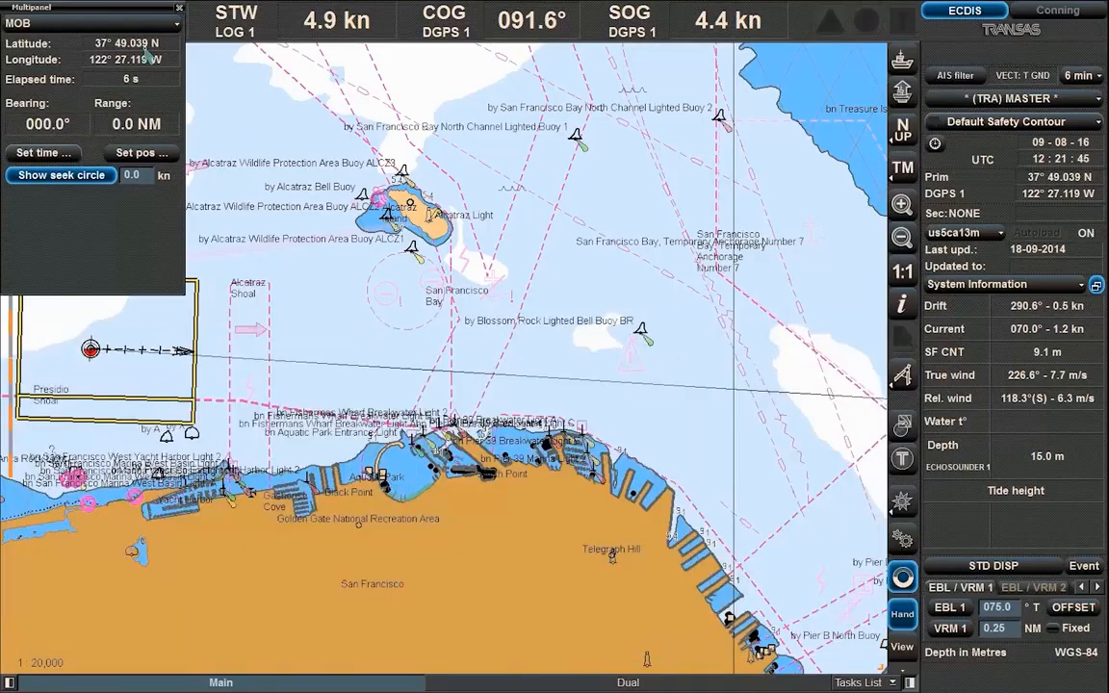
click(107, 13)
drag(107, 13, 149, 49)
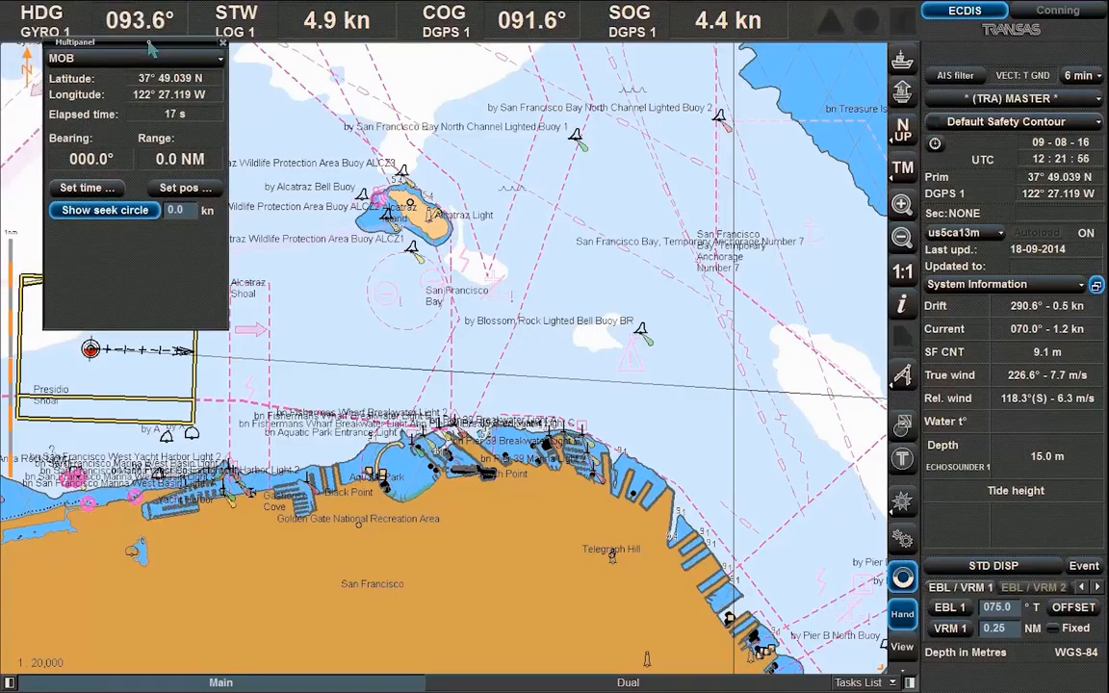
click(223, 43)
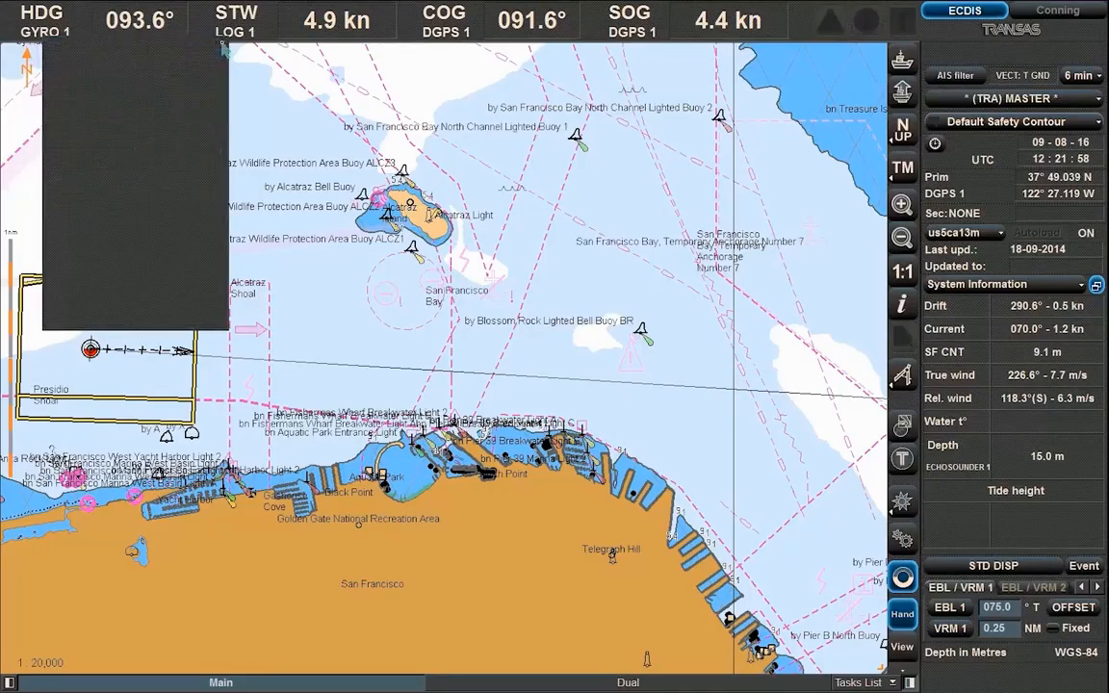
click(1081, 285)
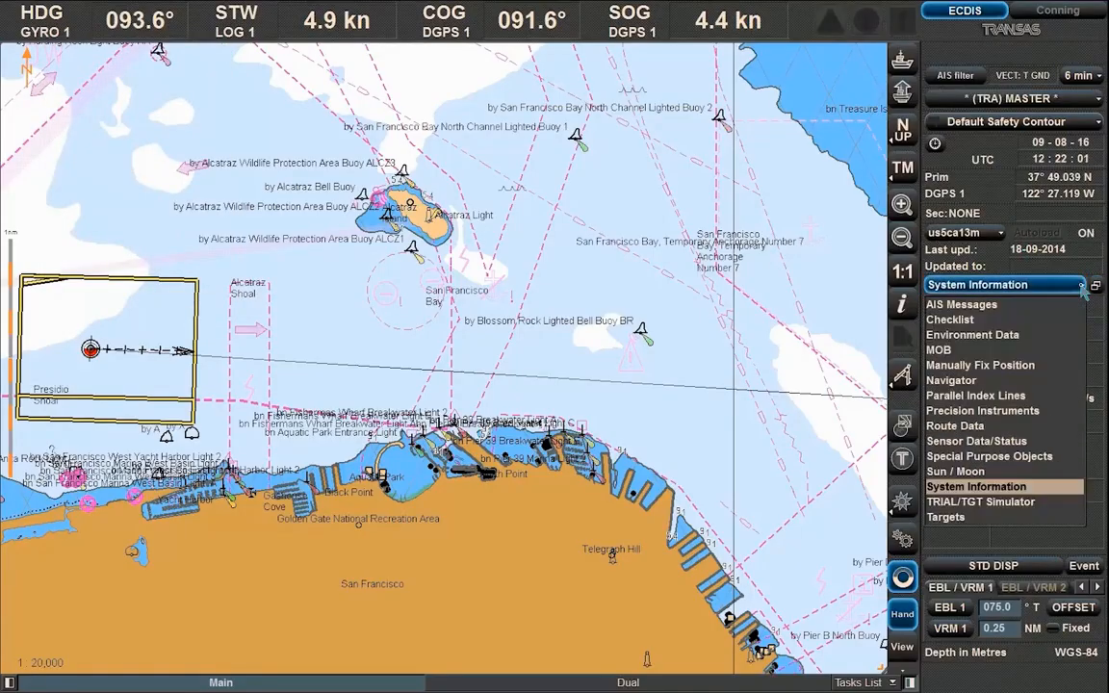
click(1078, 353)
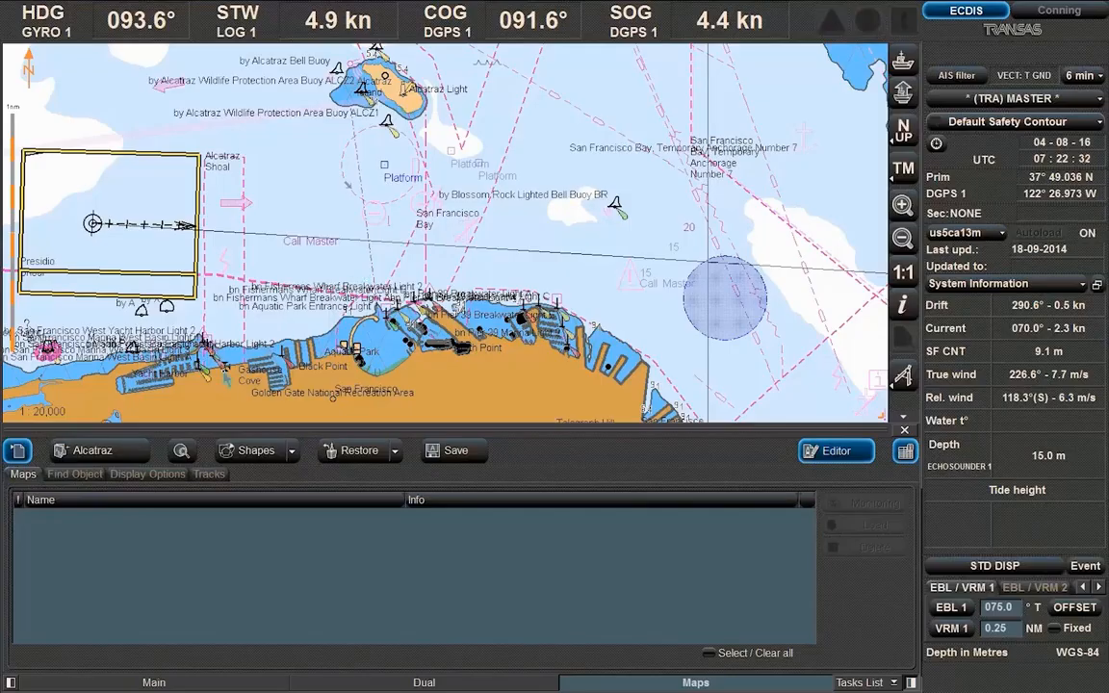
List the Alcatraz user map's objects and centre the chart on the first Platform symbol
click(75, 474)
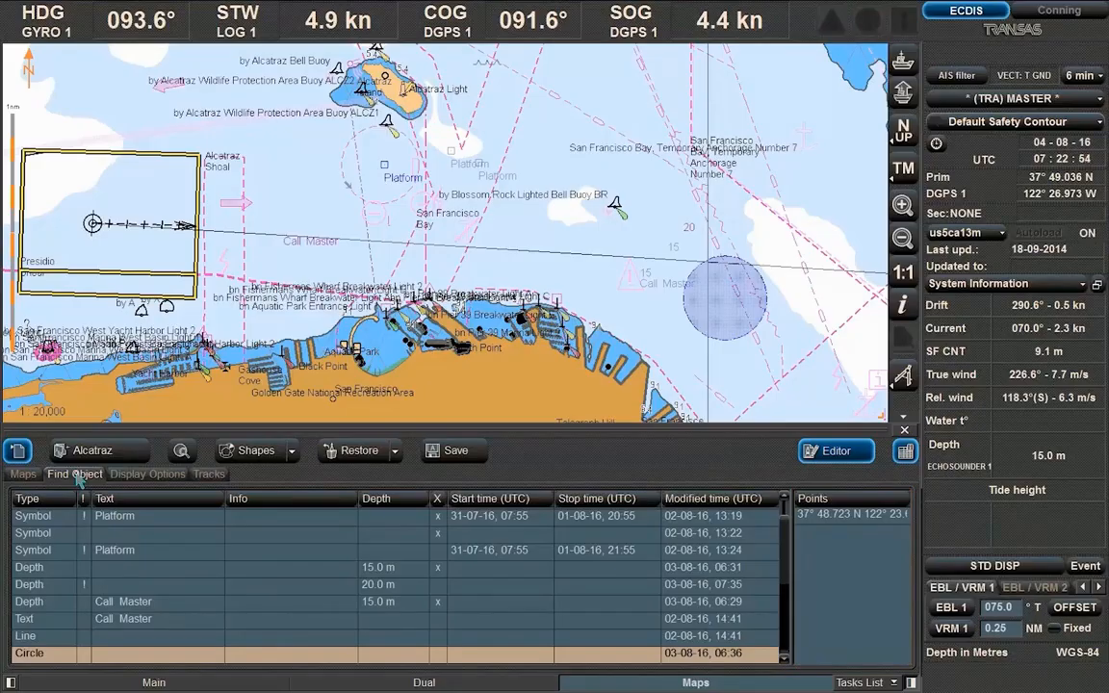
click(33, 517)
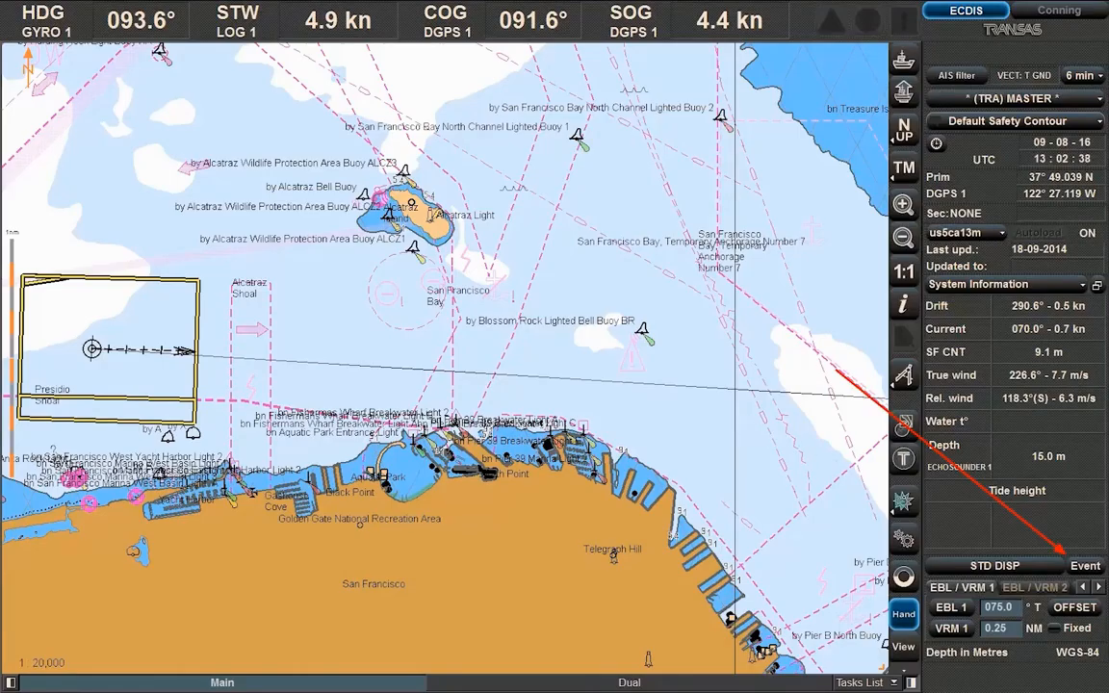
Log an event with comment 'Drill' under the officer's account, entering its password
click(1085, 566)
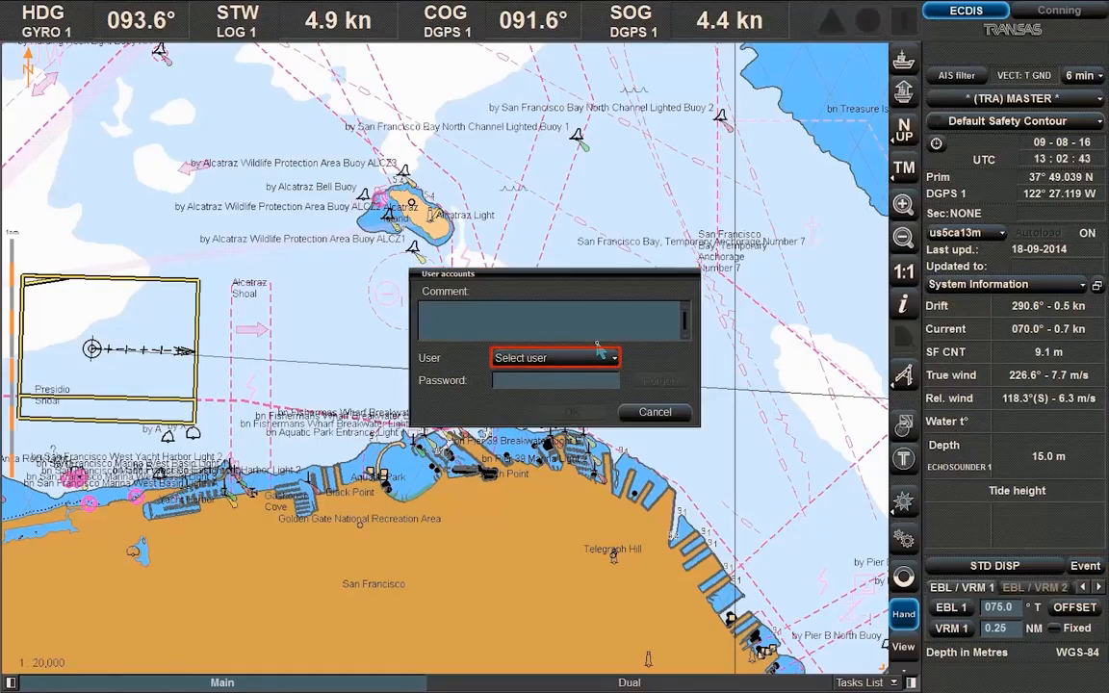
click(592, 356)
click(586, 378)
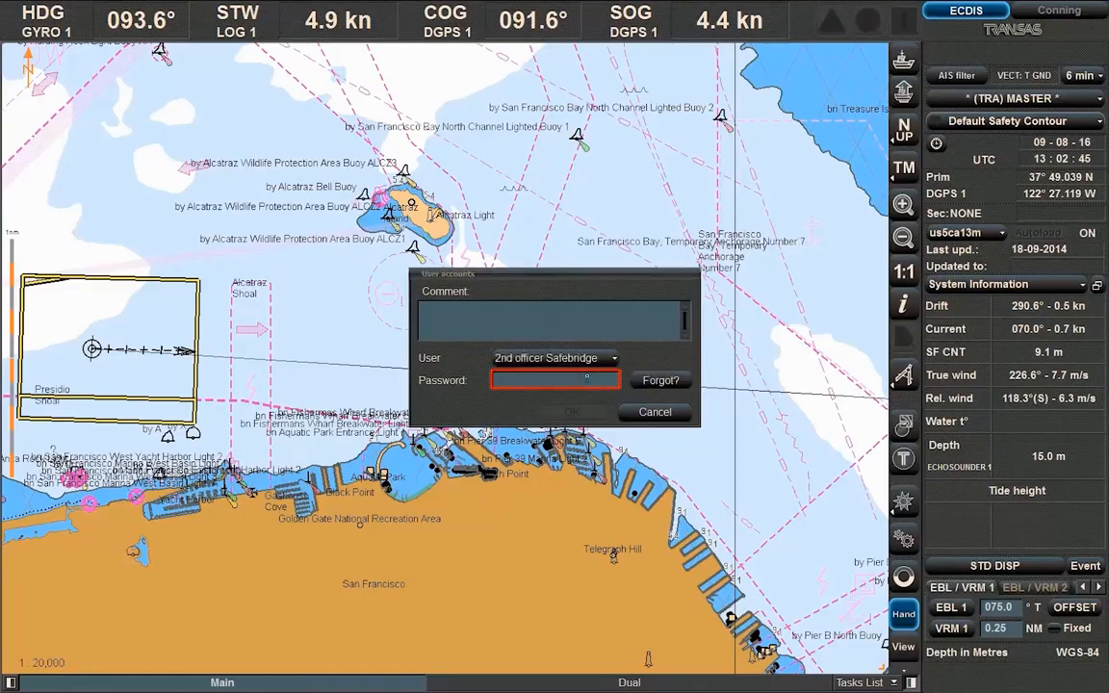
text(****)
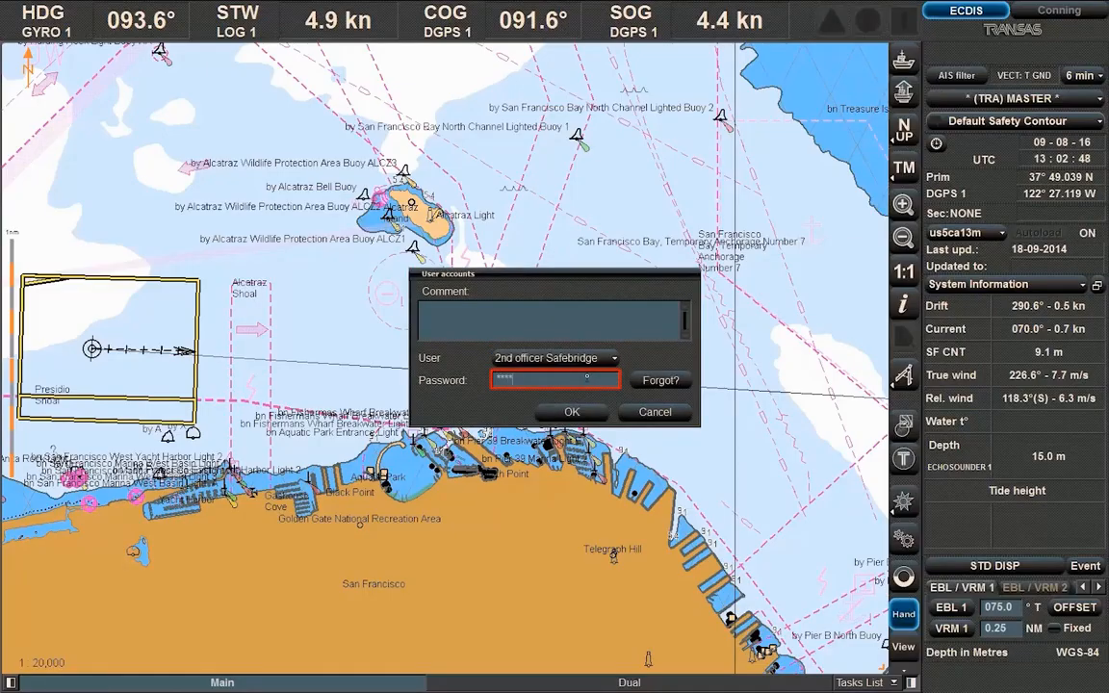
click(584, 336)
text(D)
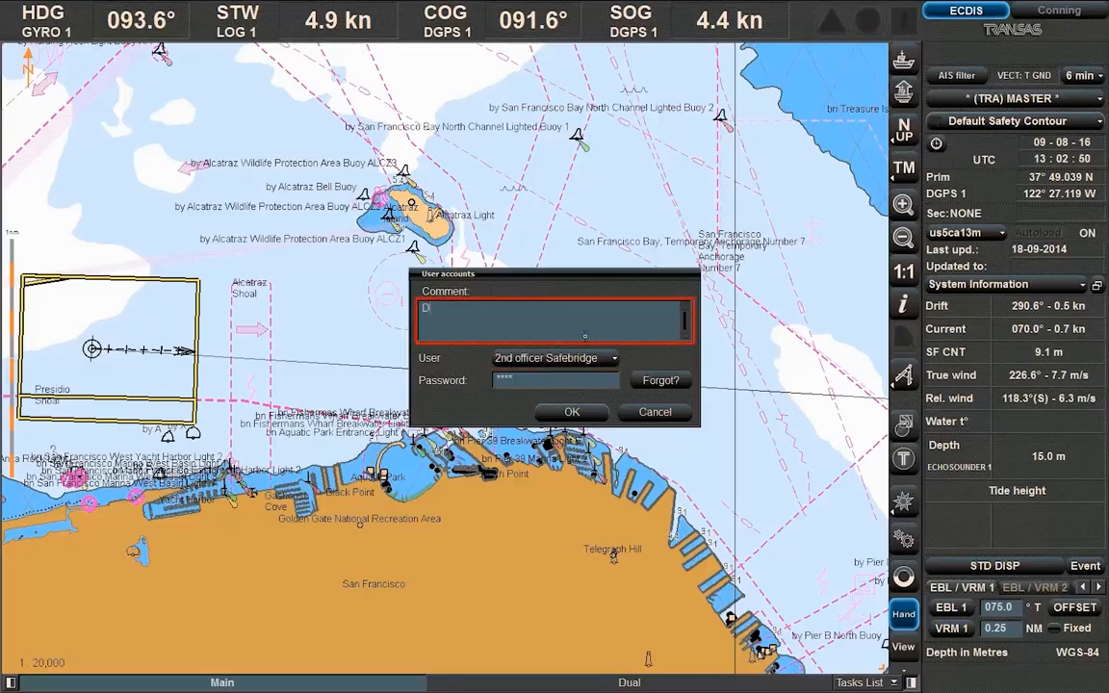
text(rill)
click(589, 412)
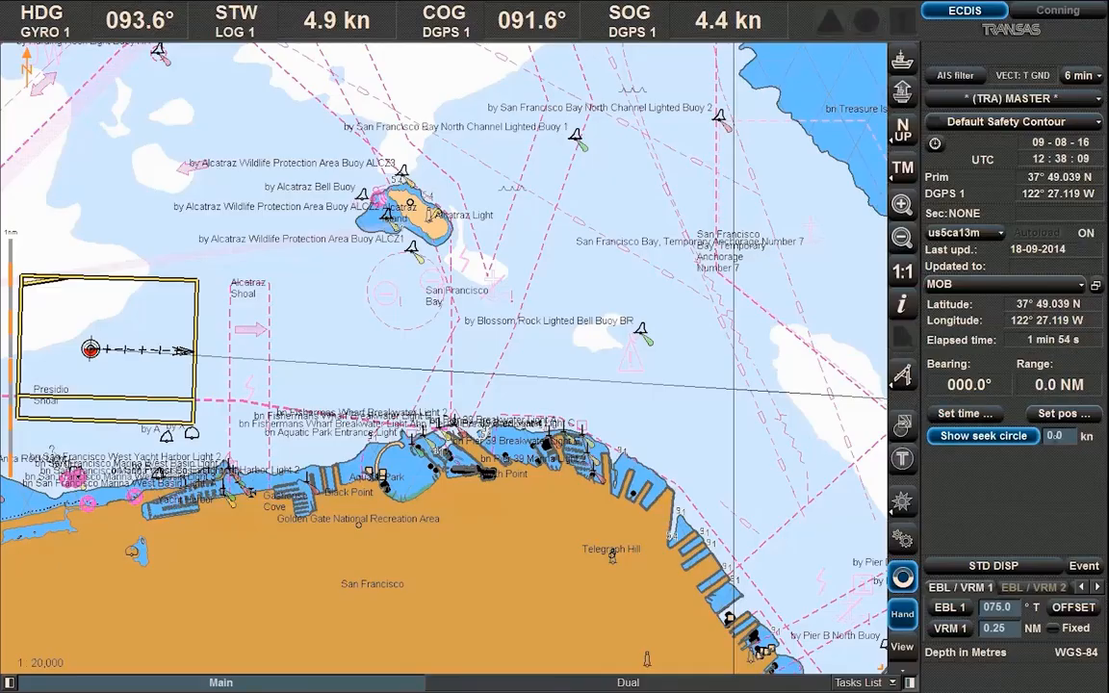
Set the MOB seek-circle speed to 2.0 kn and turn on the seek circle
click(1056, 436)
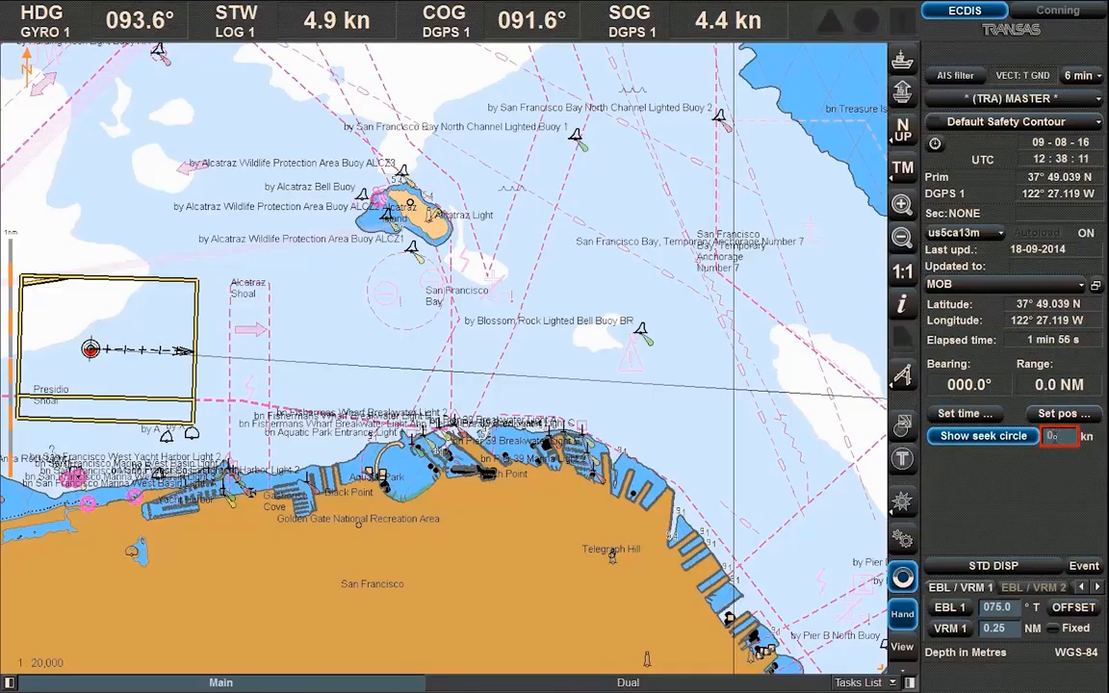
text(2)
key(Return)
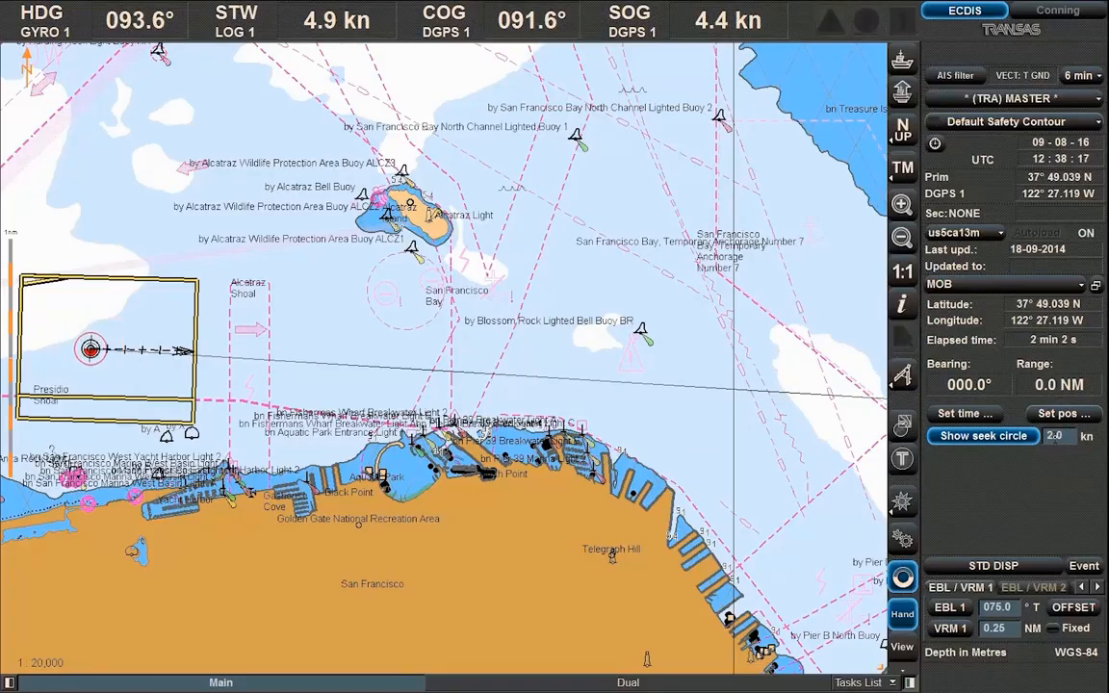
click(1028, 439)
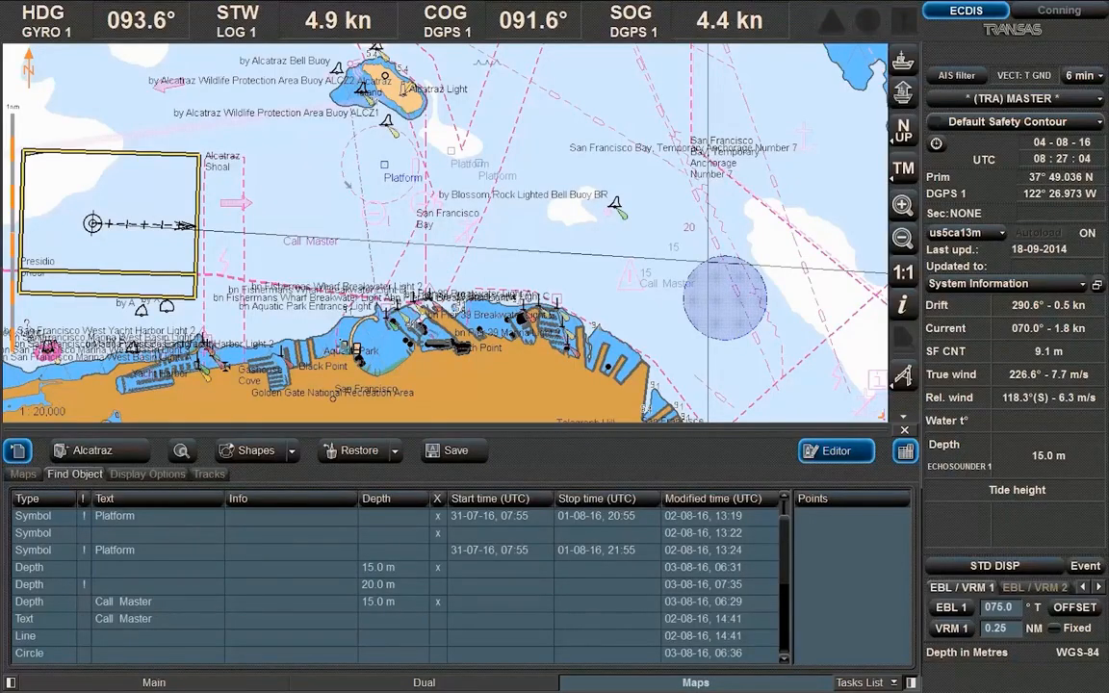
Turn off Text and Deleted in map Display Options, set track transparency 100%, and confirm ending MOB
click(148, 474)
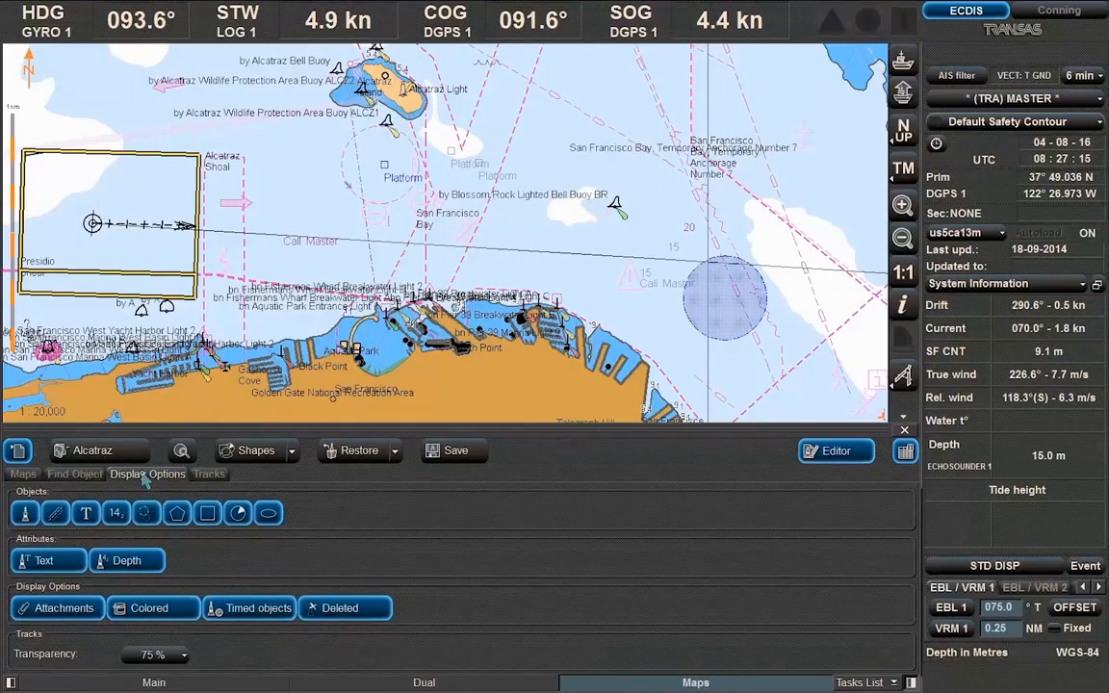
click(40, 560)
click(327, 608)
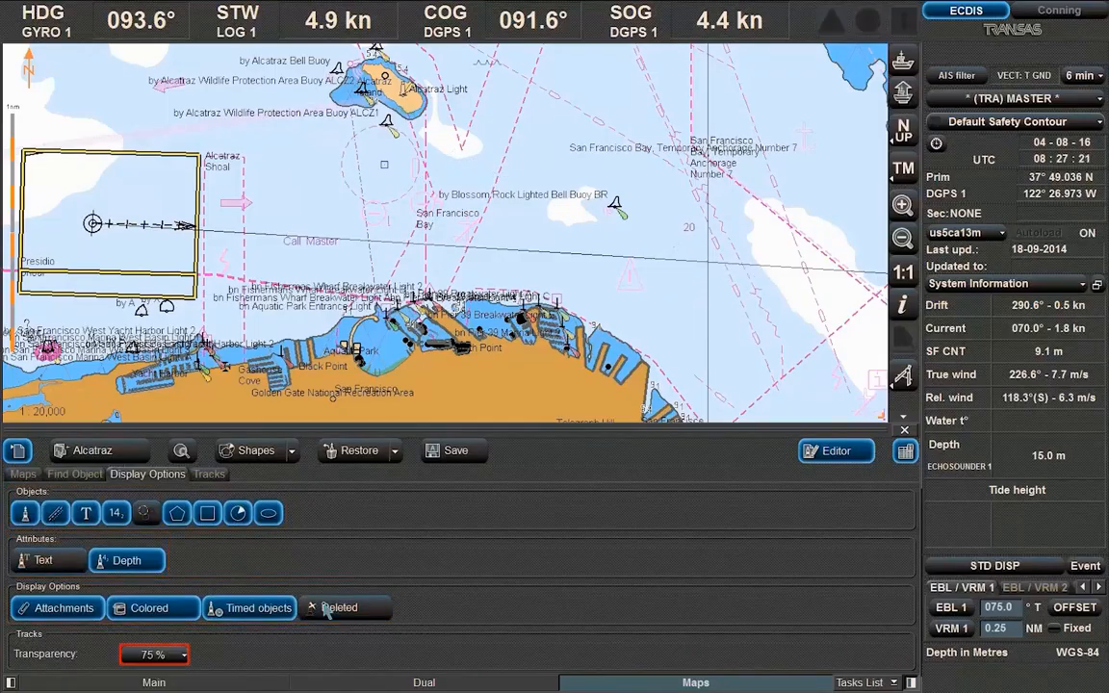
click(181, 656)
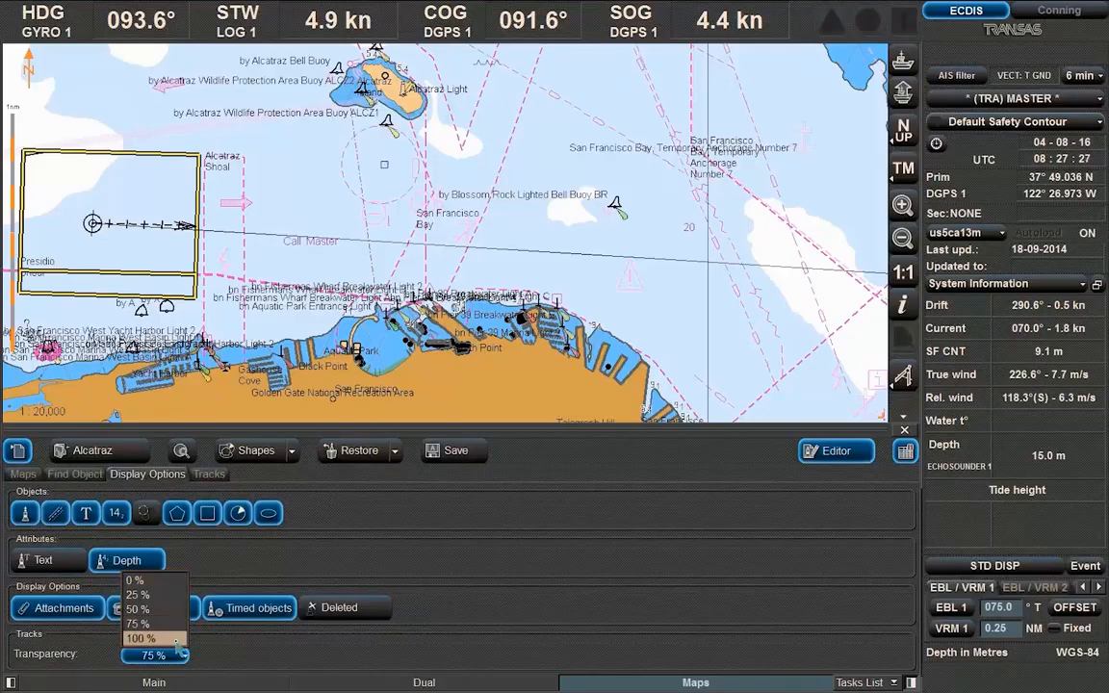
click(178, 640)
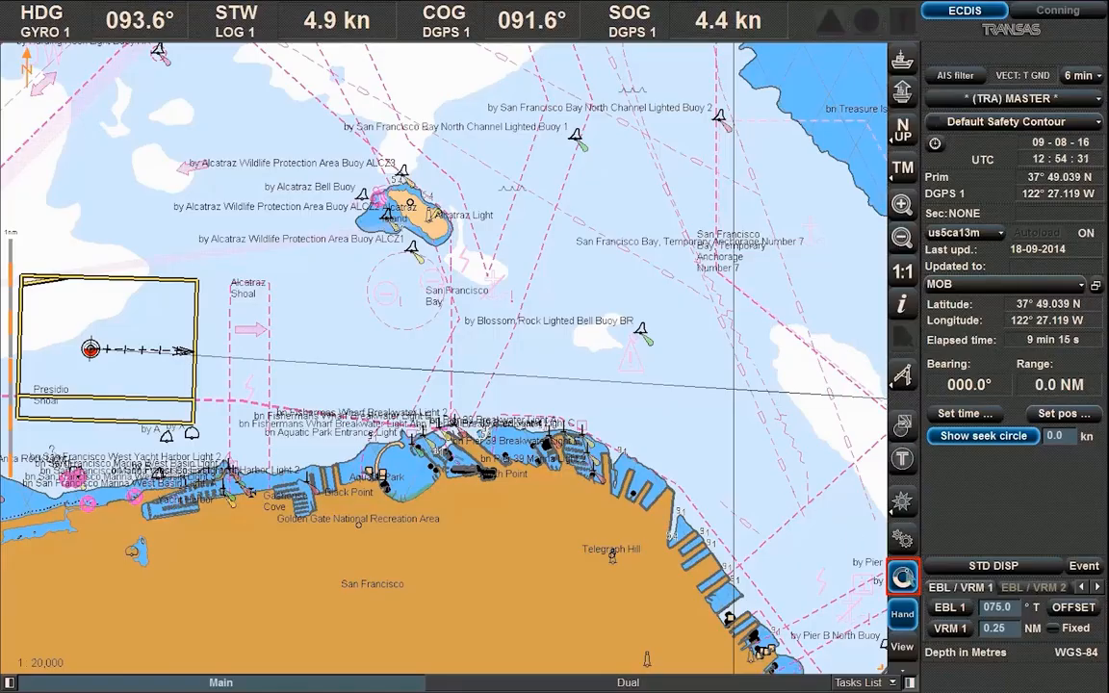
click(902, 577)
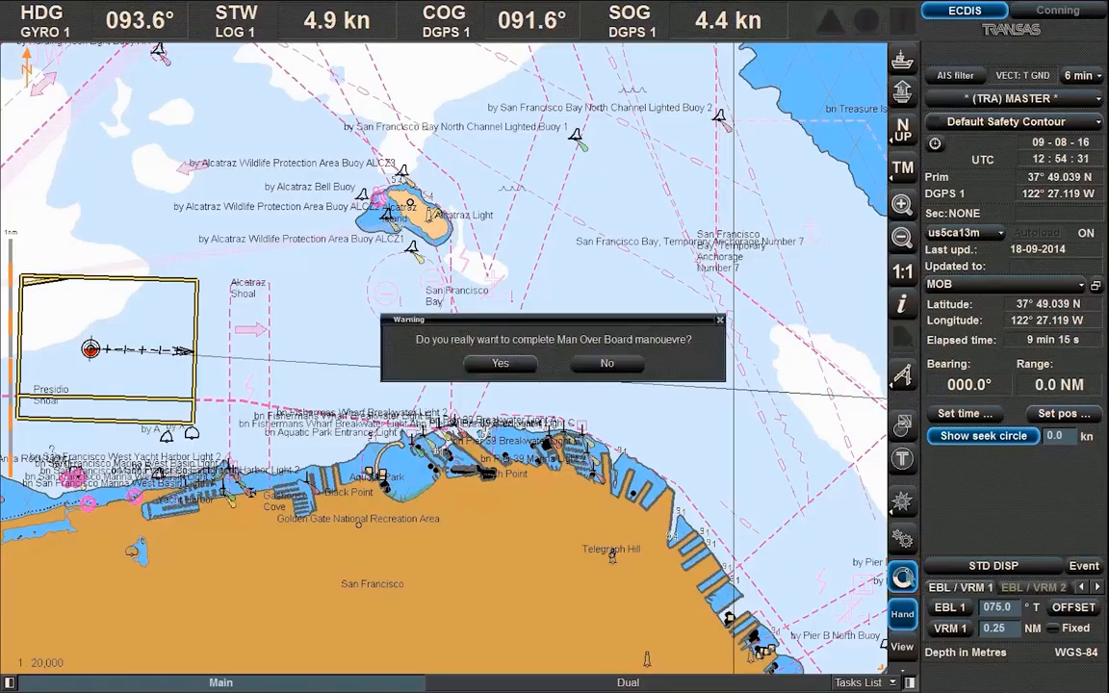
click(525, 367)
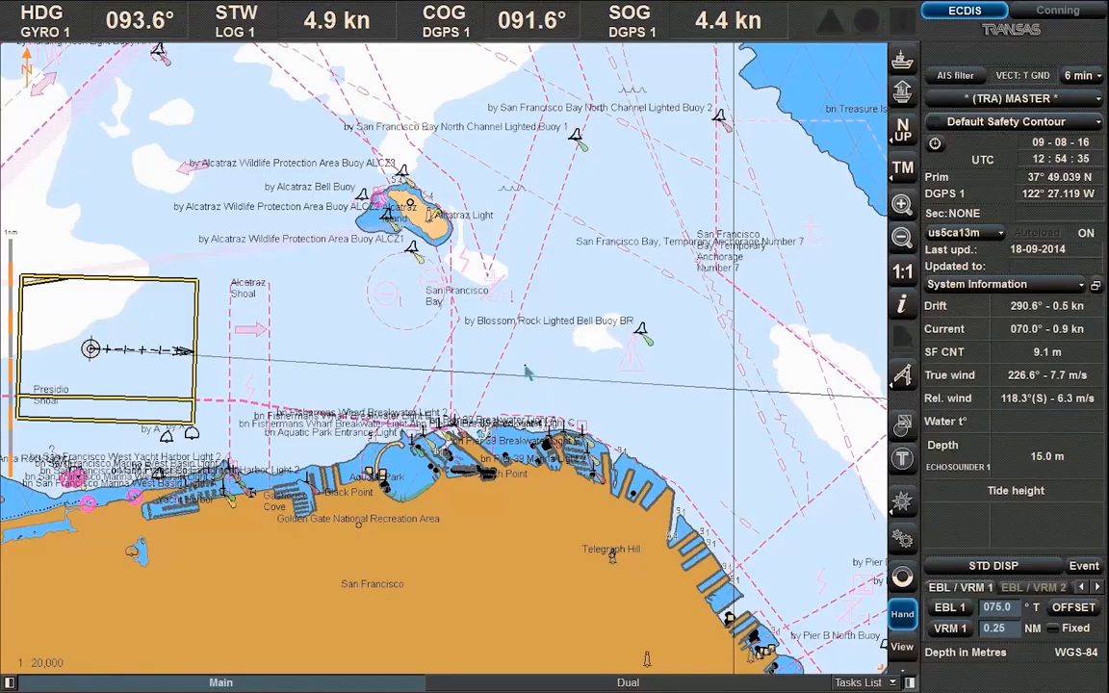